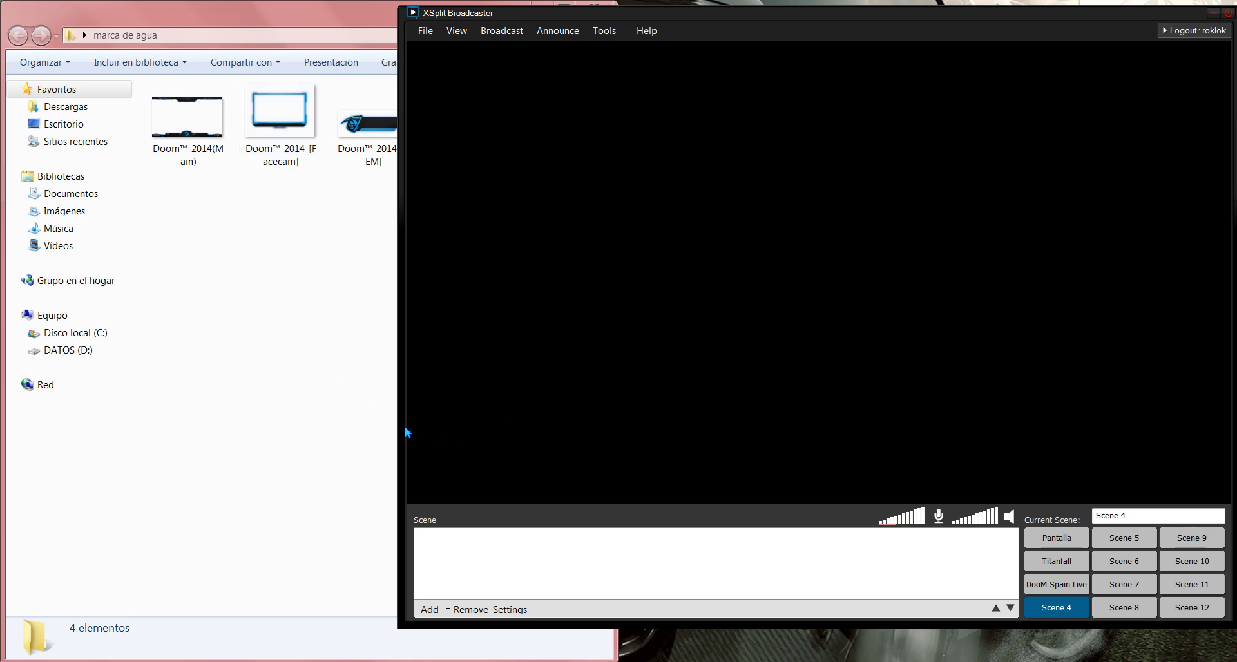
Step: Examine the available source plugins, including Starboard and Whiteboard Overlay, in the Source Plugin Store and close it
drag(767, 13, 728, 12)
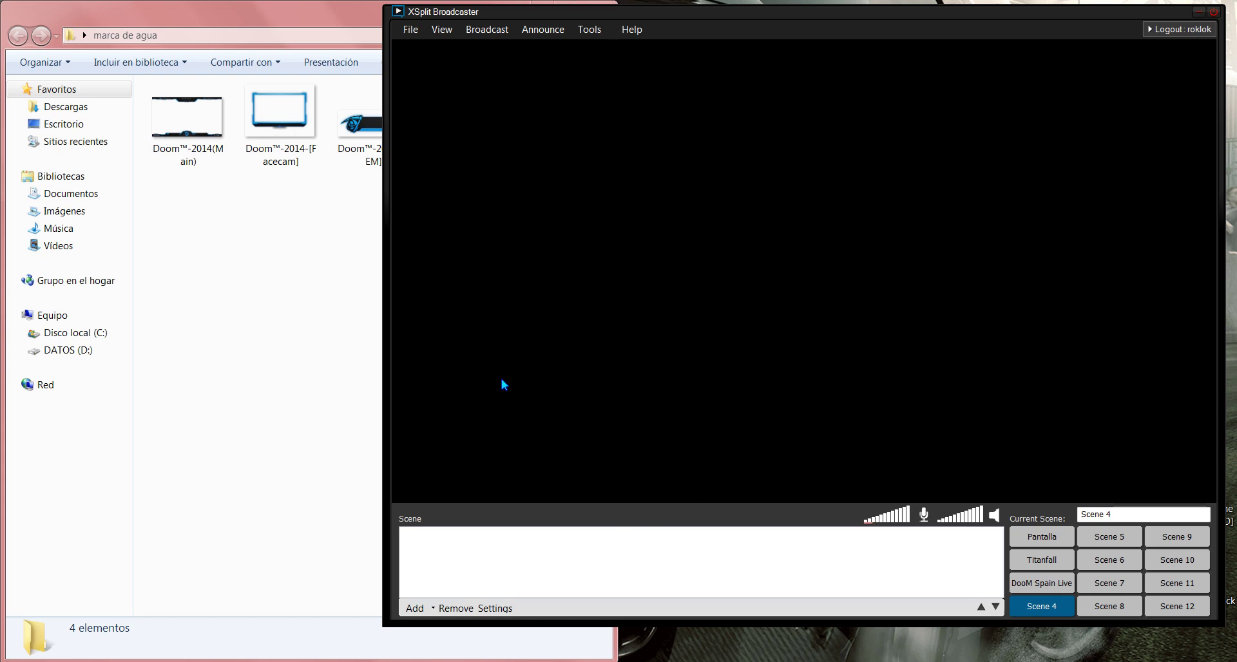
click(428, 609)
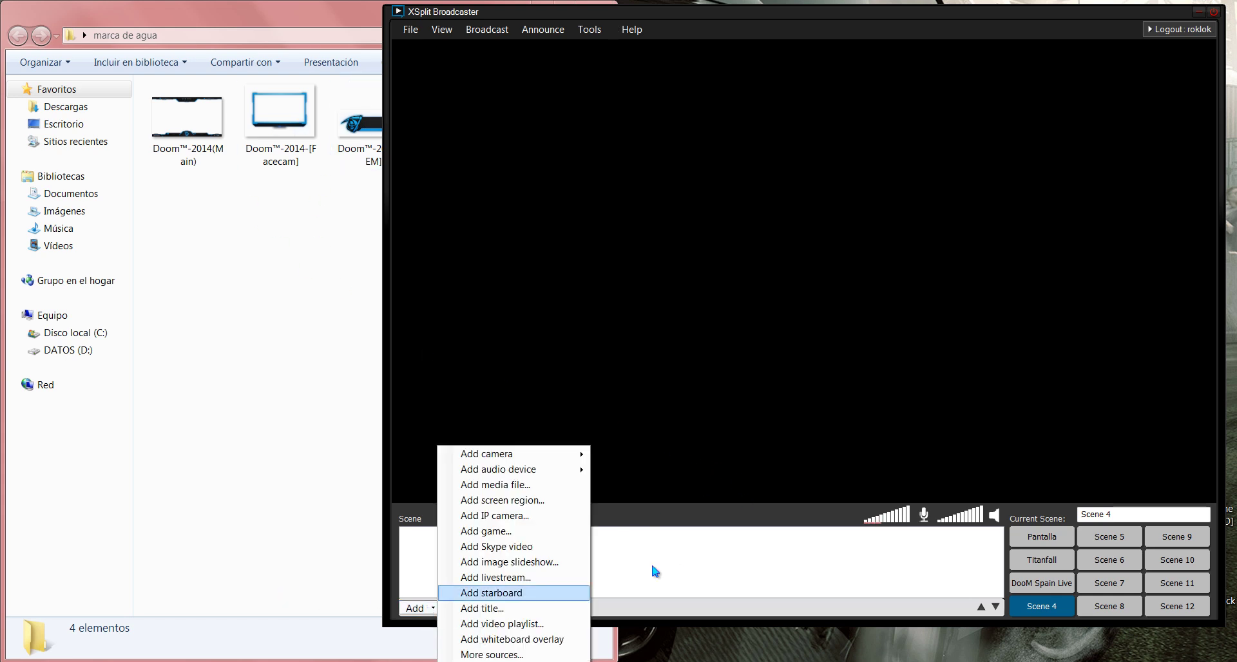
click(495, 655)
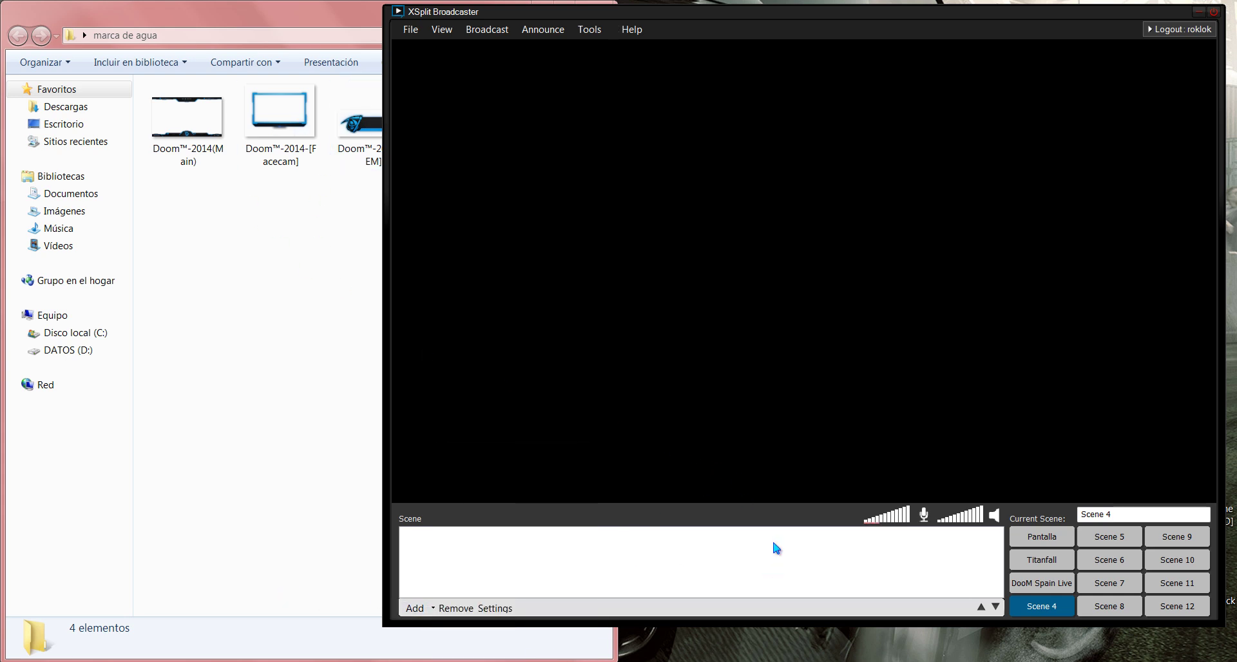
scroll(806, 354, down, 1)
click(886, 292)
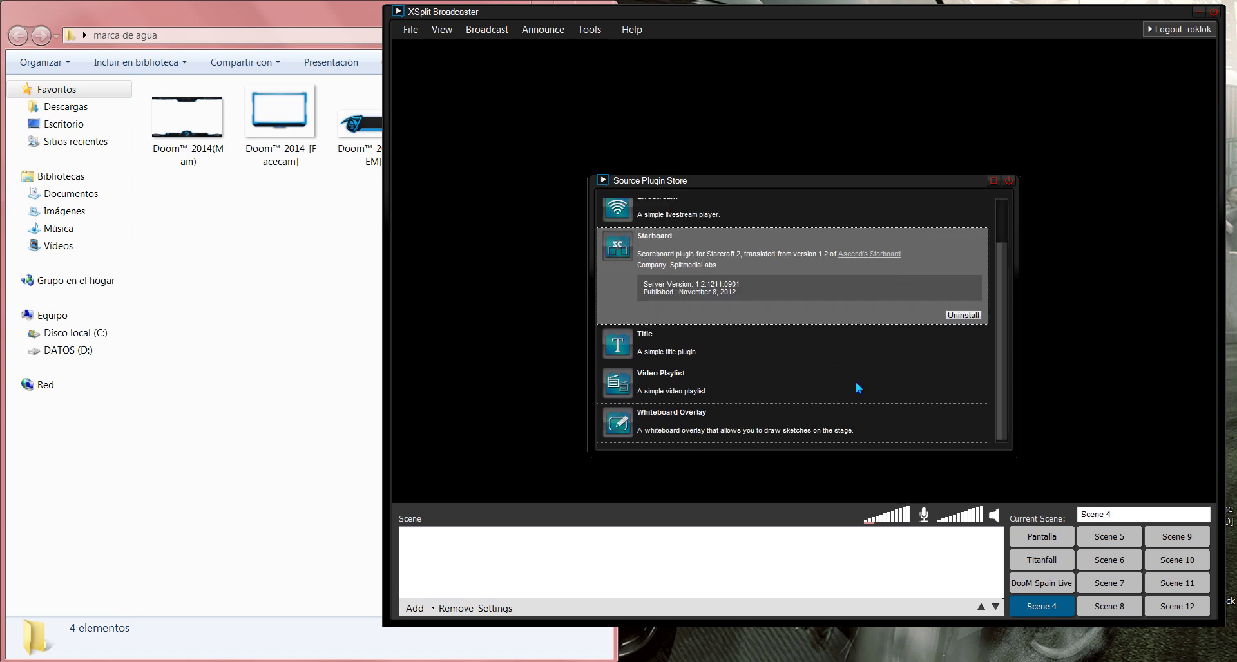
click(839, 405)
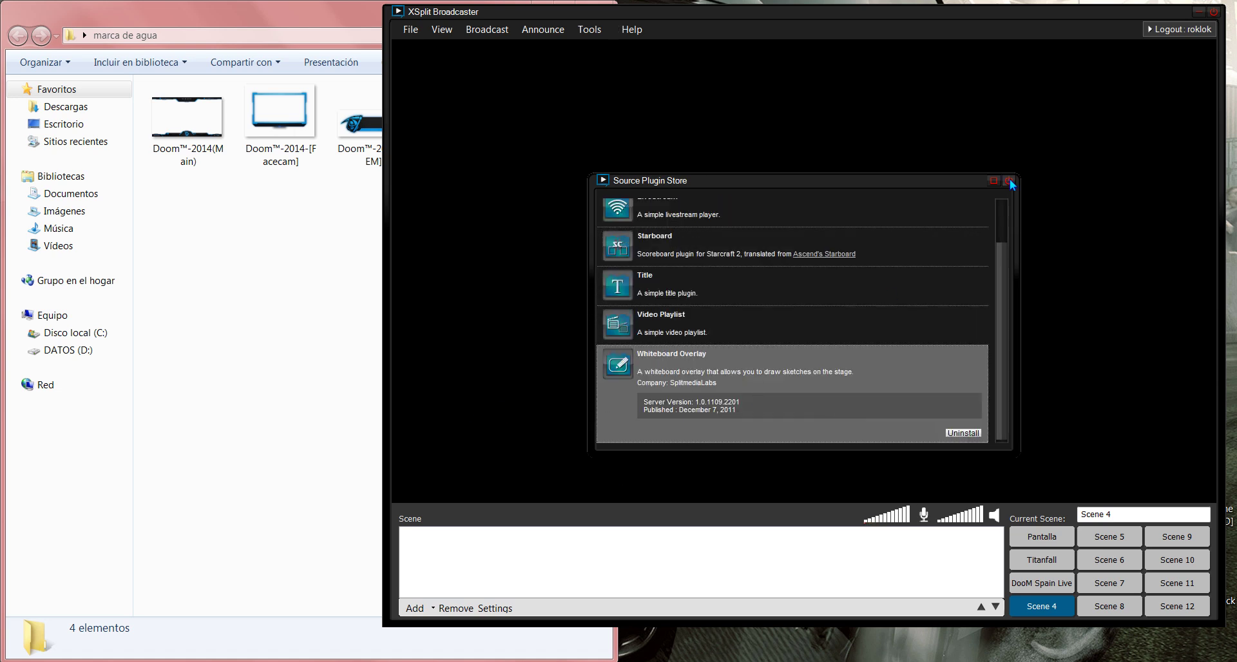
click(1009, 181)
Step: Add a full-screen region of 1920 x 1080 as a source in Scene 4 and enlarge it to fill the preview
click(426, 608)
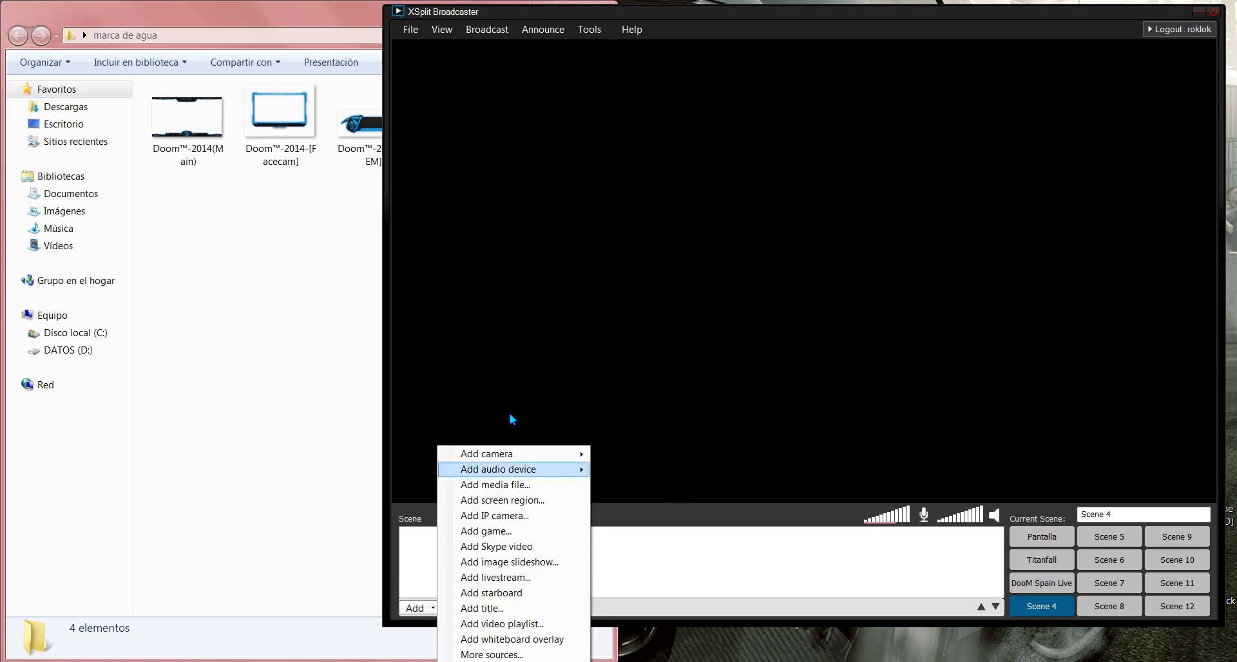
click(516, 501)
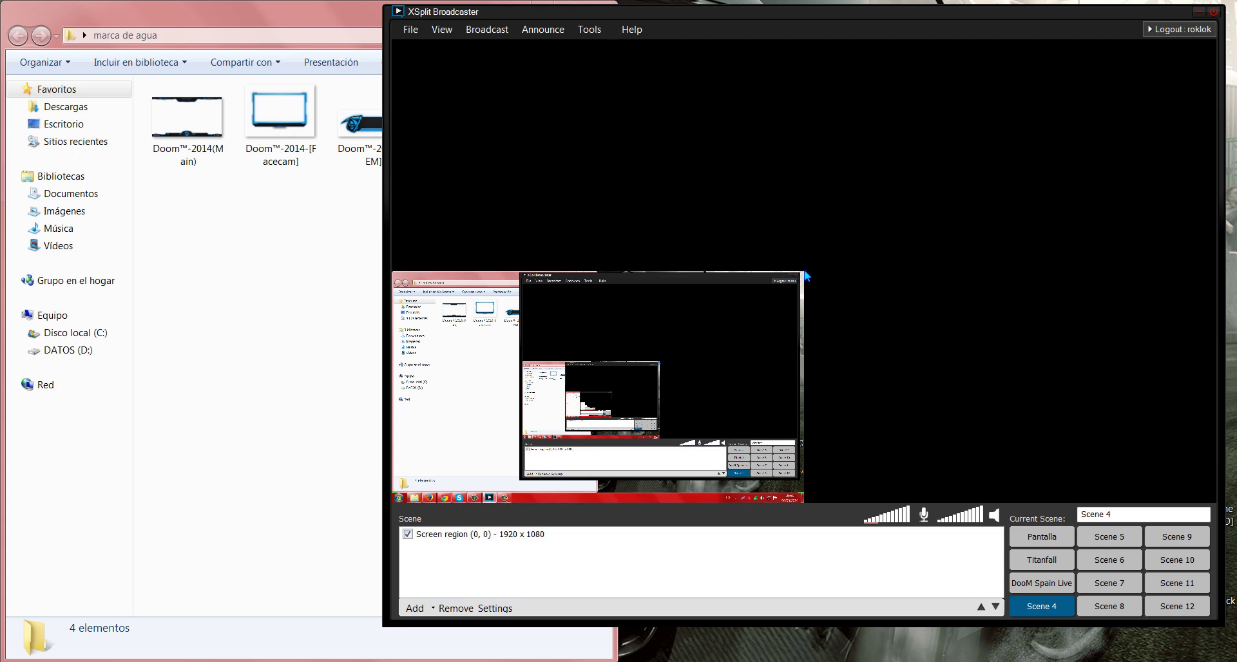
drag(802, 270, 1217, 40)
Step: Hide the screen region source and remove it from Scene 4
click(412, 536)
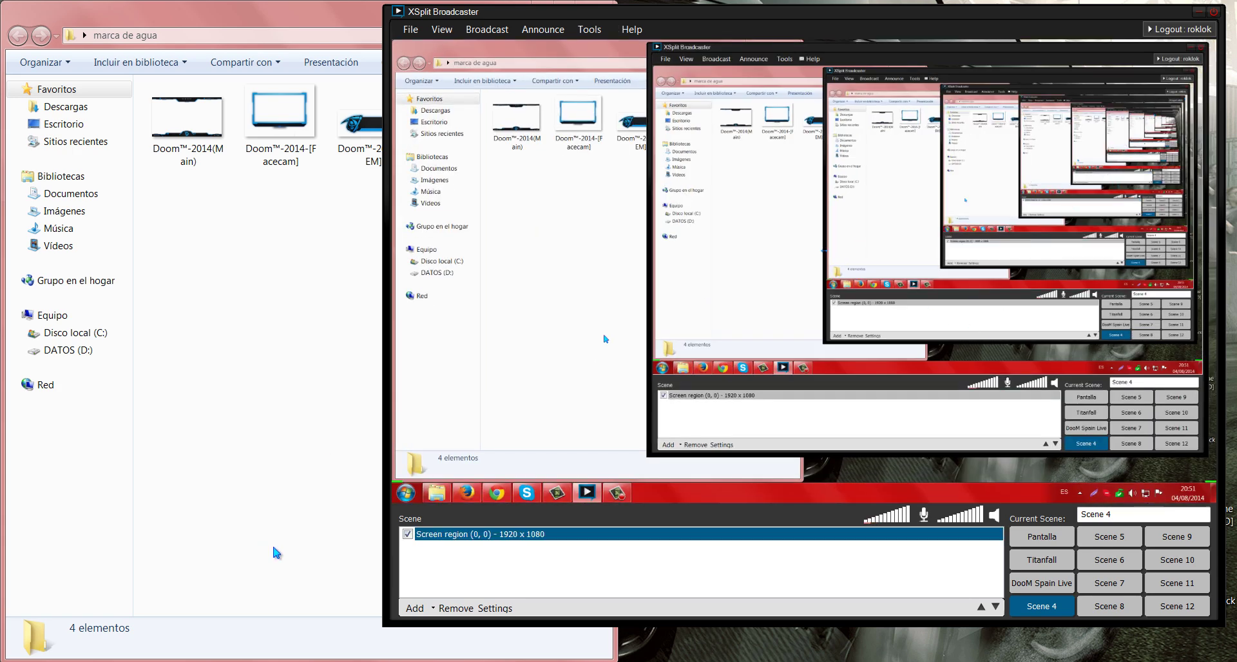
click(407, 534)
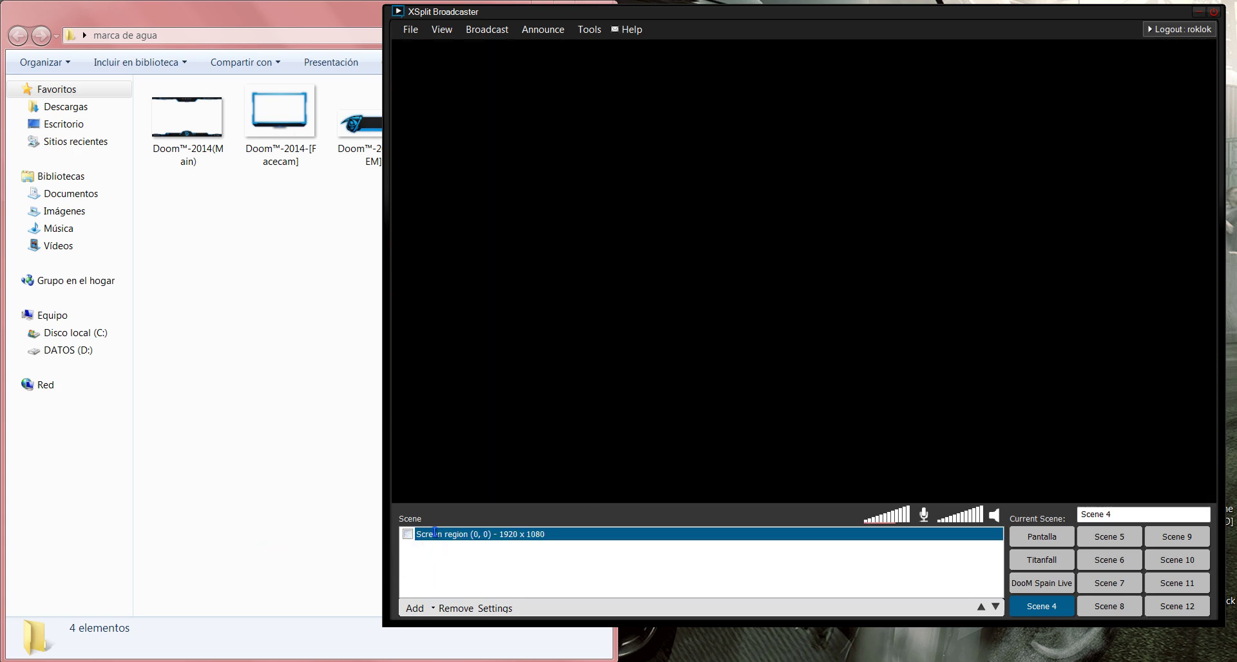
key(BackSpace)
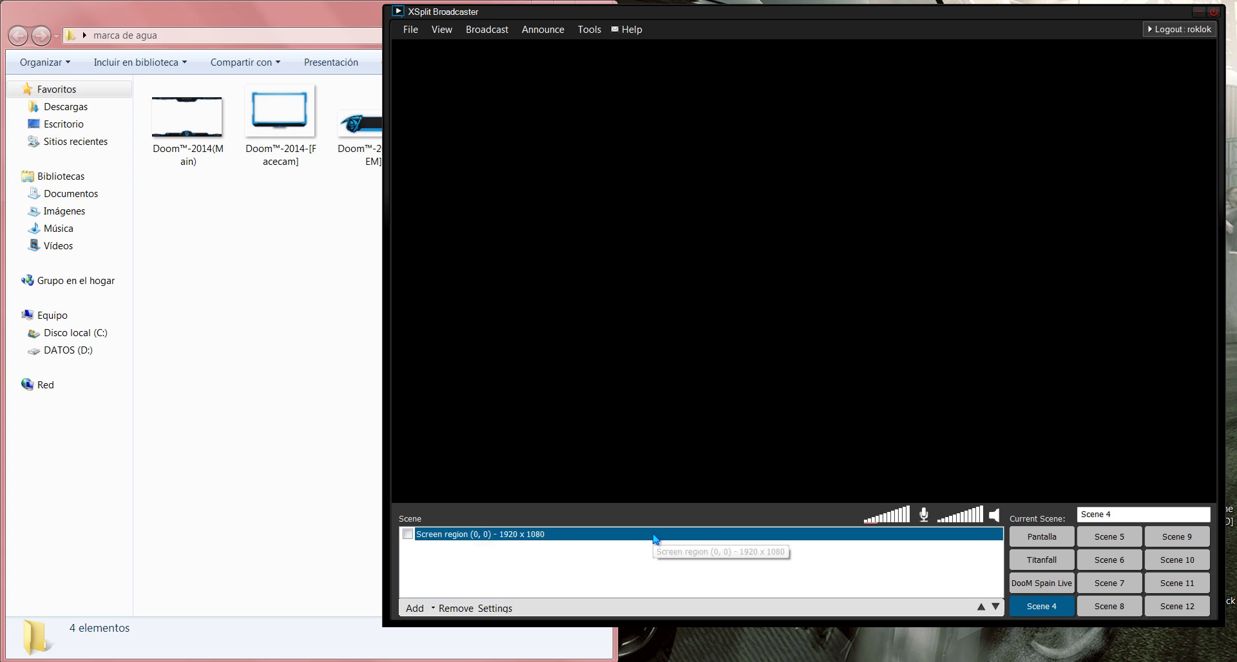
key(Delete)
Step: Add the AVerMedia C875 Capture camera to Scene 4 and enlarge it to fill the whole preview
click(429, 609)
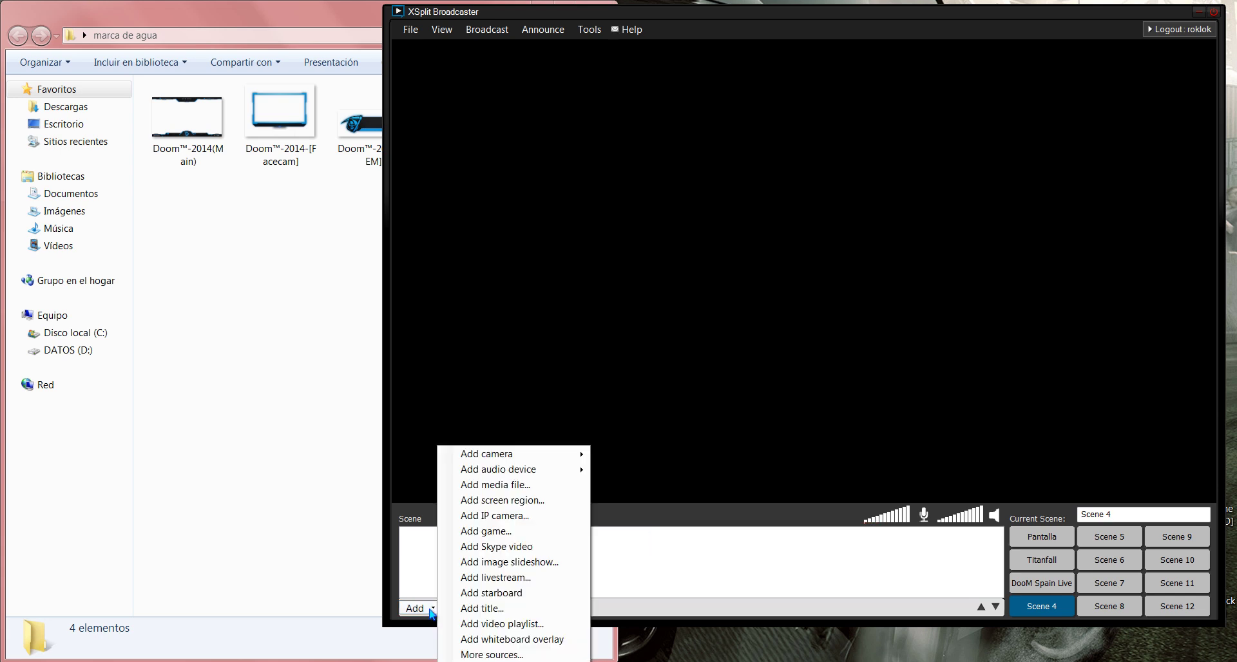
mouse_move(562, 458)
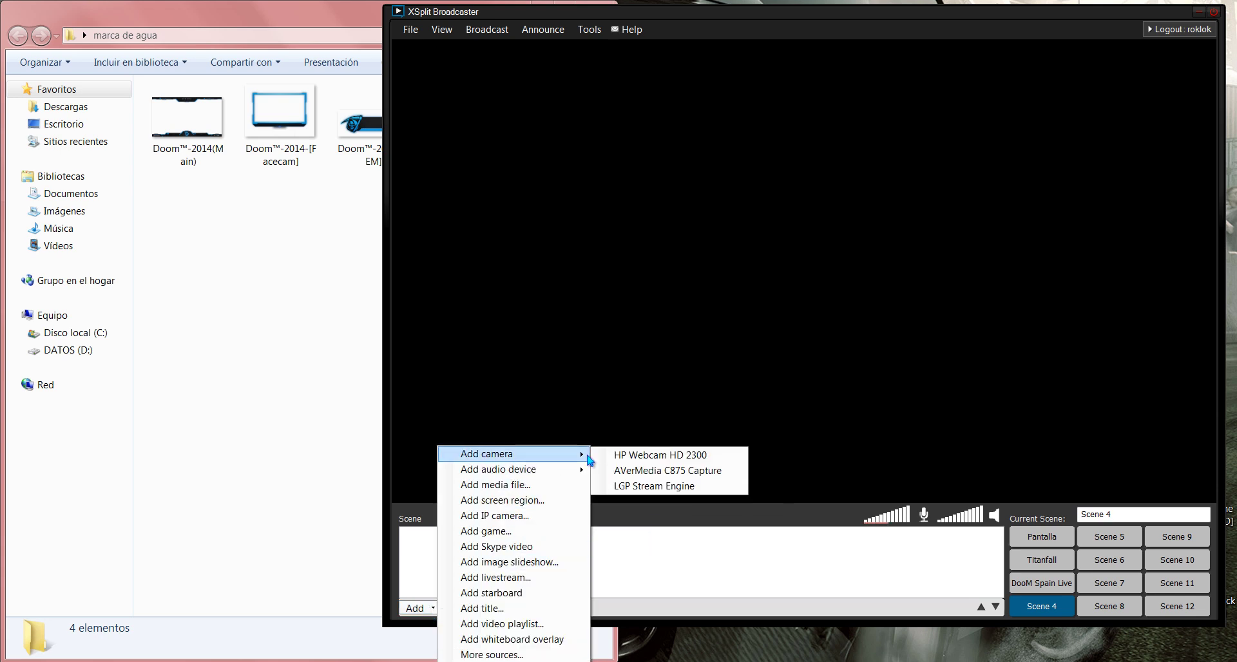
click(652, 470)
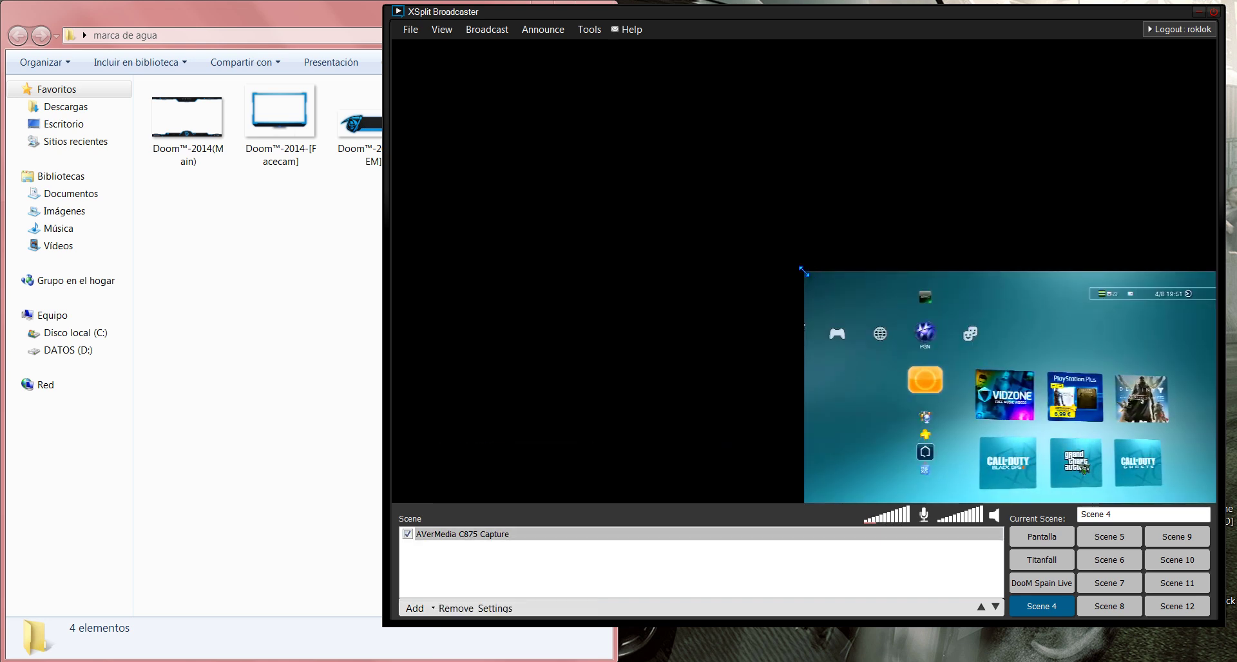
drag(804, 271, 385, 94)
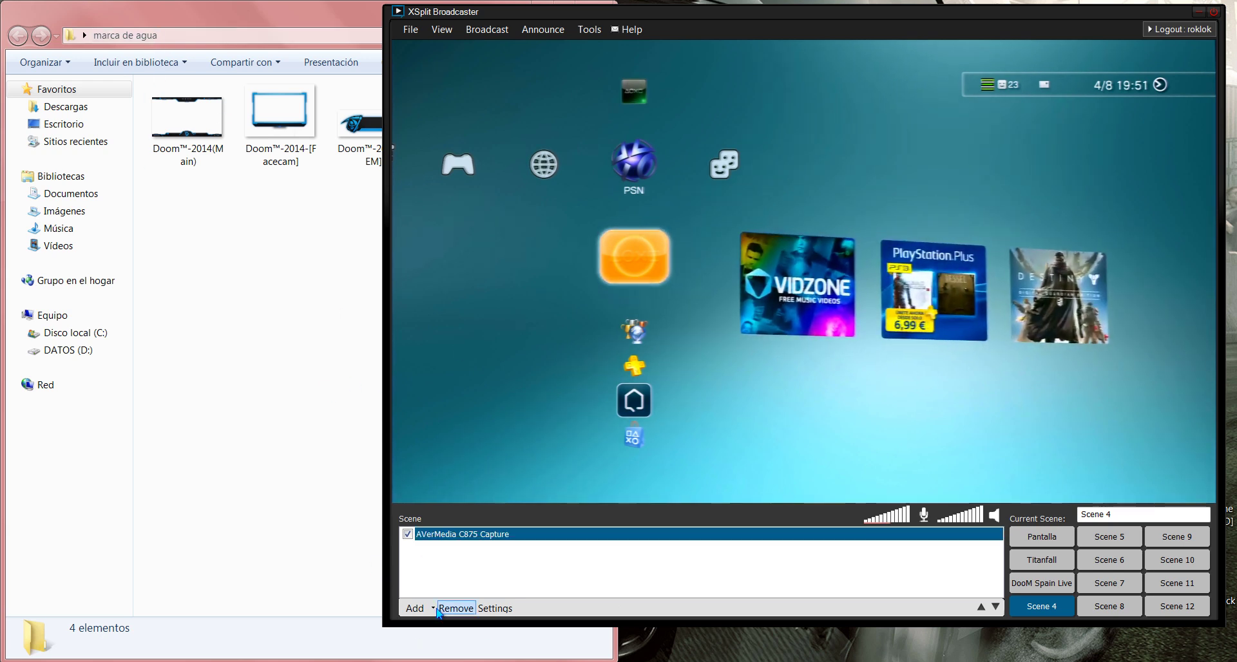
click(415, 608)
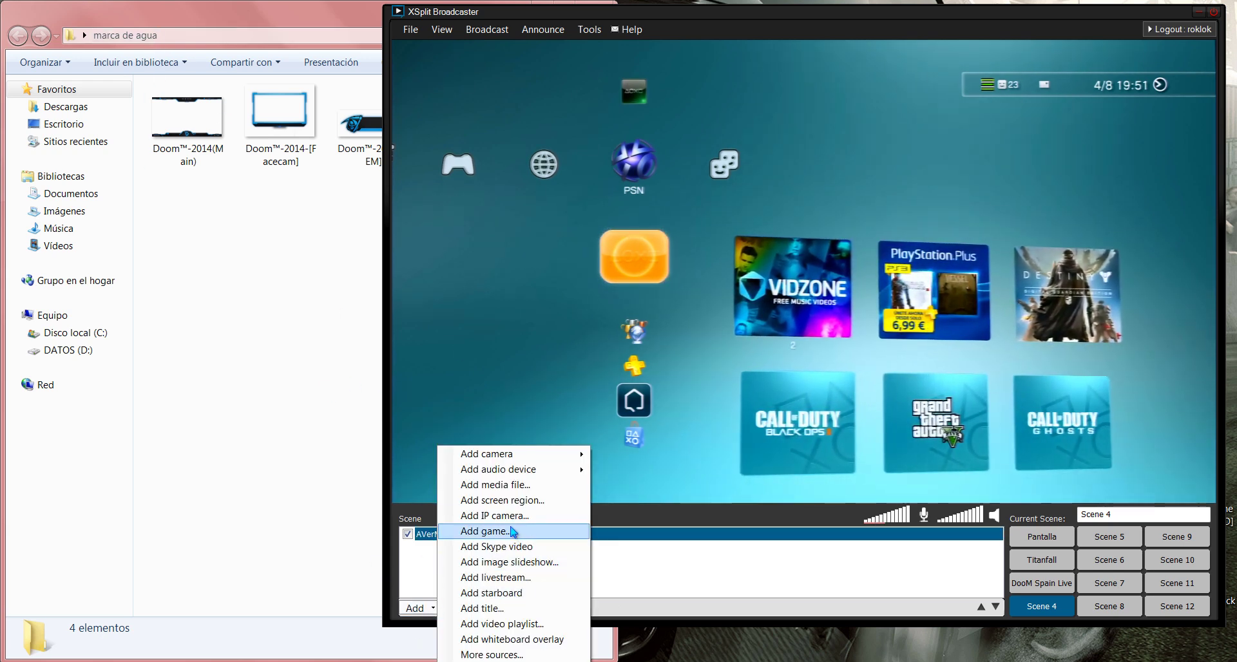
click(554, 487)
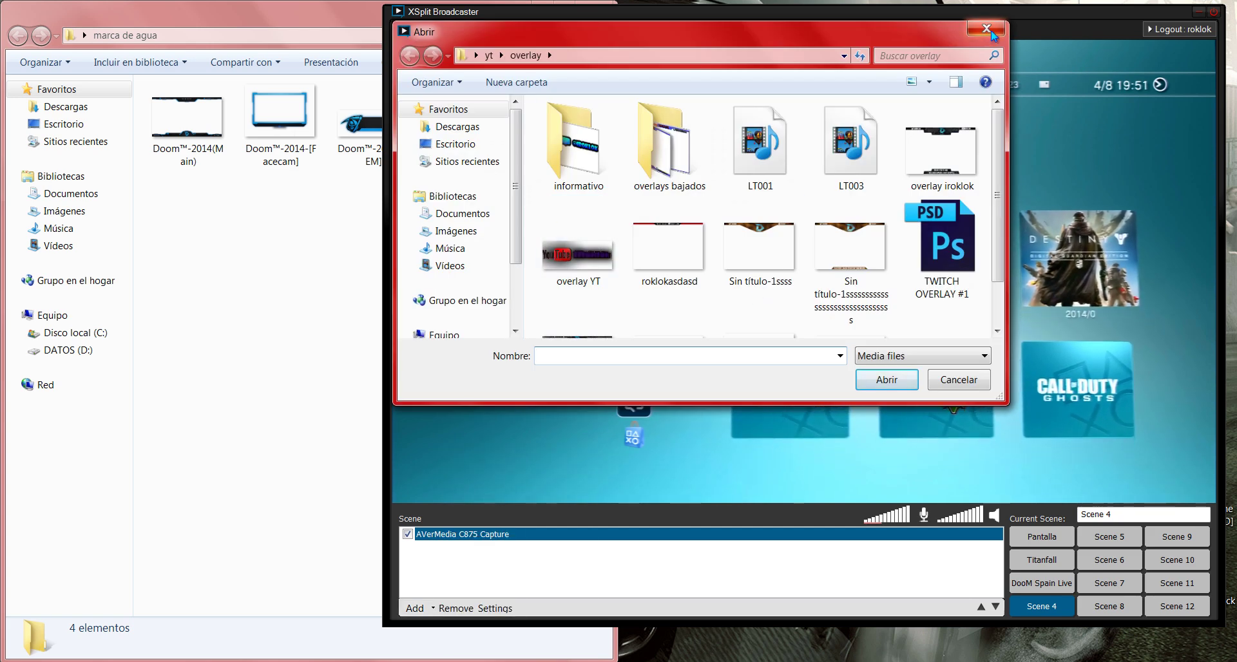
click(986, 29)
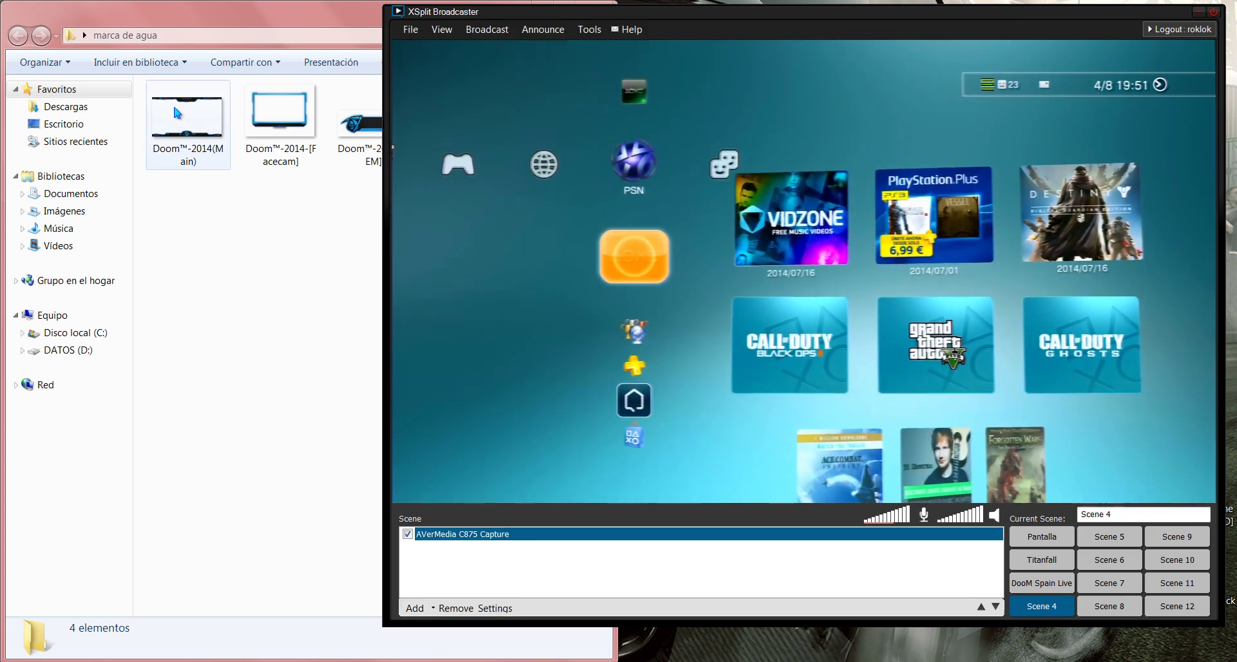
Step: Add the Doom™-2014(Main) image from the marca de agua folder as an overlay and stretch it over the full preview
drag(190, 145, 813, 263)
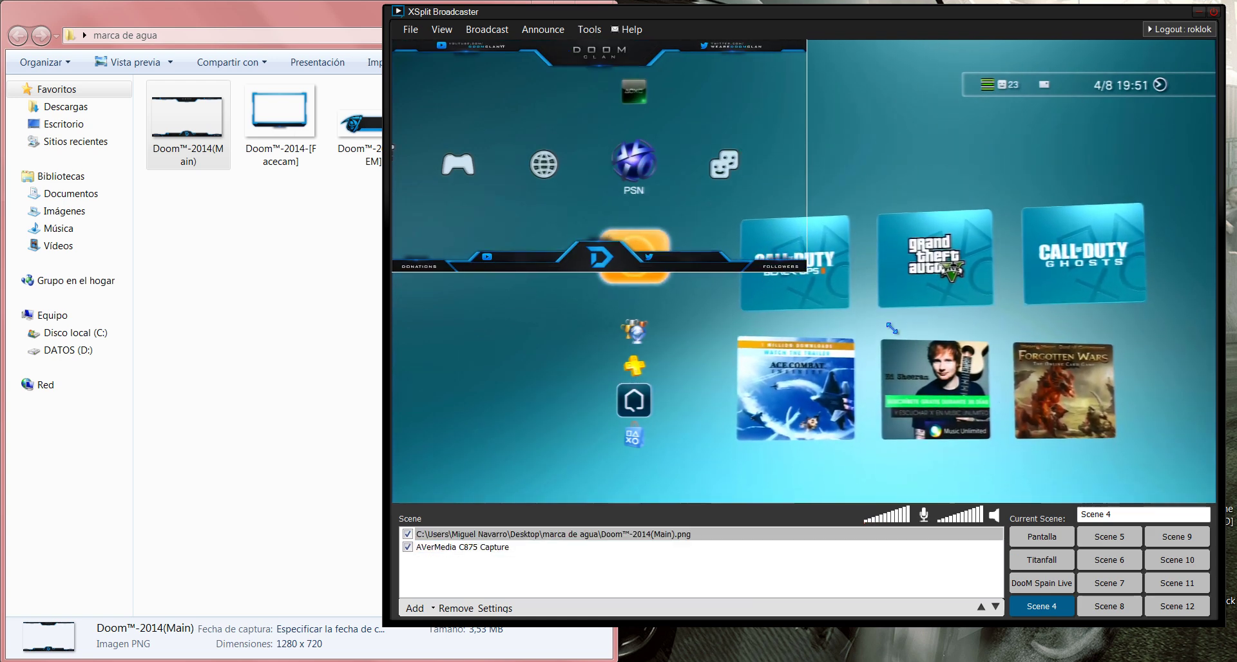
drag(813, 263, 1215, 502)
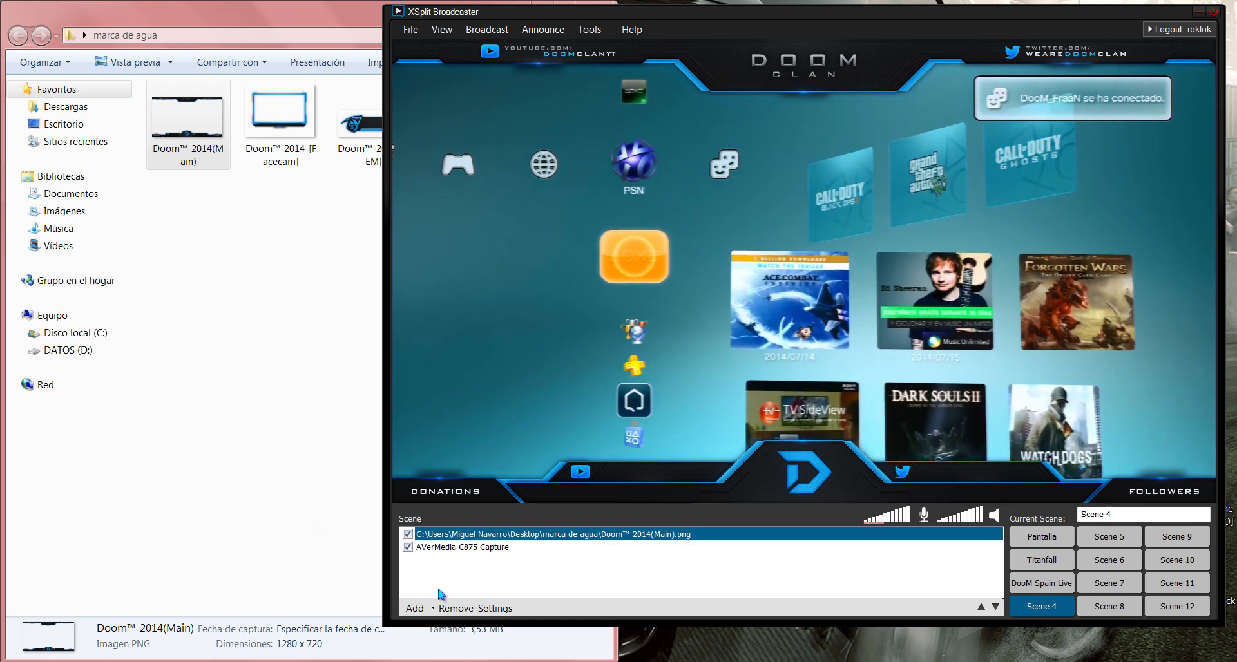
Step: Start a new title source with the text "Prueba Streaming"
click(424, 609)
click(490, 608)
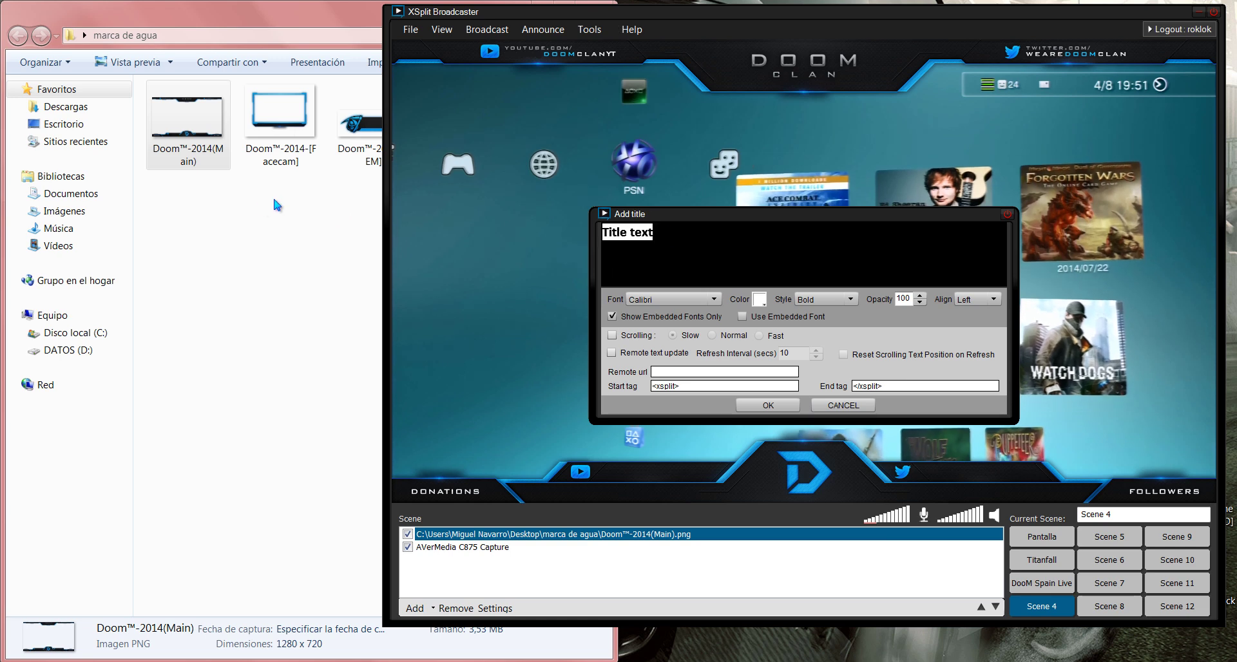
text(Prueba Streaming)
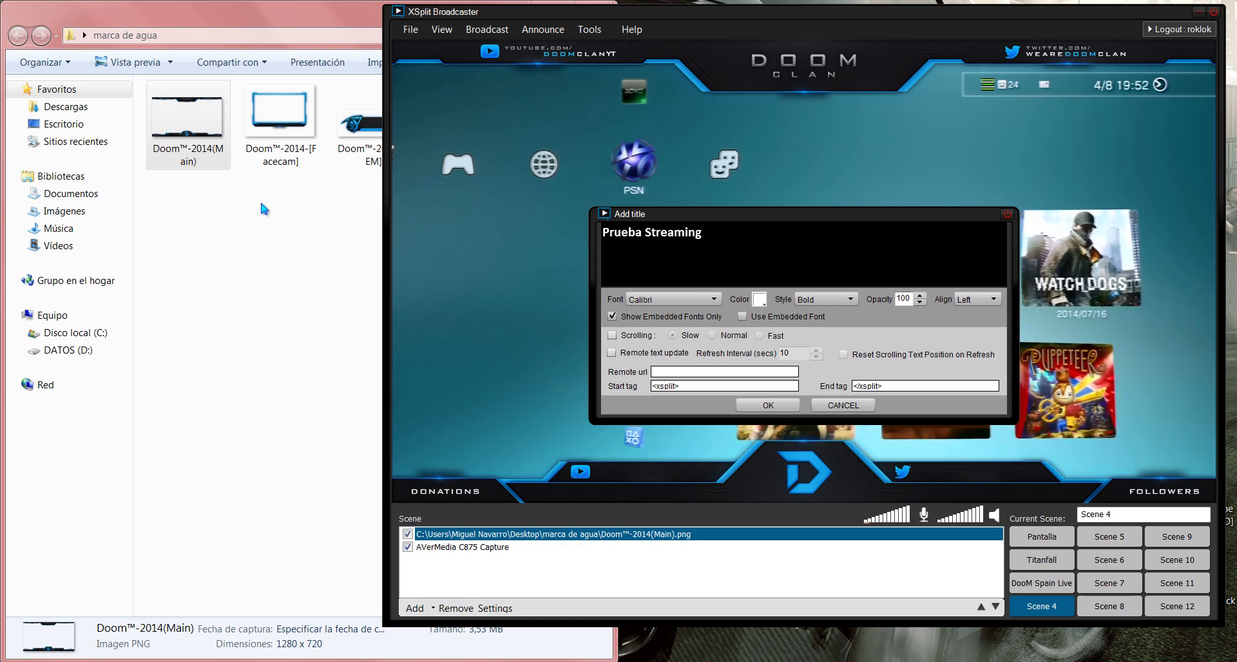
Step: Colour the title text green, enable slow scrolling and add the title to the scene
click(754, 316)
click(759, 299)
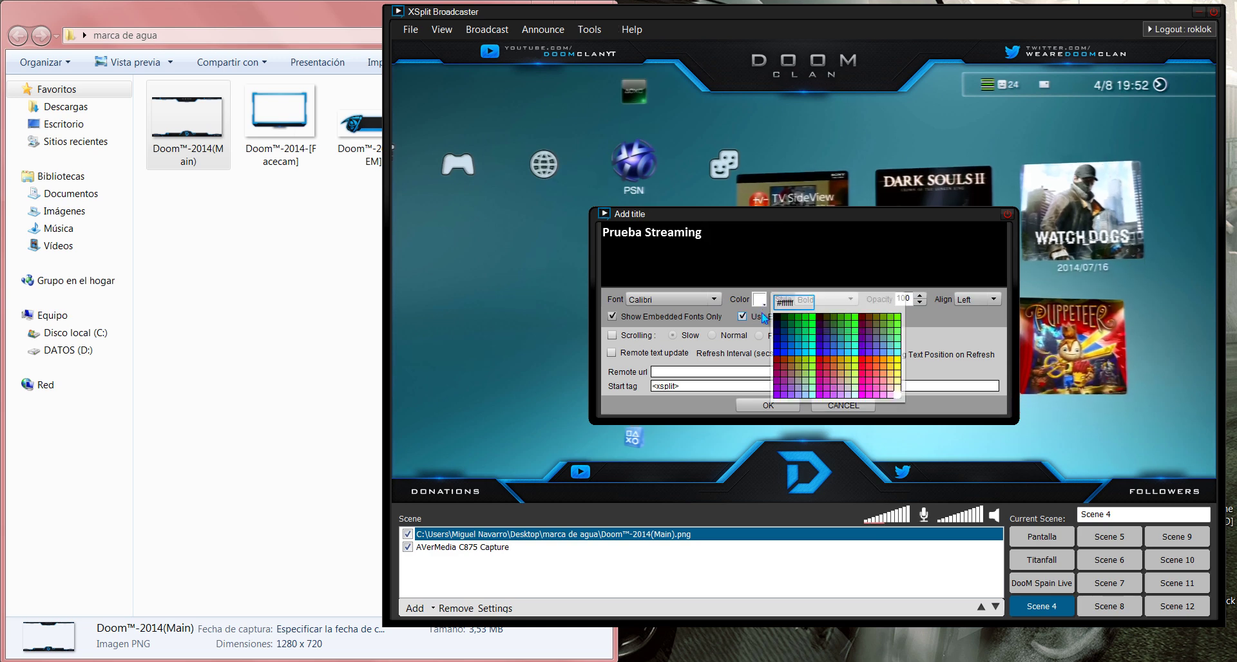
click(764, 317)
click(759, 299)
click(812, 316)
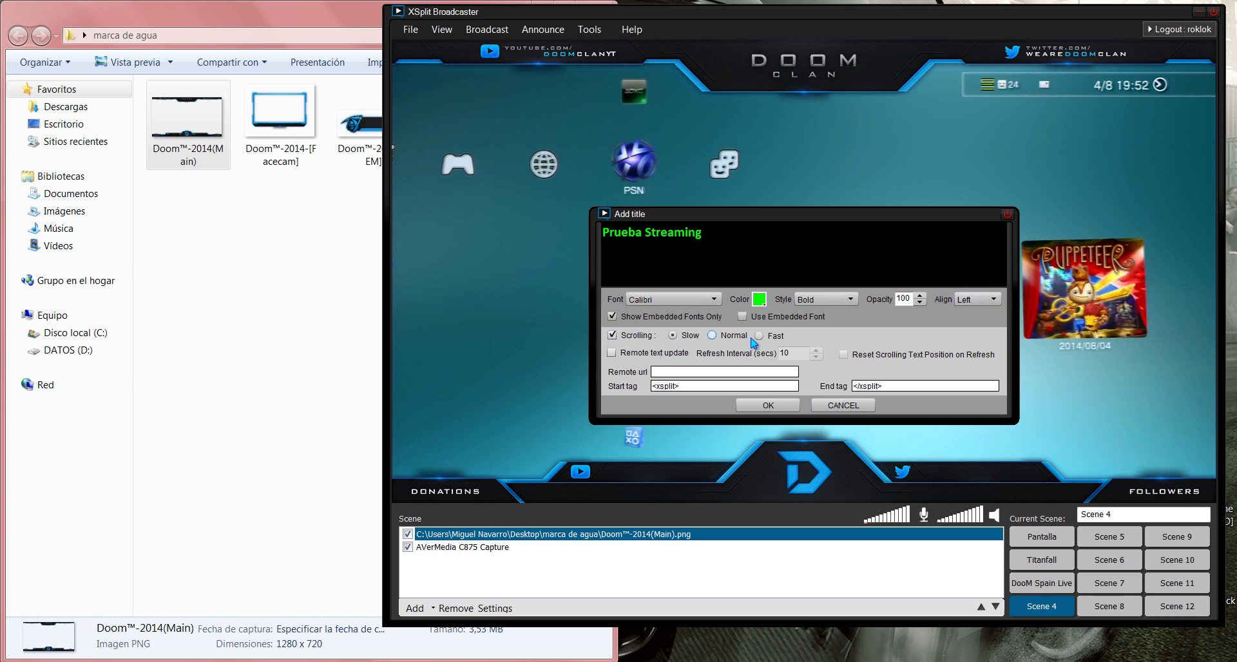
click(768, 405)
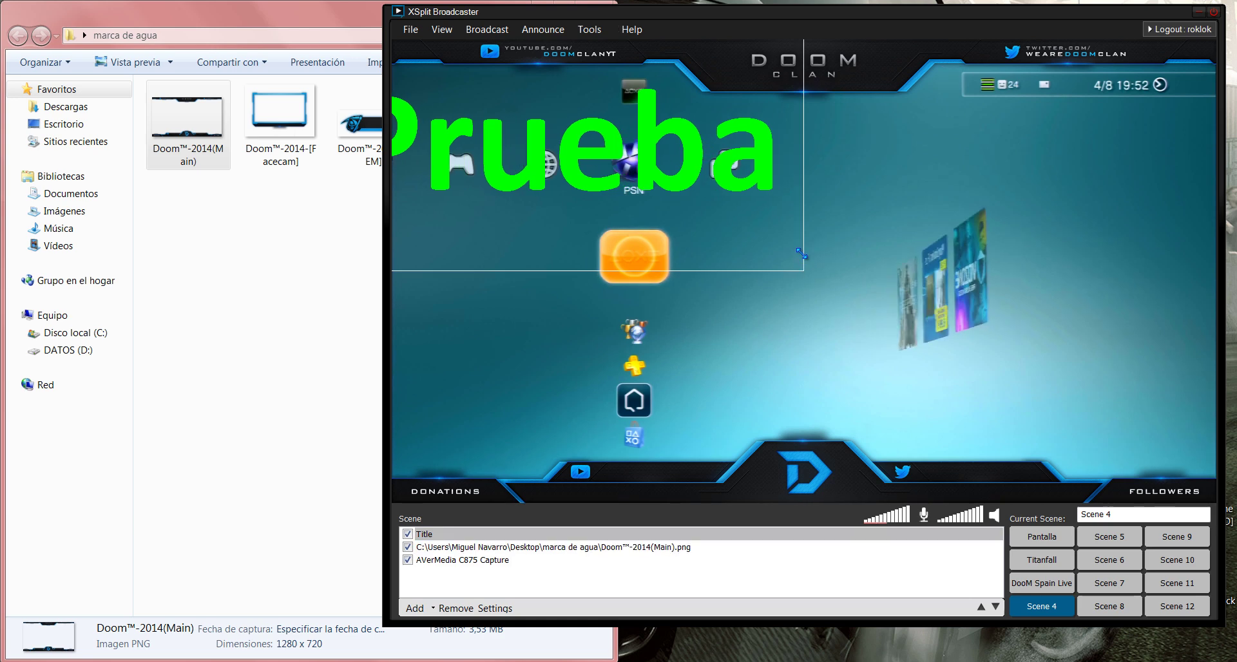
Step: Resize the title to a thin full-width strip just below the overlay's upper border and order it behind the Doom™-2014(Main) image
drag(801, 254, 1097, 73)
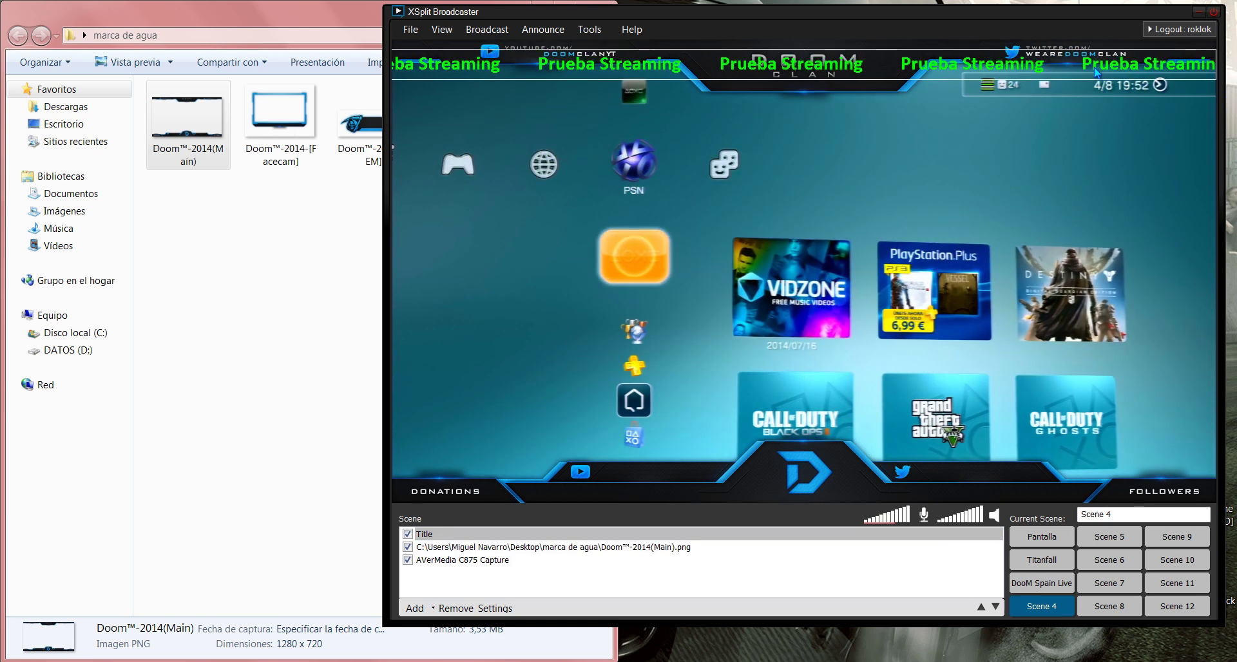
drag(850, 84, 851, 99)
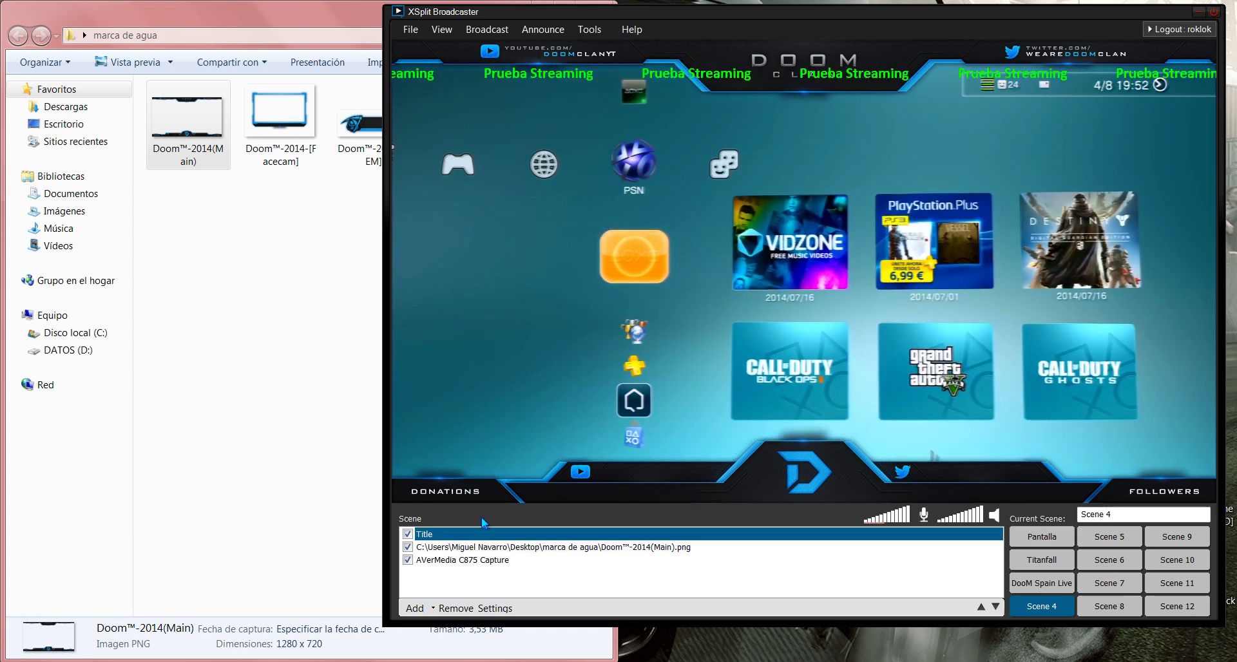
drag(484, 534, 483, 547)
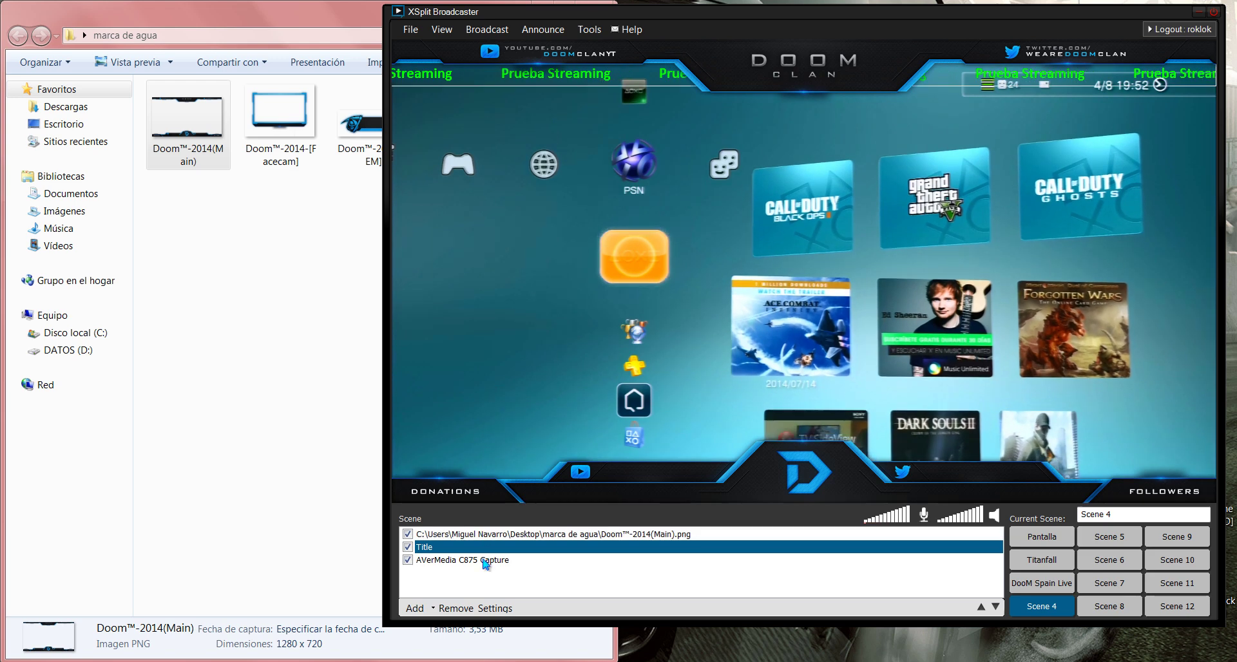
drag(485, 564, 512, 573)
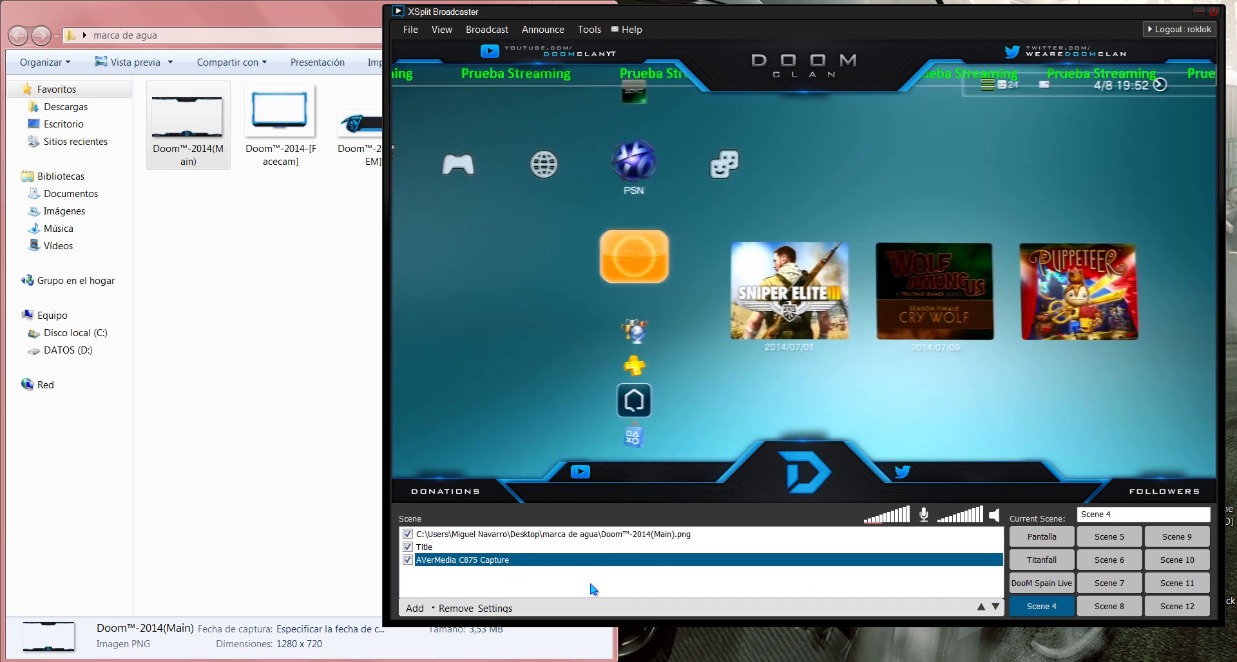
Step: Switch to YouTube's live events page in the browser and start a new event titled "Prueba Streaming"
click(160, 159)
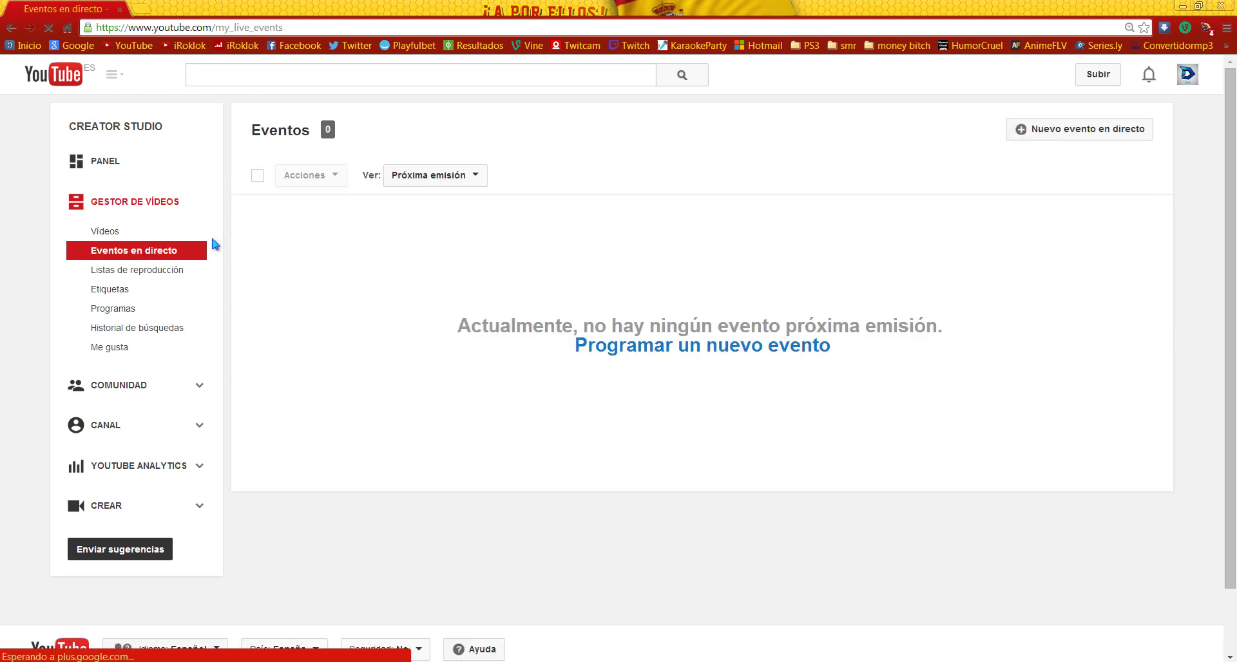
click(797, 343)
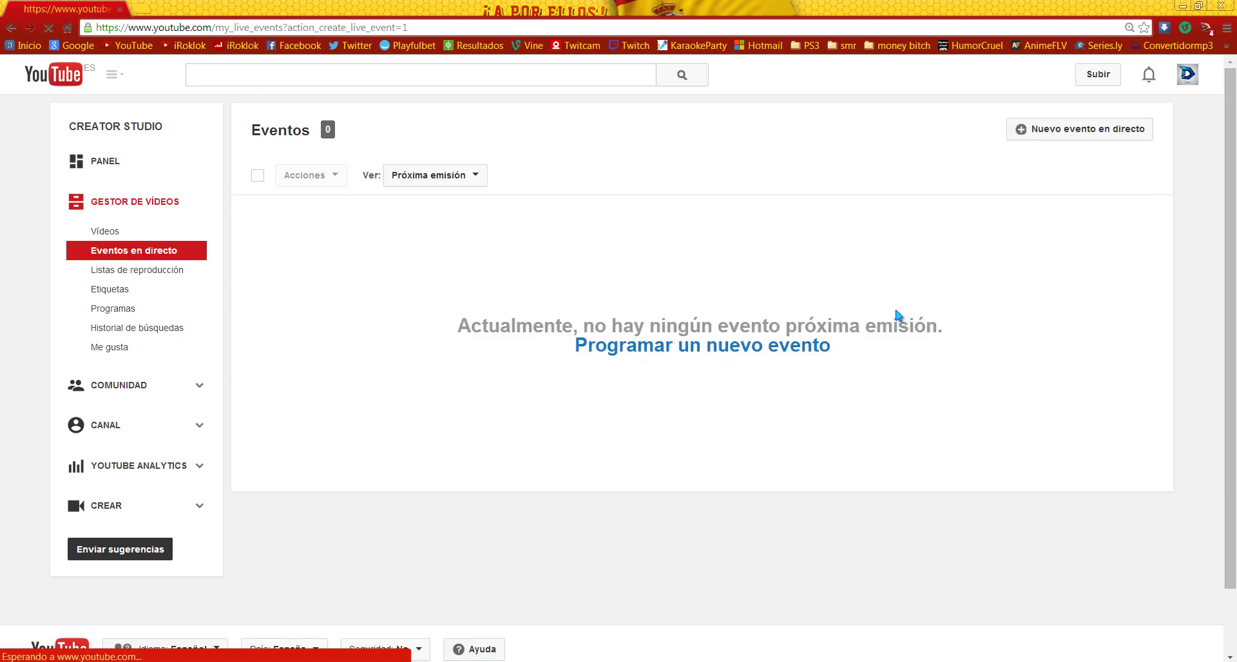
click(467, 268)
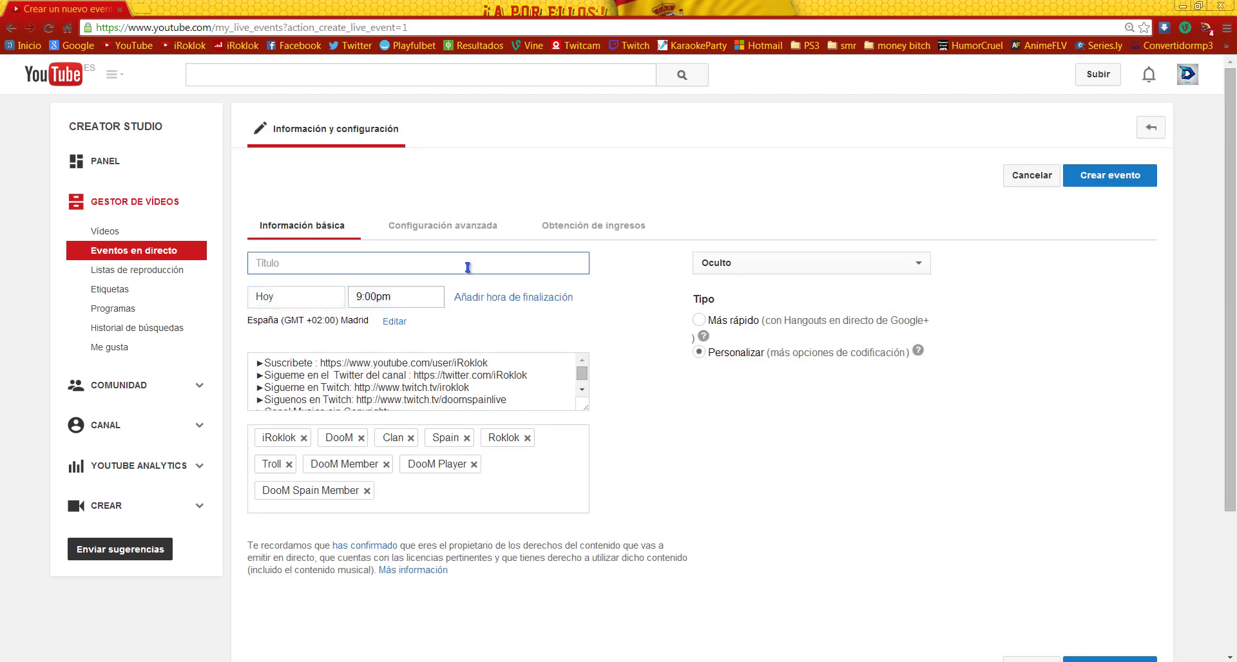
text(Prueba Streaming)
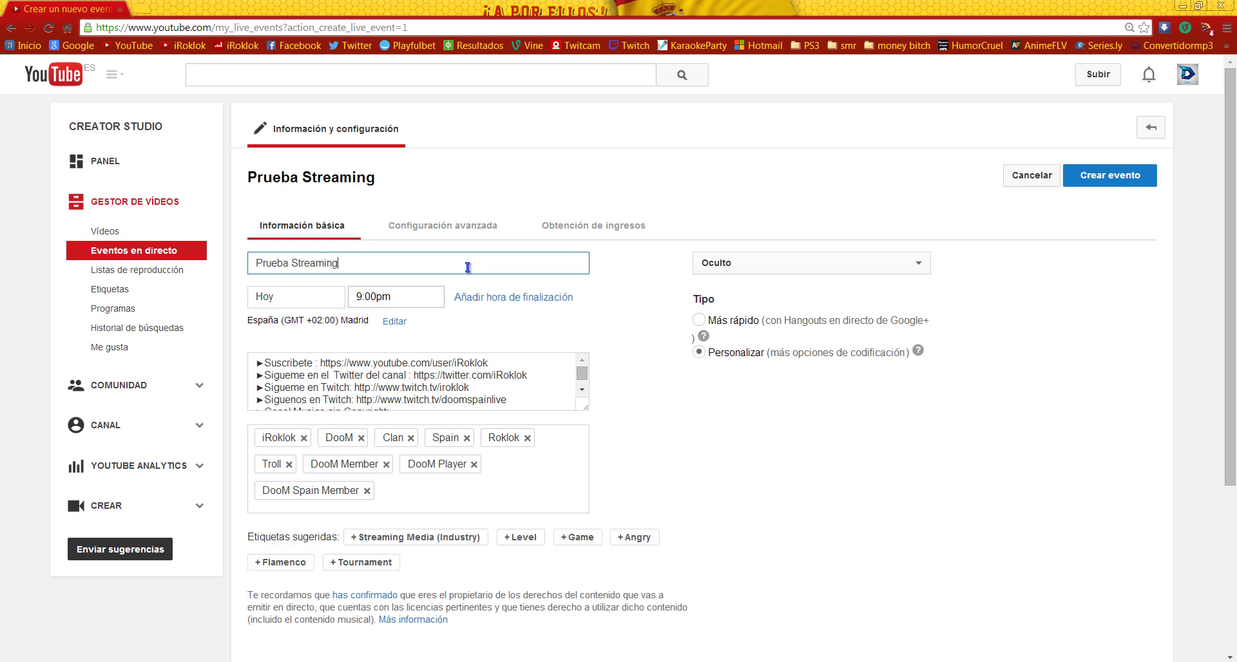
Step: Review the new event's basic information and its advanced configuration options, such as comments, category, recording and DVR
scroll(412, 380, down, 5)
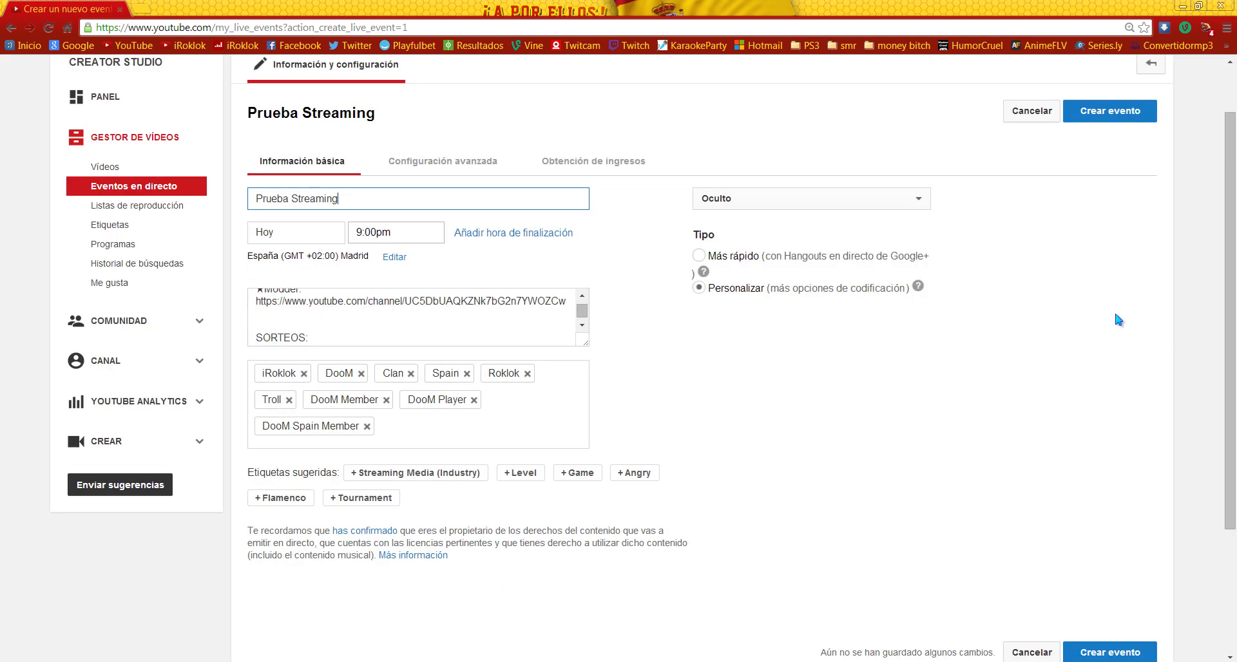
scroll(777, 315, up, 3)
click(445, 229)
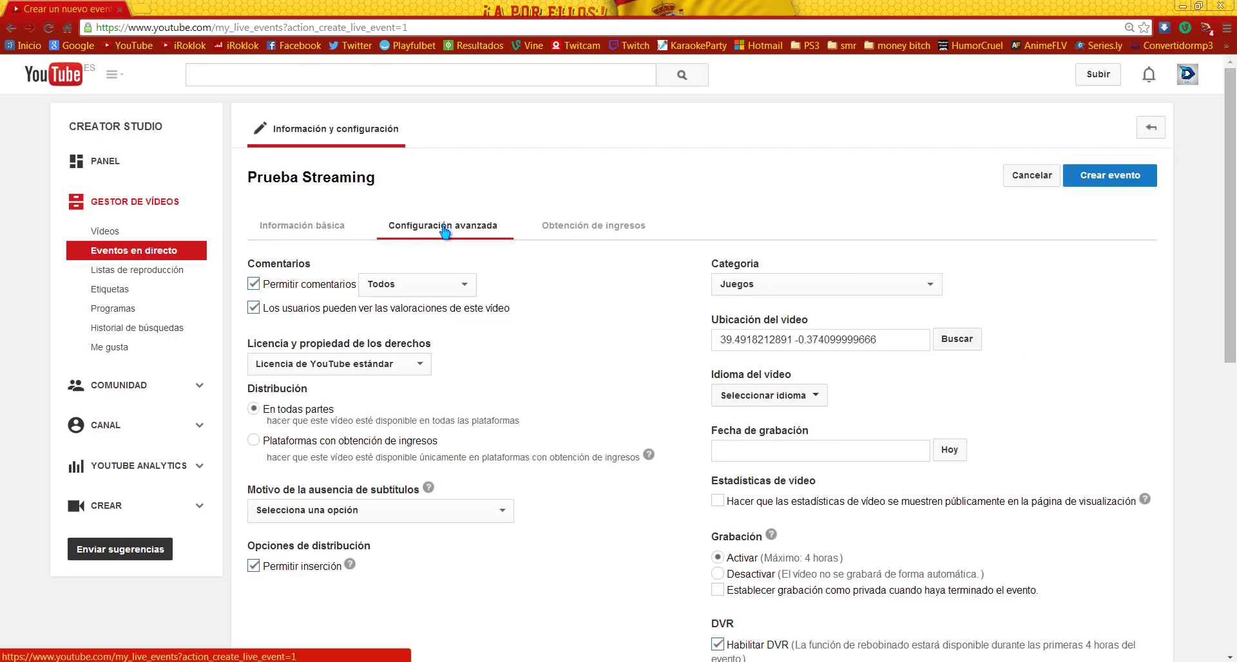
scroll(574, 322, down, 6)
scroll(622, 321, up, 2)
scroll(621, 311, up, 5)
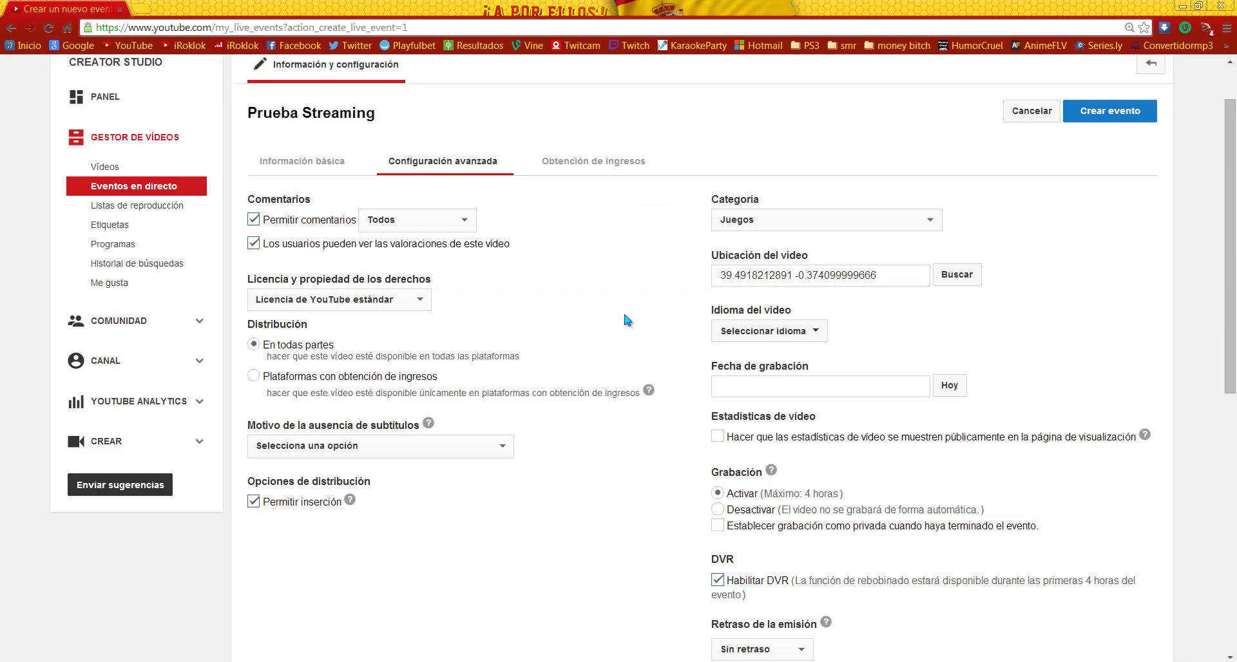
Step: Examine the recording options, including the maximum length and disabling automatic recording, in the event's advanced configuration
scroll(645, 312, down, 4)
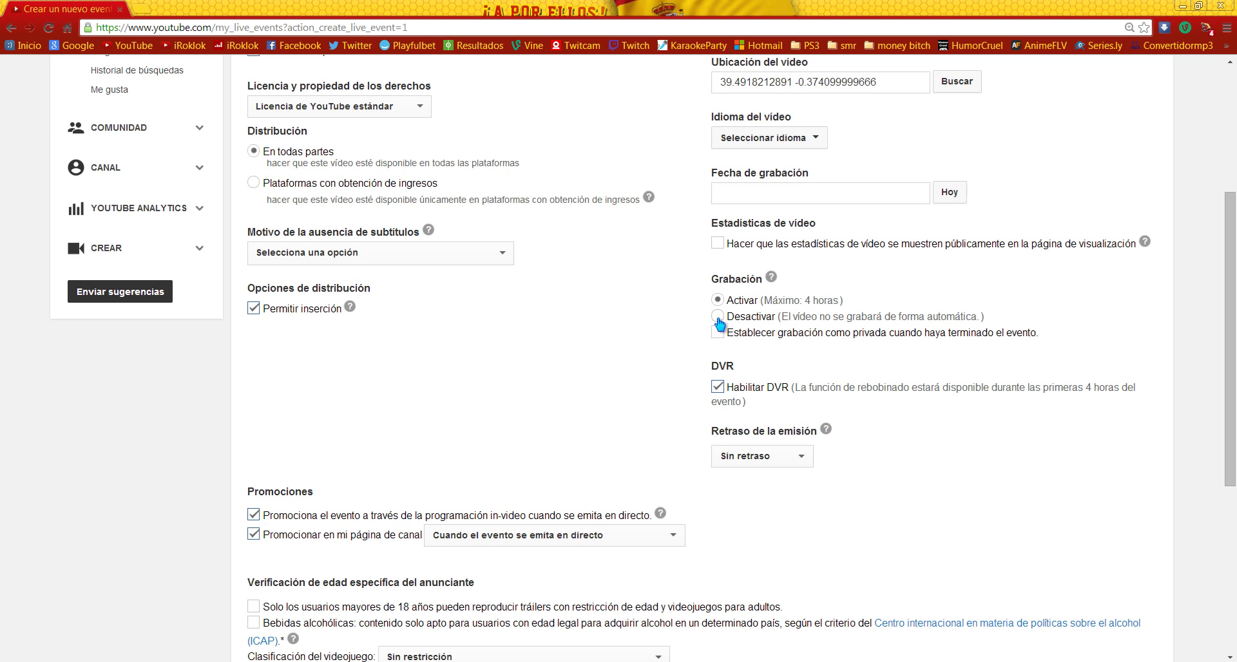
drag(902, 317, 996, 326)
click(996, 326)
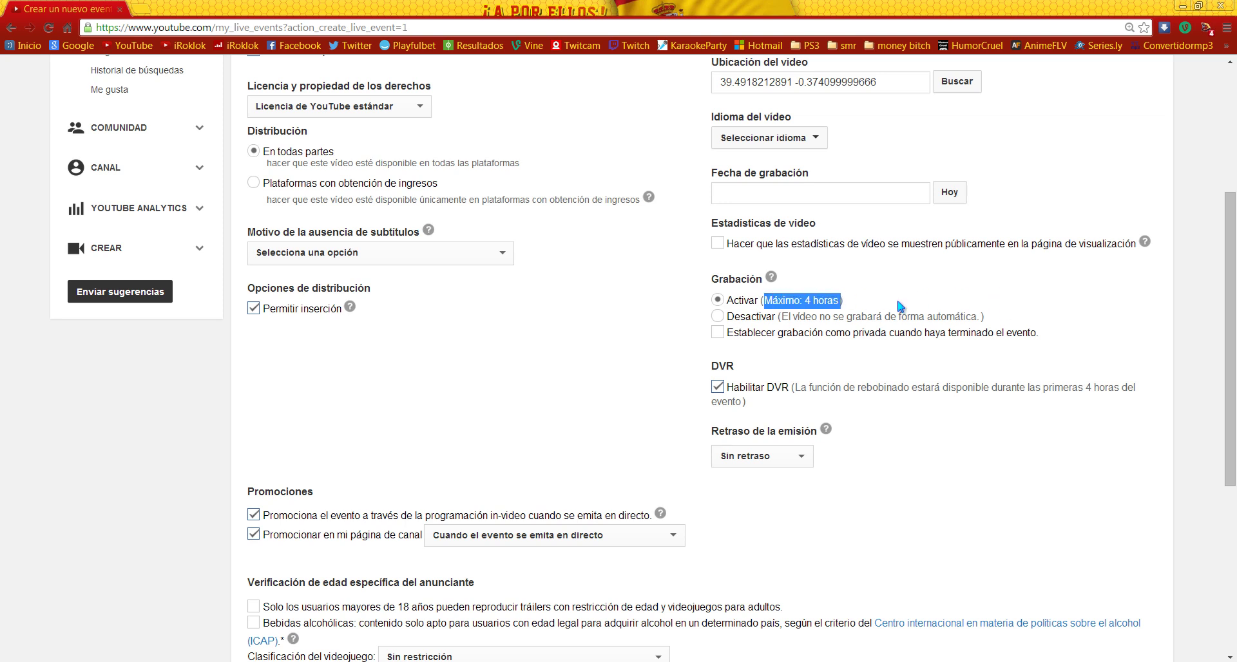
drag(920, 317, 1028, 326)
click(1025, 323)
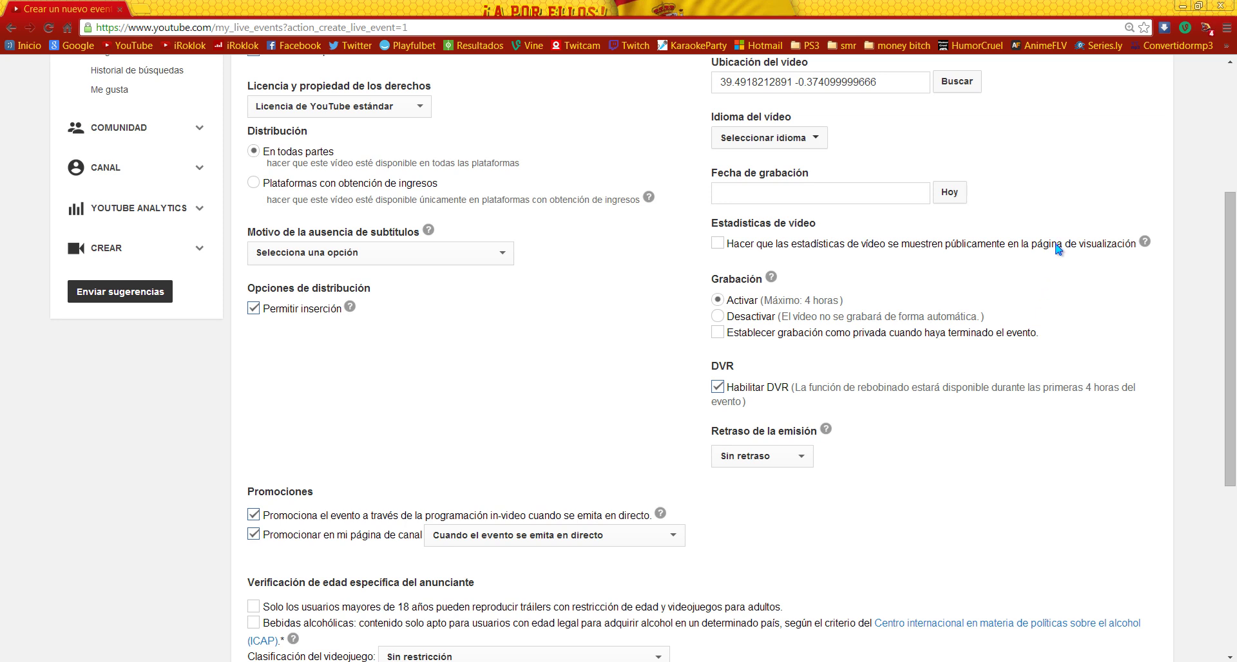
click(837, 305)
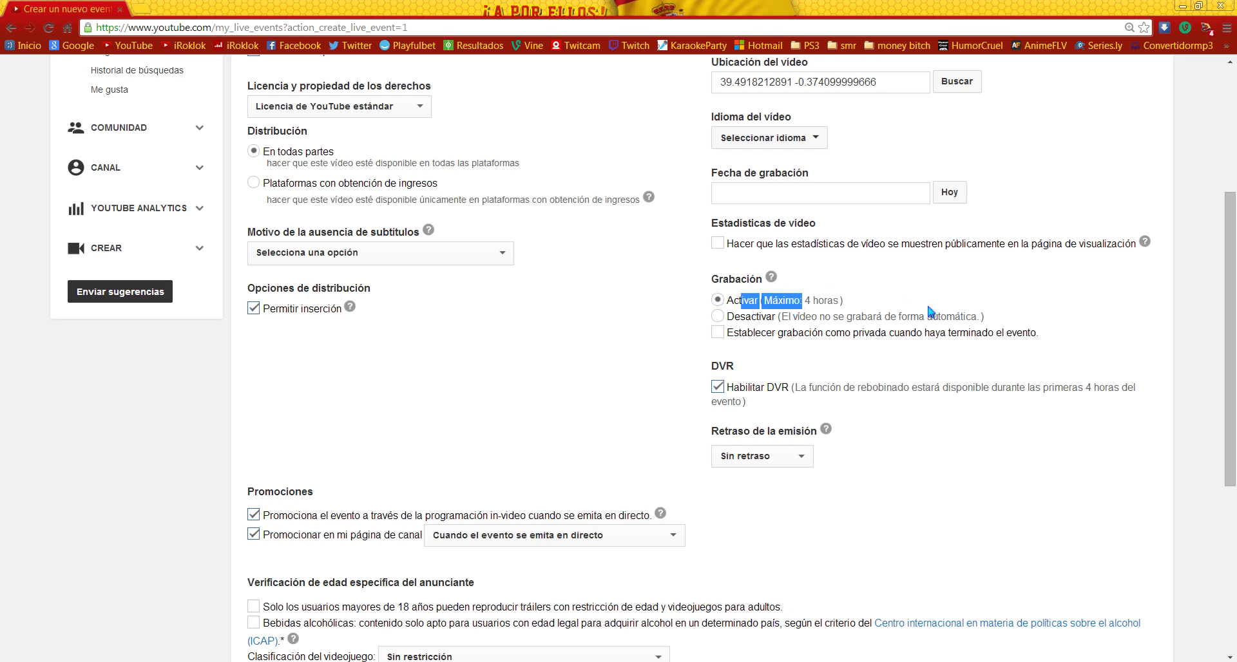
drag(931, 311, 947, 300)
click(954, 293)
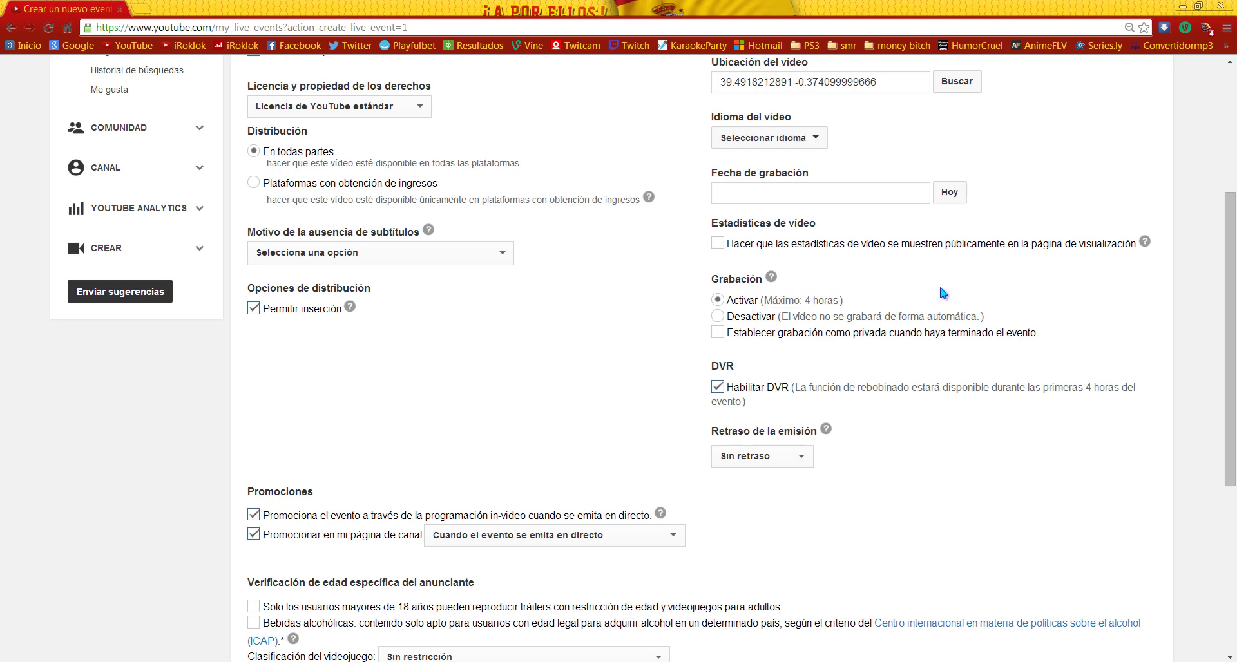
Step: Return to the basic information of Prueba Streaming, check its description, and create the event
scroll(540, 366, up, 4)
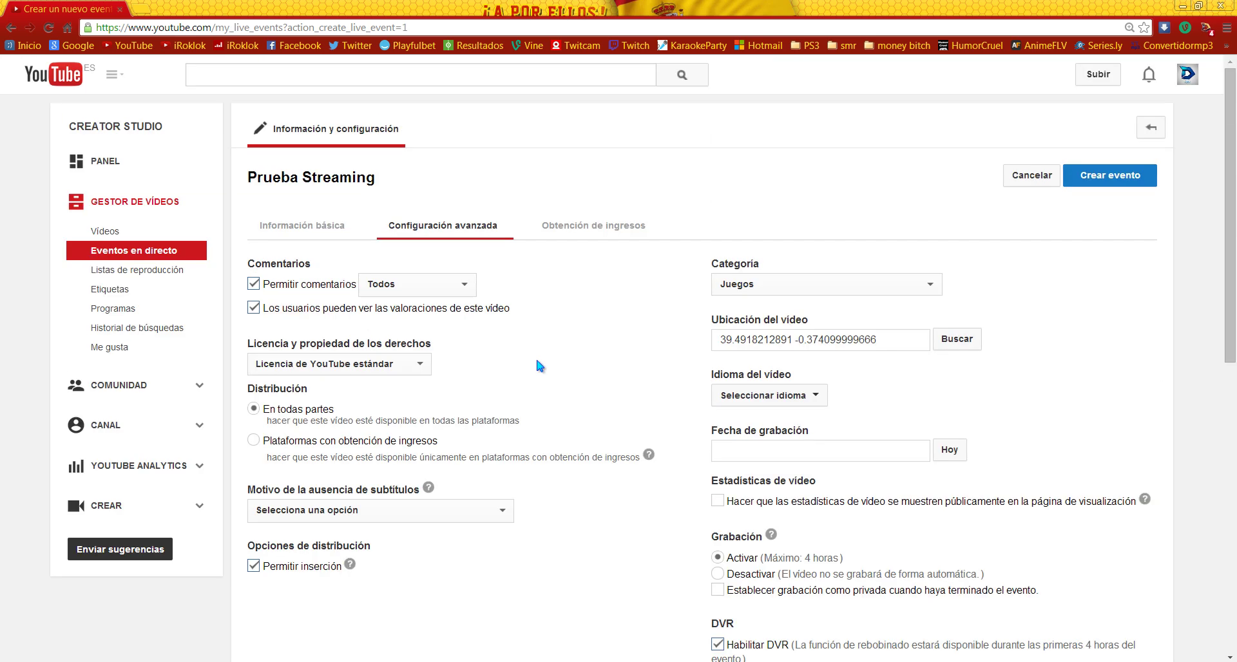
click(320, 240)
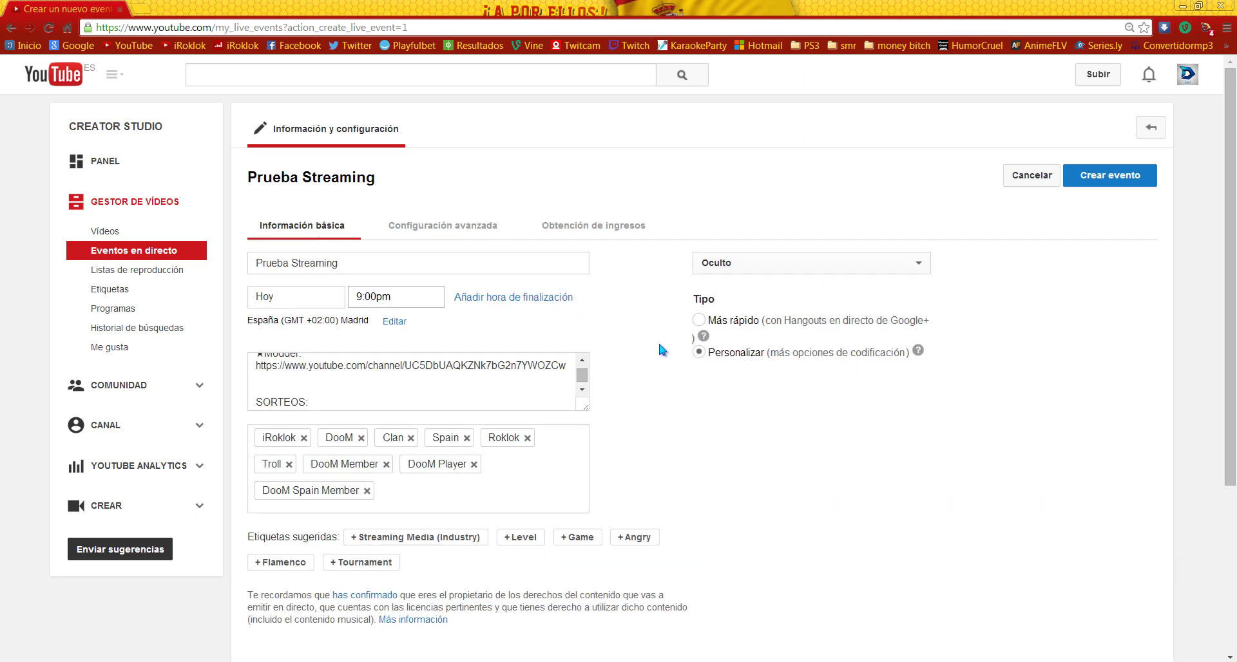
scroll(384, 362, down, 2)
scroll(384, 362, up, 6)
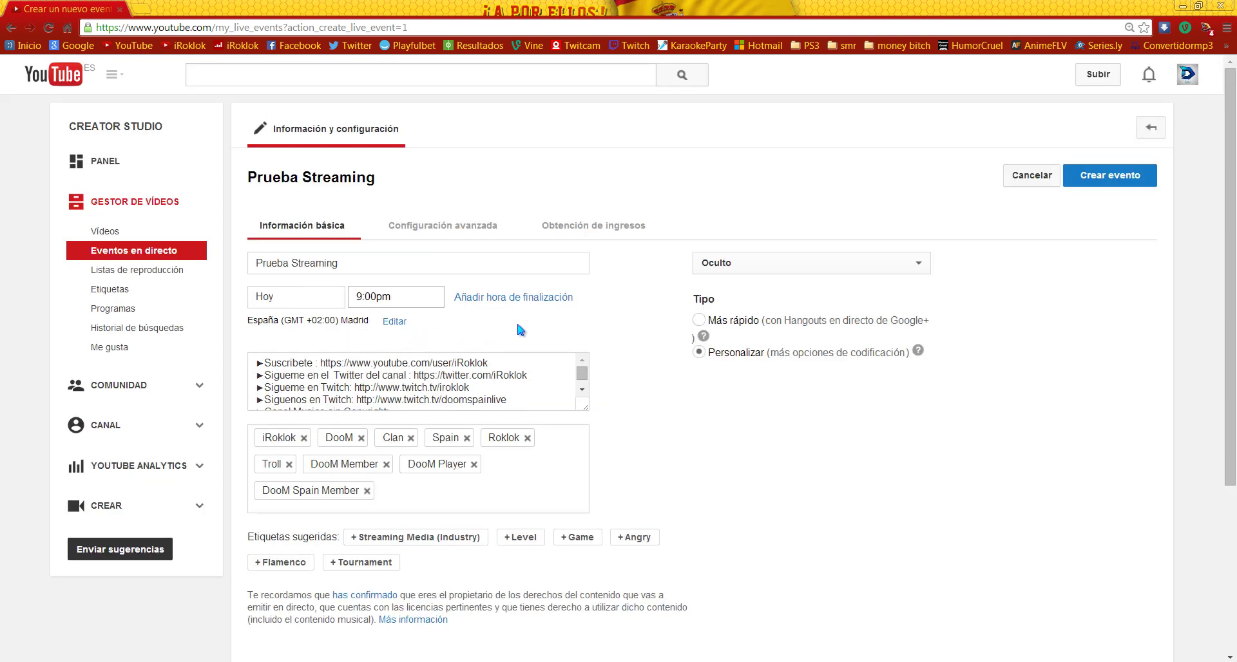
click(1111, 175)
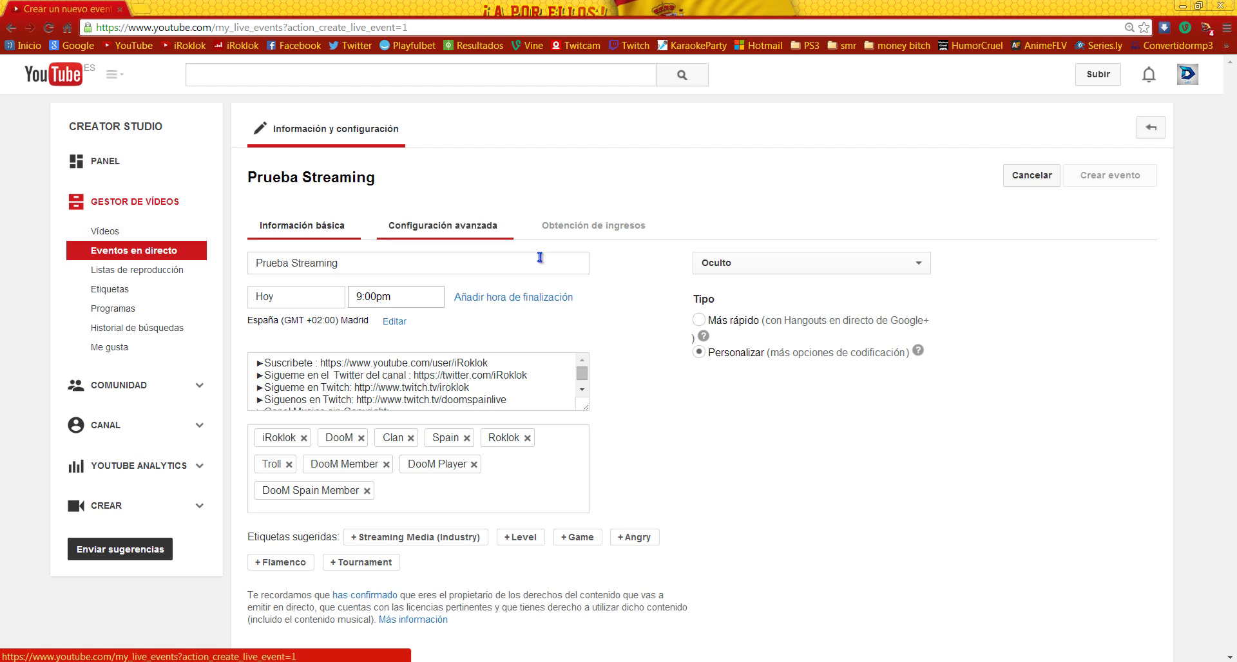
click(1110, 175)
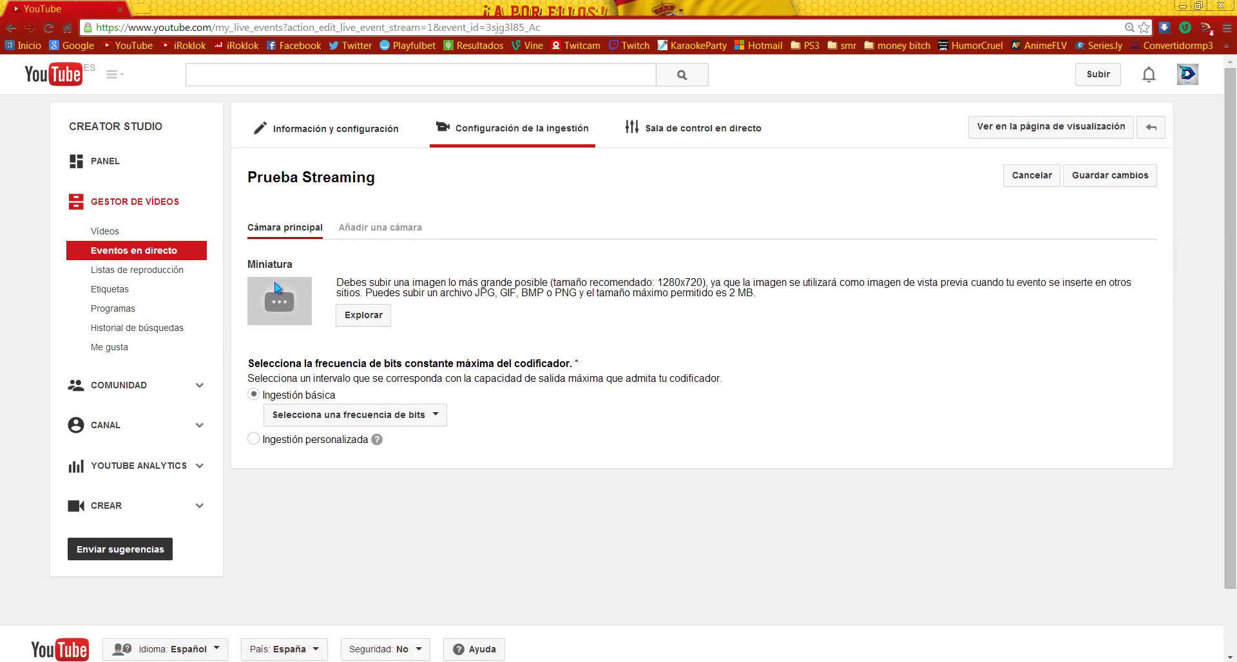
Step: Set the main camera's basic ingestion bitrate to 1500 Kbps - 4000 Kbps (720p), with Otros codificadores as the encoder, and save the changes
drag(277, 288, 326, 345)
drag(401, 268, 706, 315)
click(474, 330)
click(398, 387)
click(335, 417)
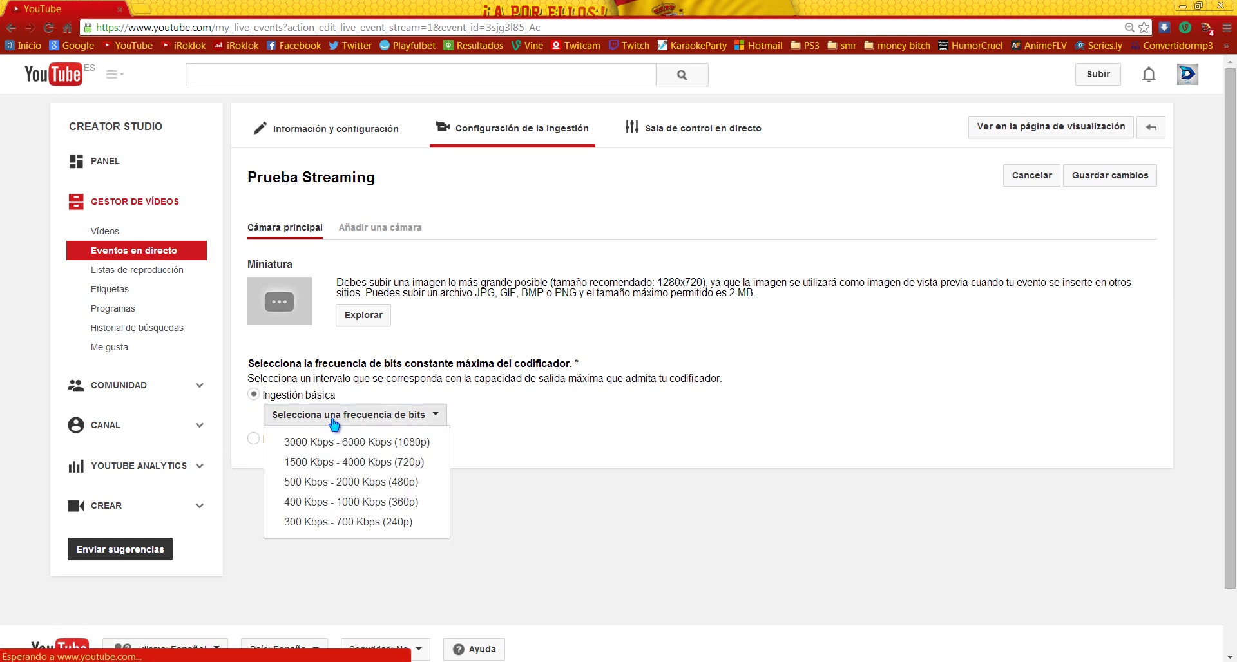
click(406, 462)
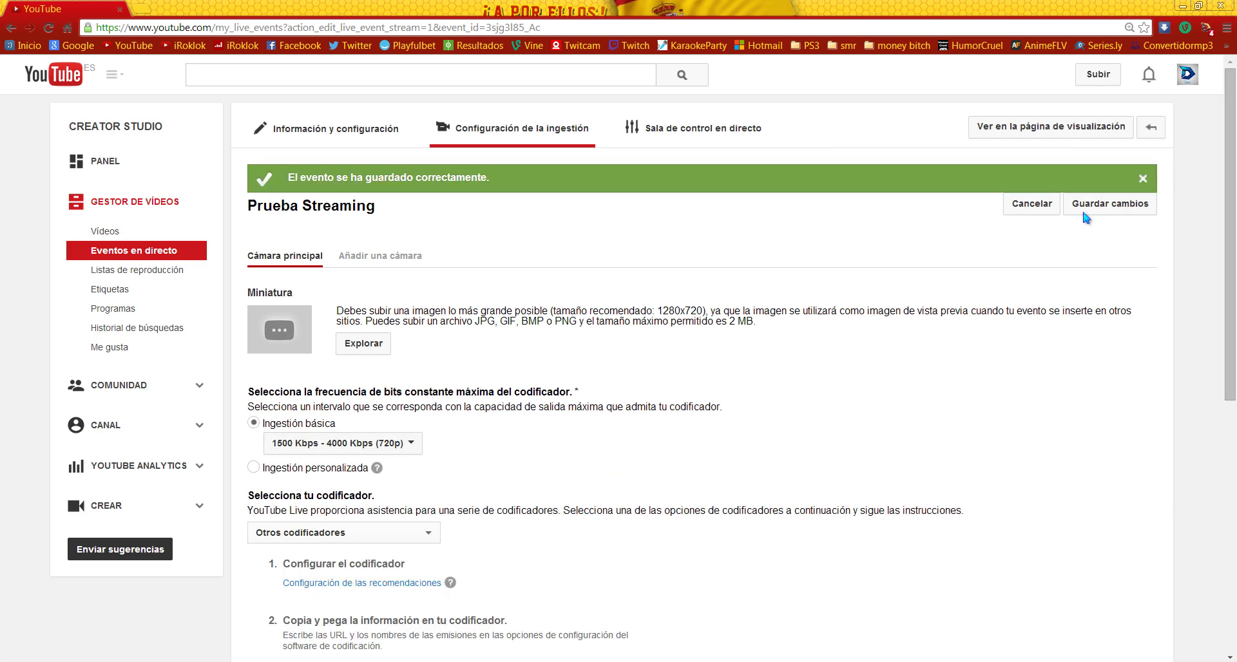
Step: Examine the stream name and the primary and secondary server URLs provided for the encoder
scroll(728, 382, down, 1)
scroll(768, 286, down, 6)
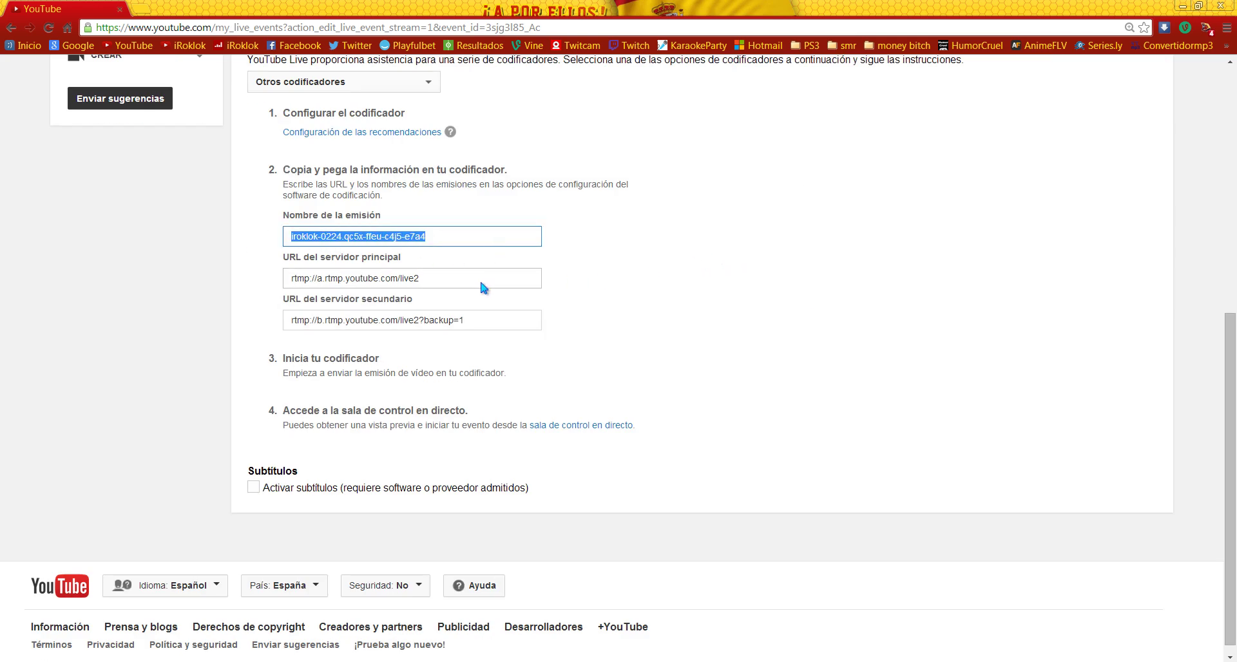
drag(483, 288, 236, 283)
drag(328, 320, 485, 320)
click(454, 321)
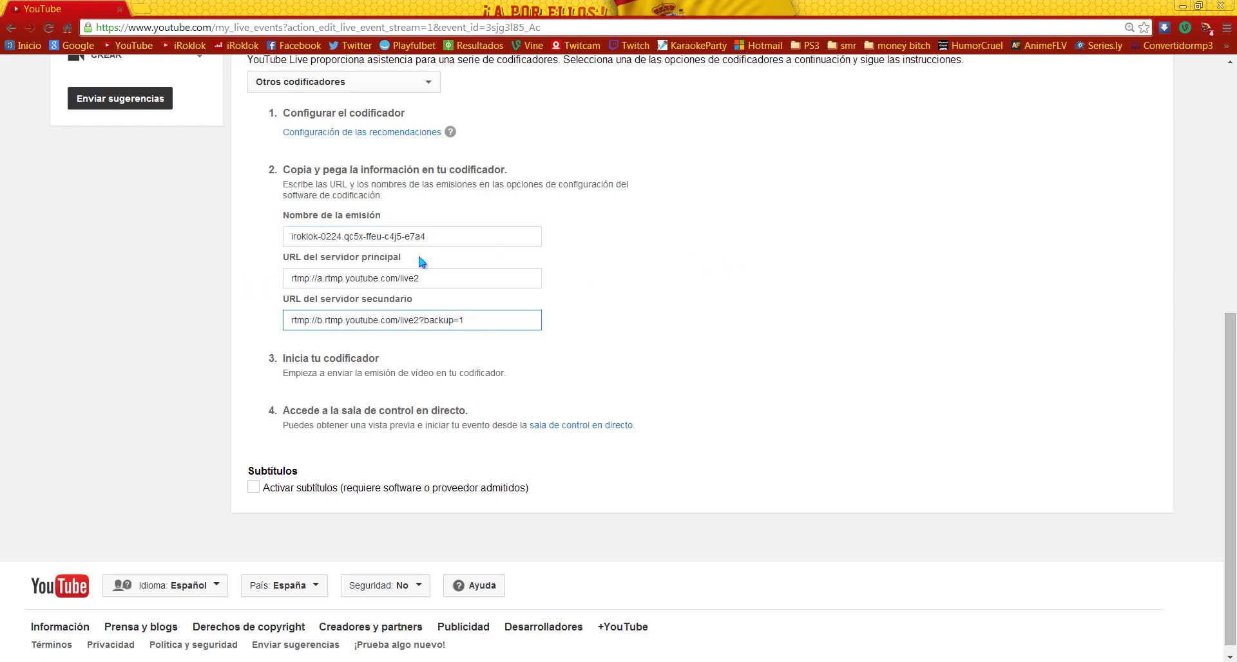
click(372, 236)
click(381, 280)
click(458, 238)
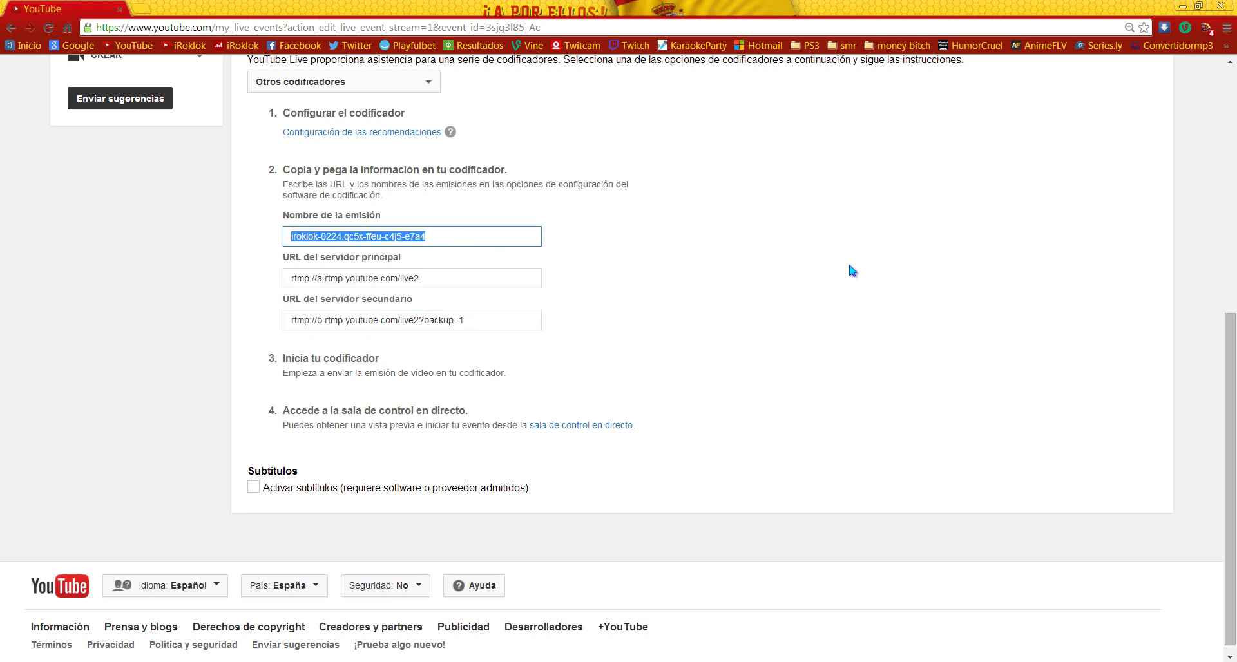
click(848, 263)
Step: Switch to XSplit Broadcaster and remove the broadcast channel adafkjabfhoagbuhfagsf
key(alt+Tab)
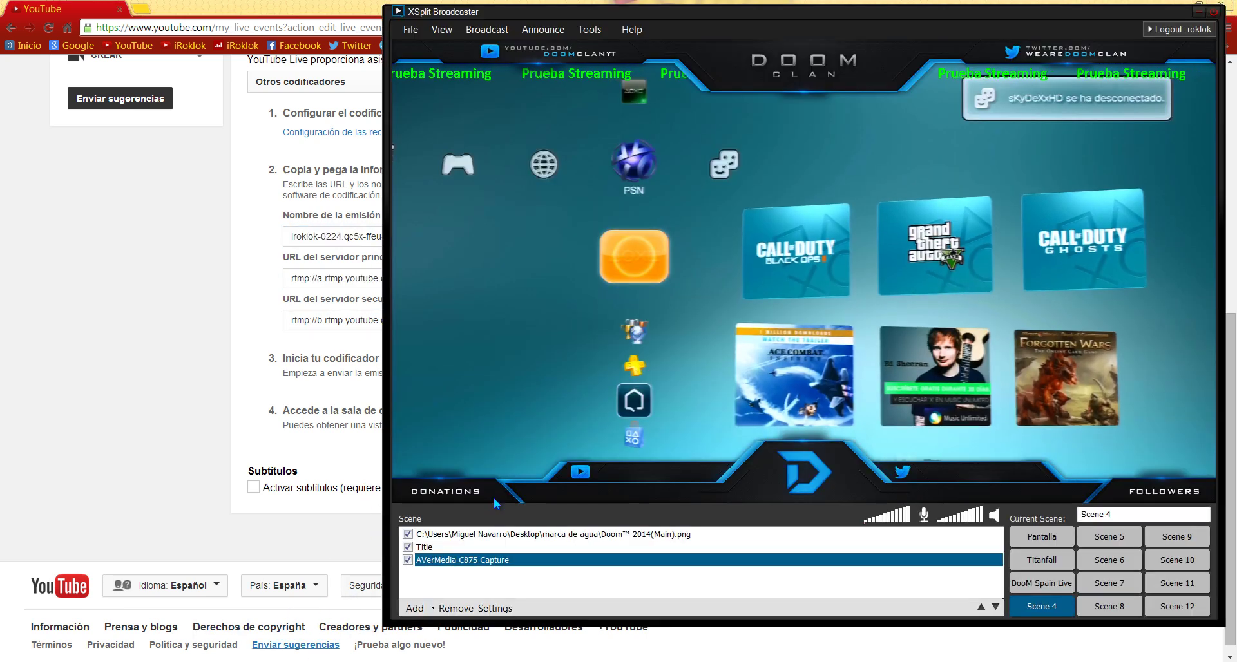
click(485, 31)
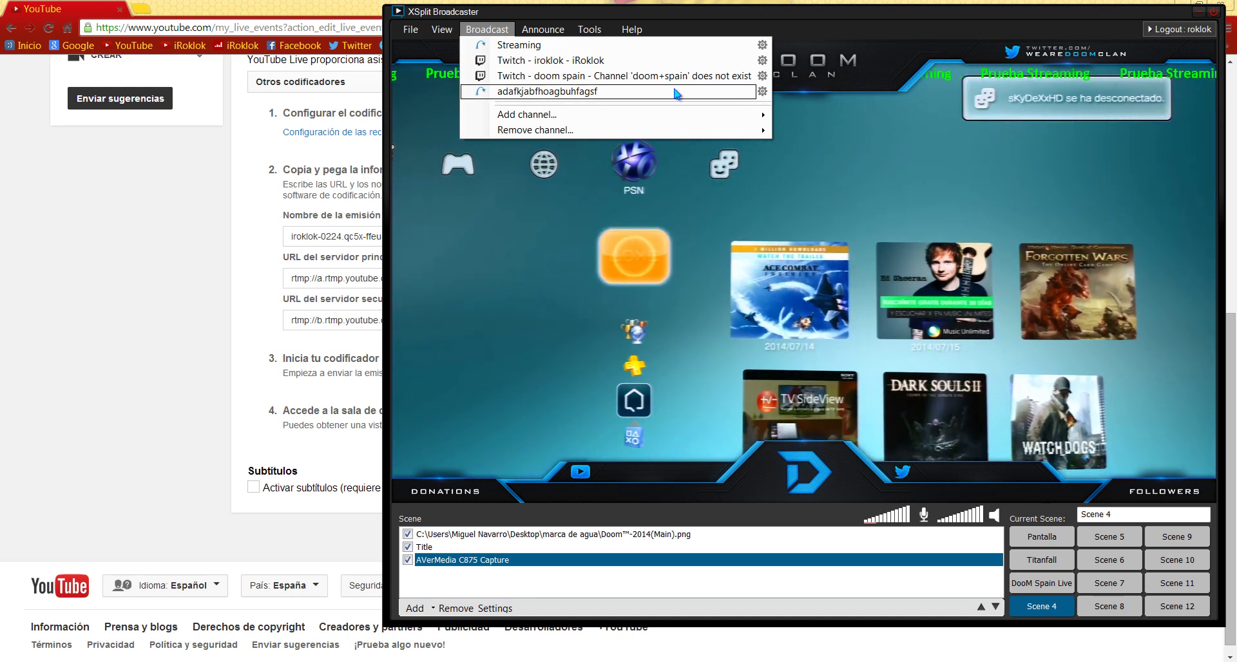
click(763, 92)
click(1019, 155)
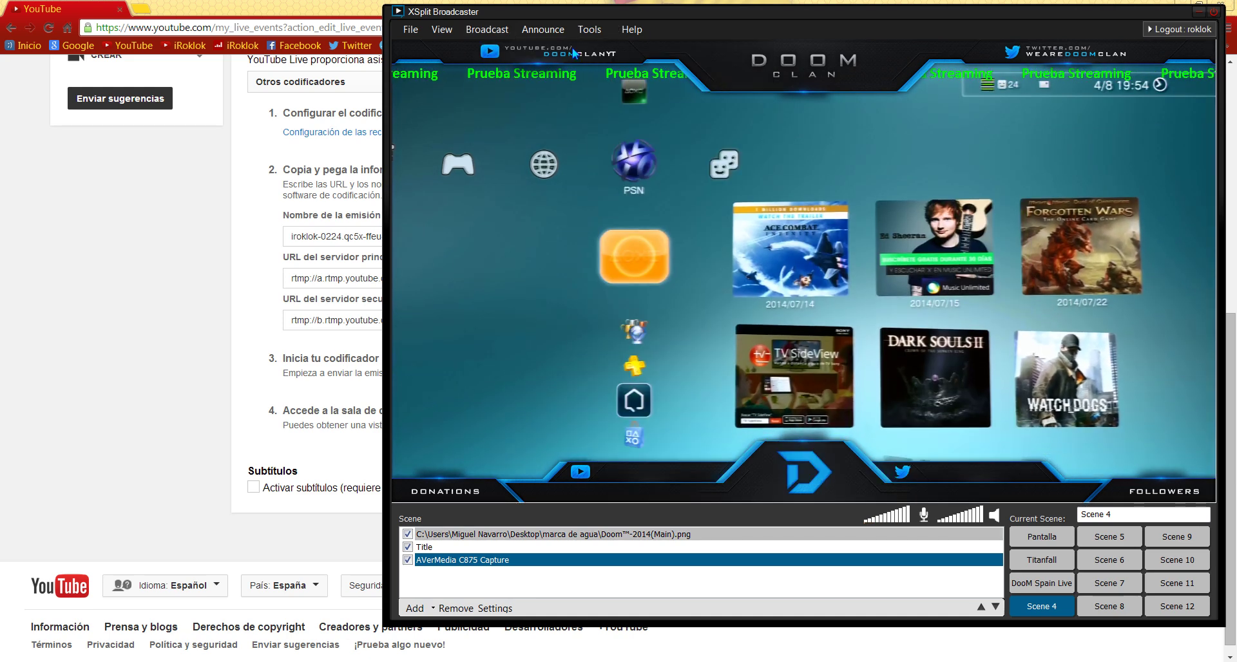
click(486, 29)
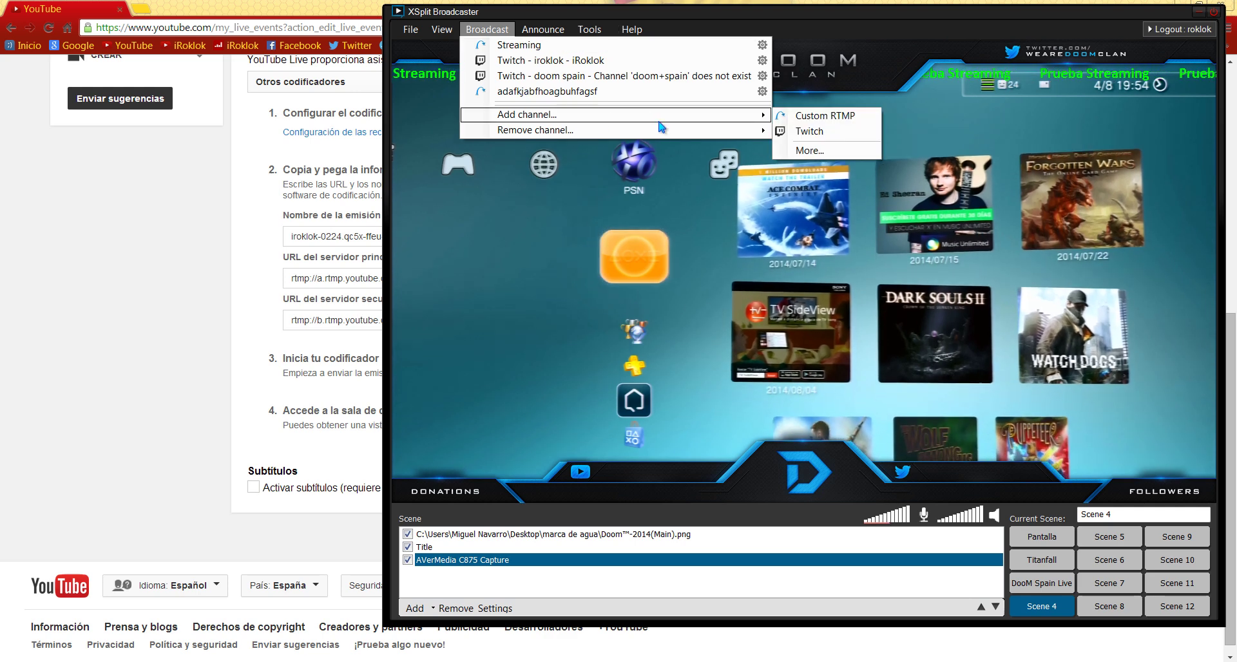
mouse_move(741, 130)
click(825, 177)
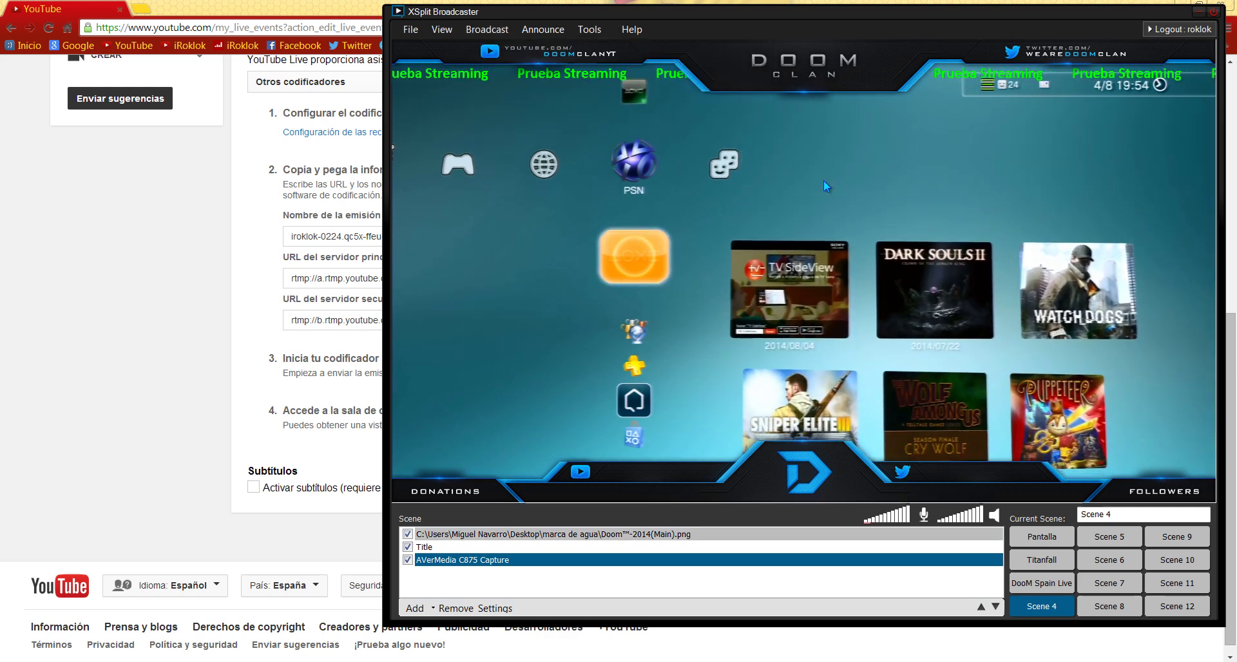
Step: Look through the Broadcast Plugin Store for the Custom RTMP plugin and its details, leaving the store afterwards unchanged
click(486, 29)
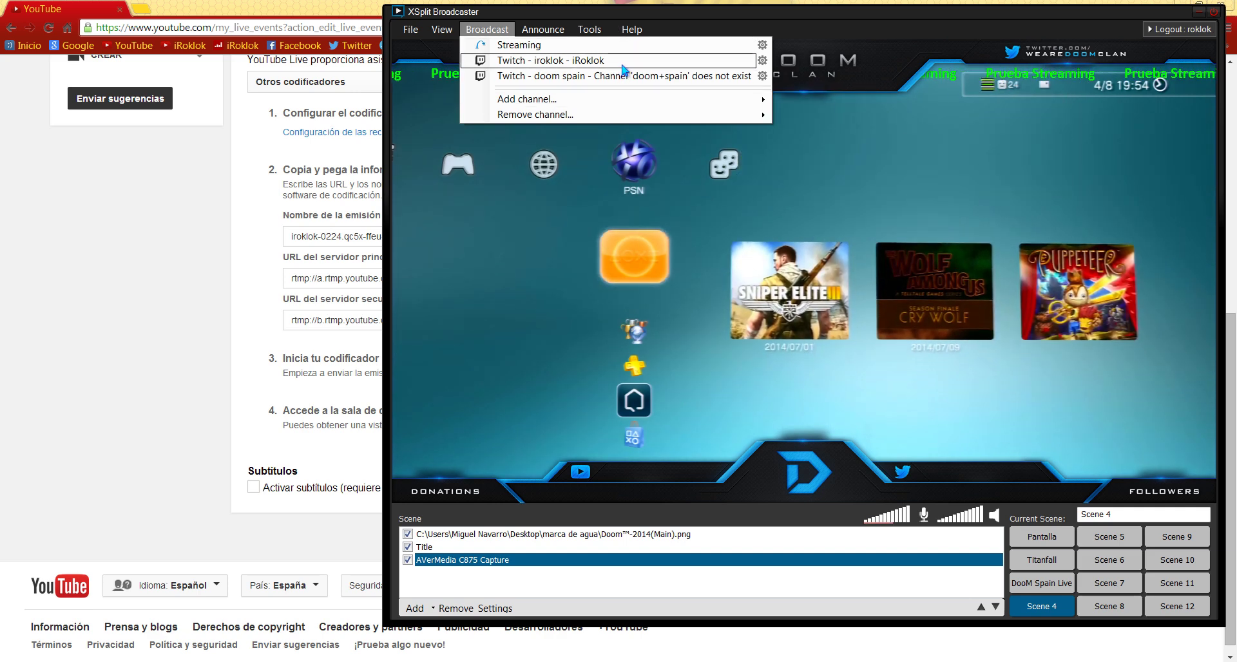
mouse_move(744, 102)
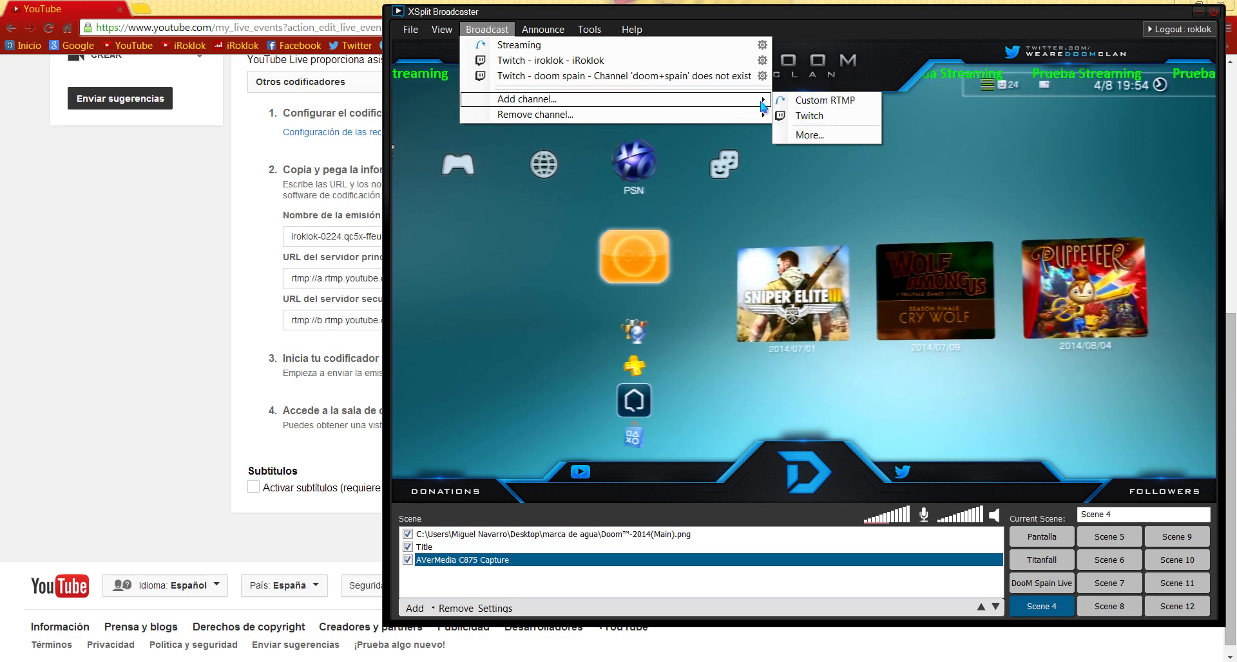
click(810, 139)
scroll(654, 358, down, 10)
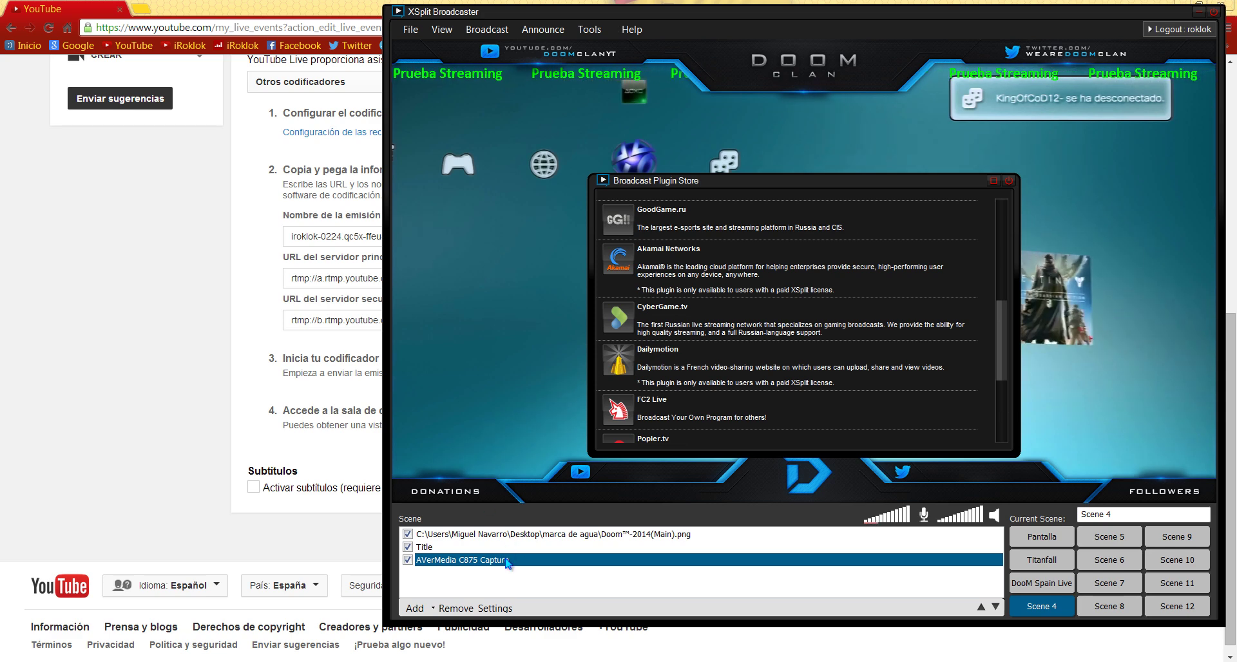
scroll(908, 299, down, 5)
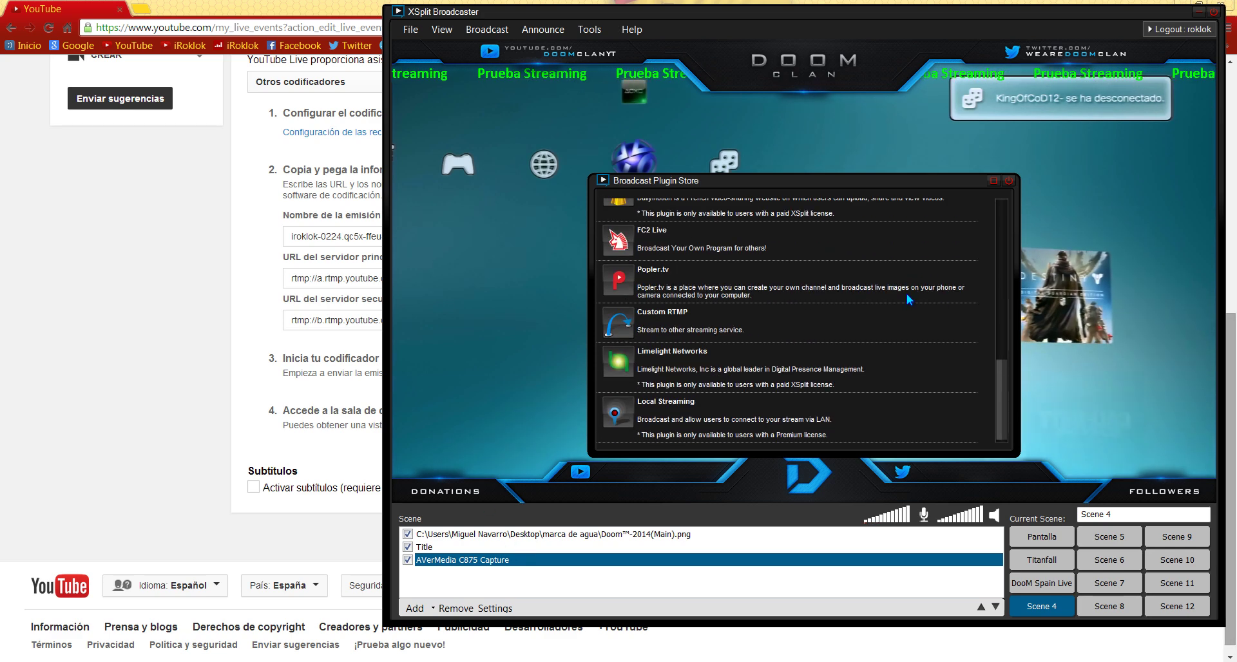
click(744, 328)
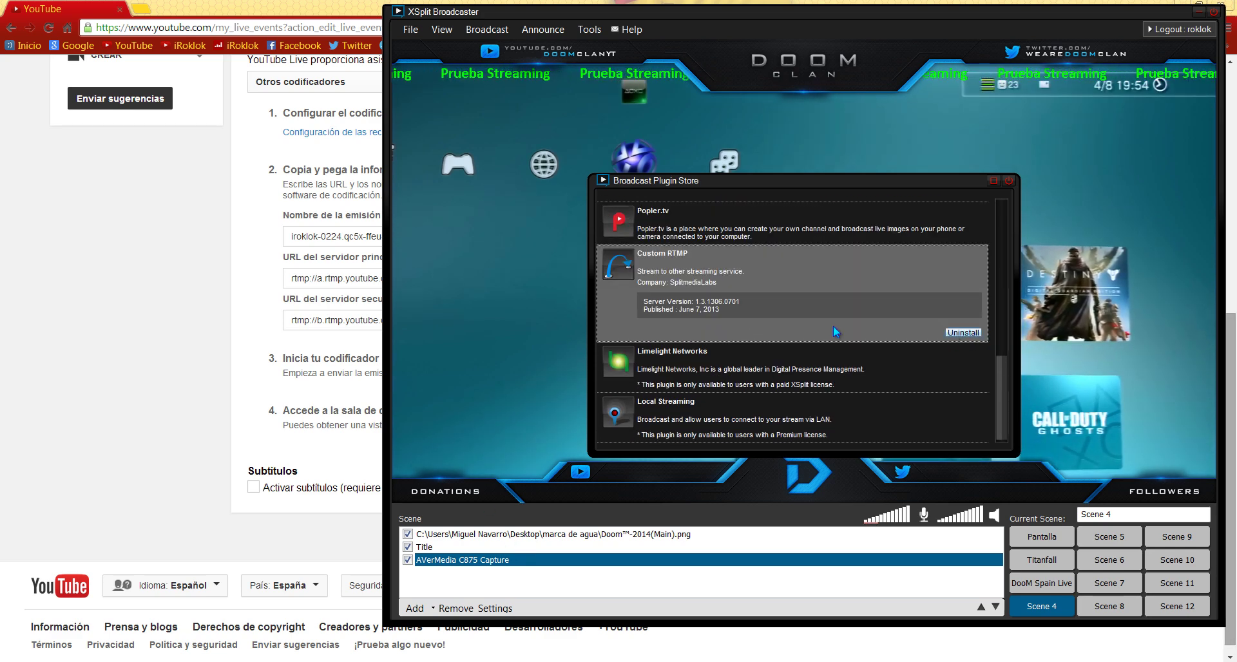
scroll(965, 339, up, 2)
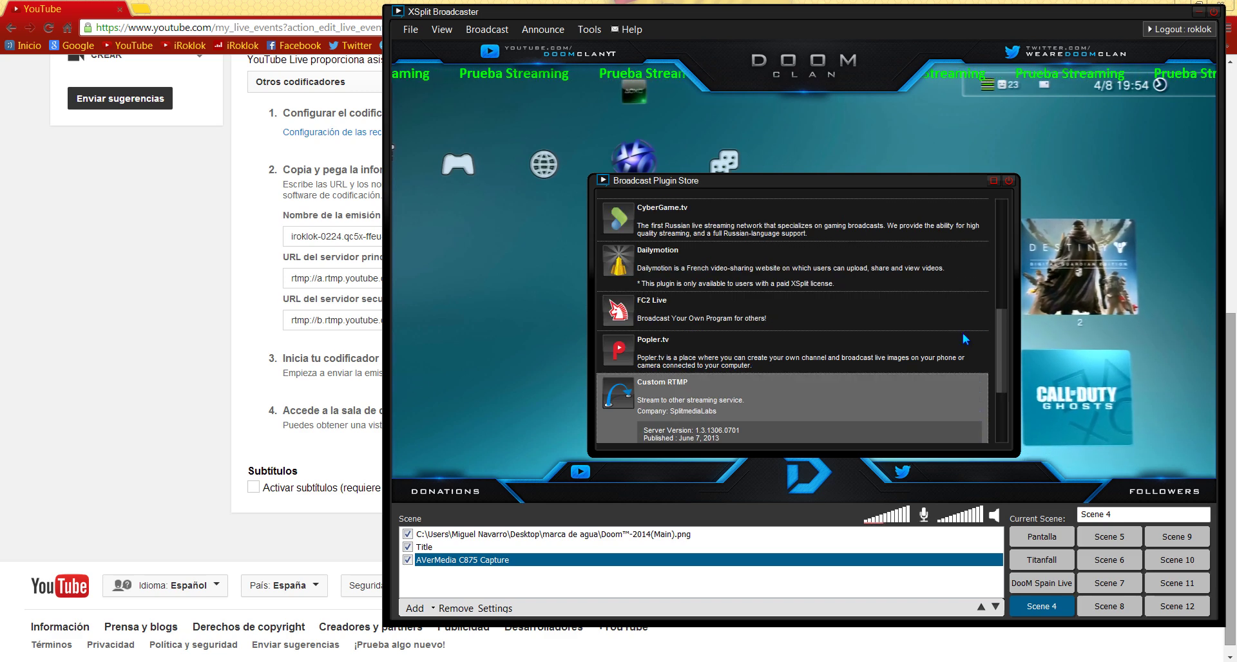
scroll(965, 340, up, 5)
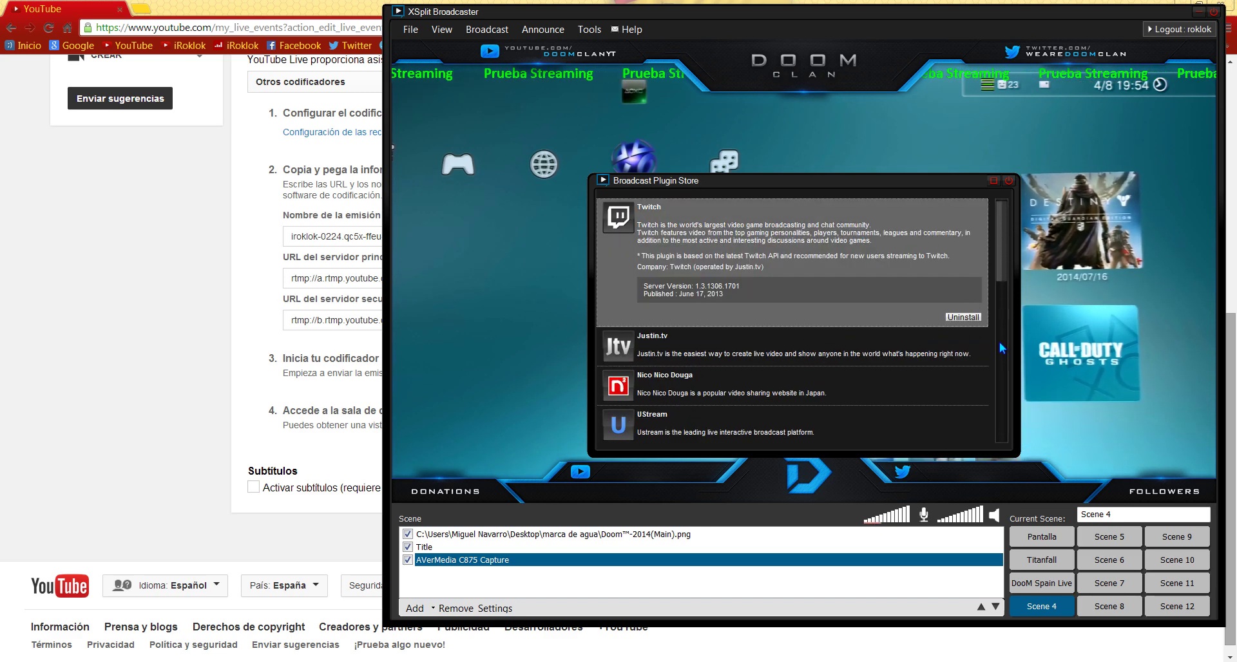
click(1009, 180)
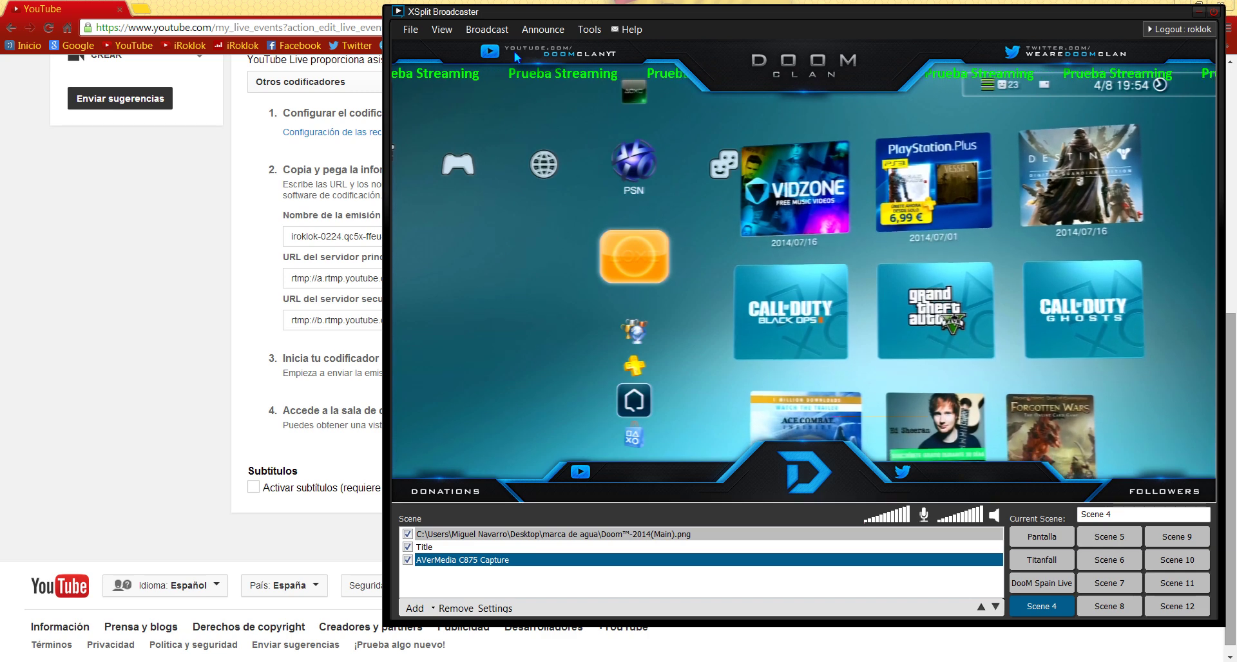
Step: Start a new Custom RTMP channel and name it "YouTube Prueba sdf dasgda"
click(474, 32)
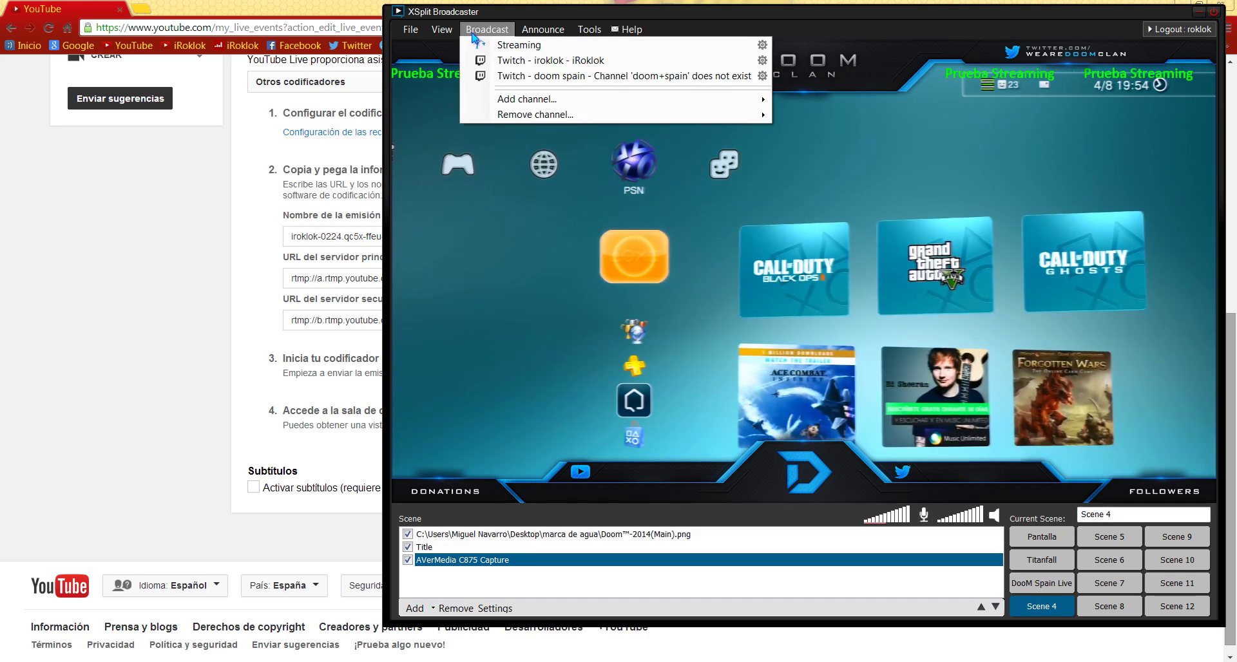
mouse_move(709, 99)
click(799, 100)
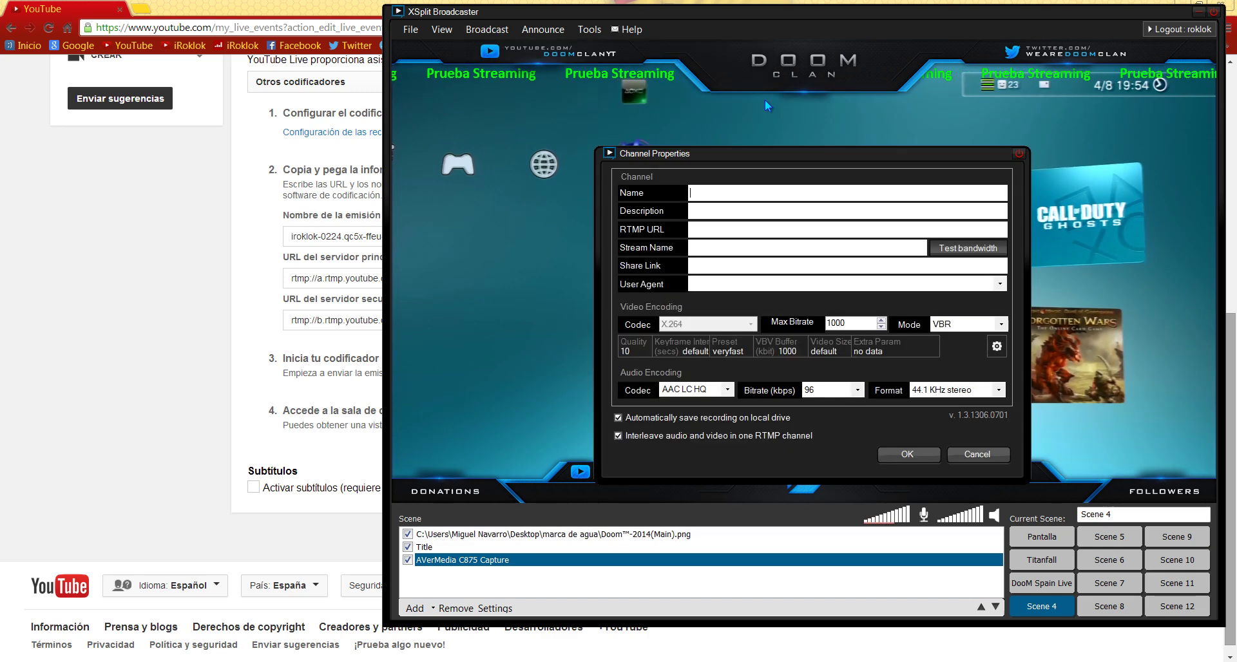
drag(768, 155, 771, 136)
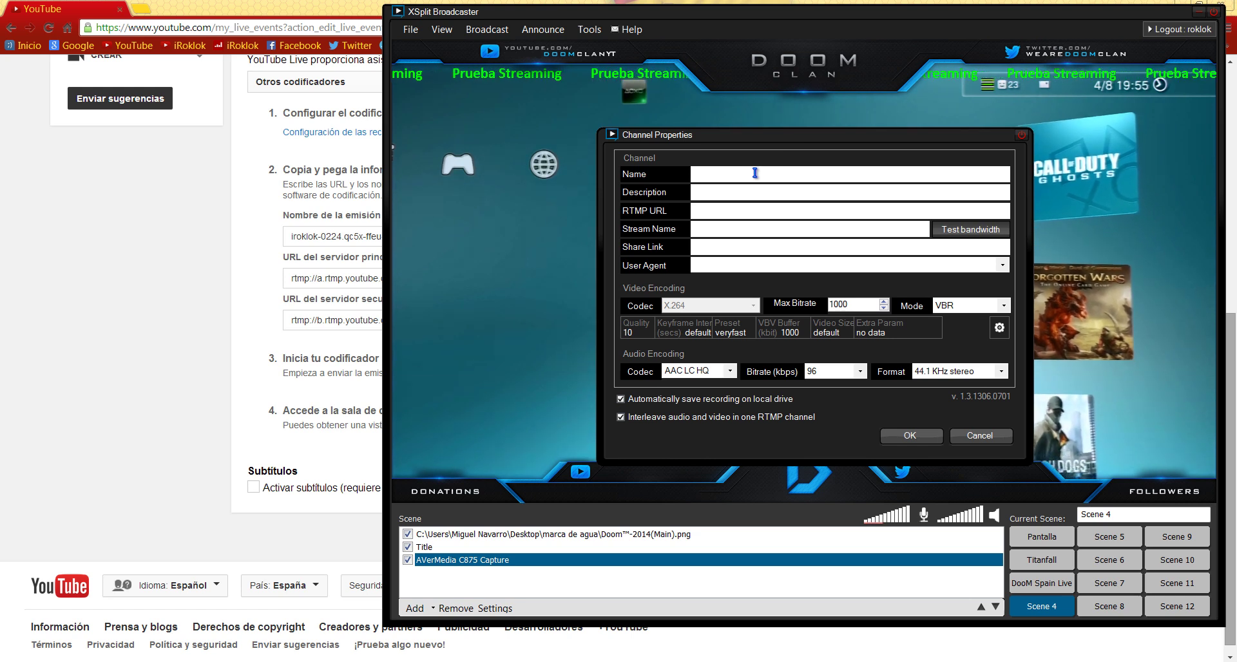
text(You)
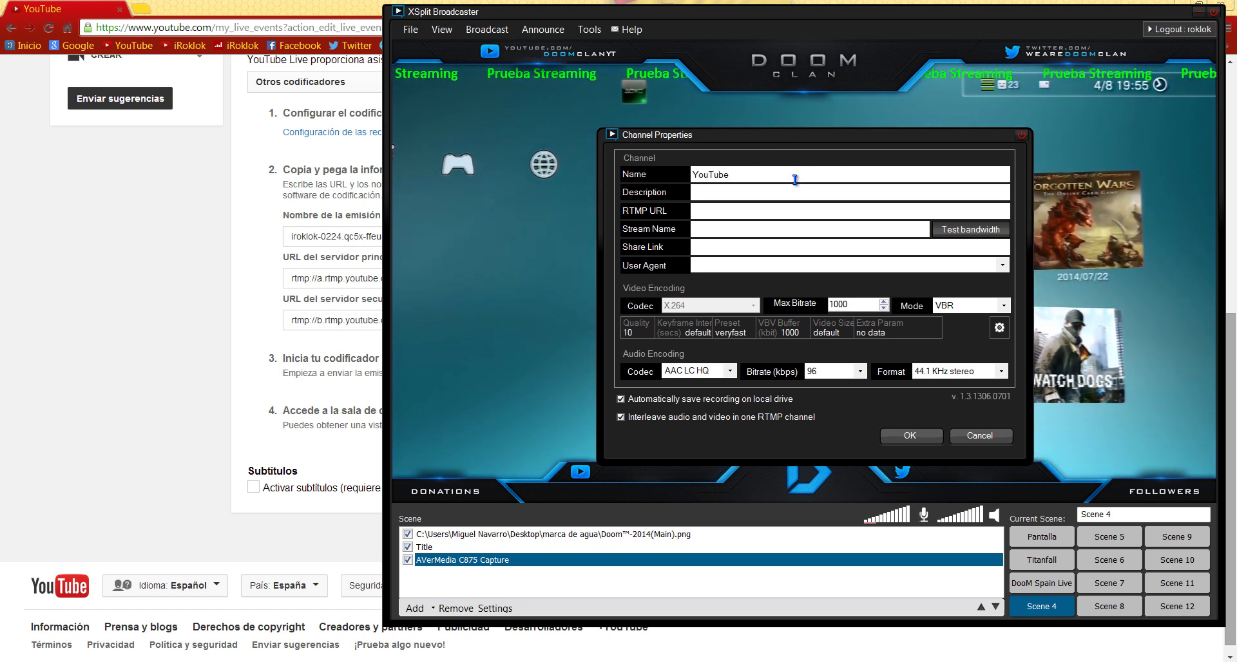
text(Tube Prueba)
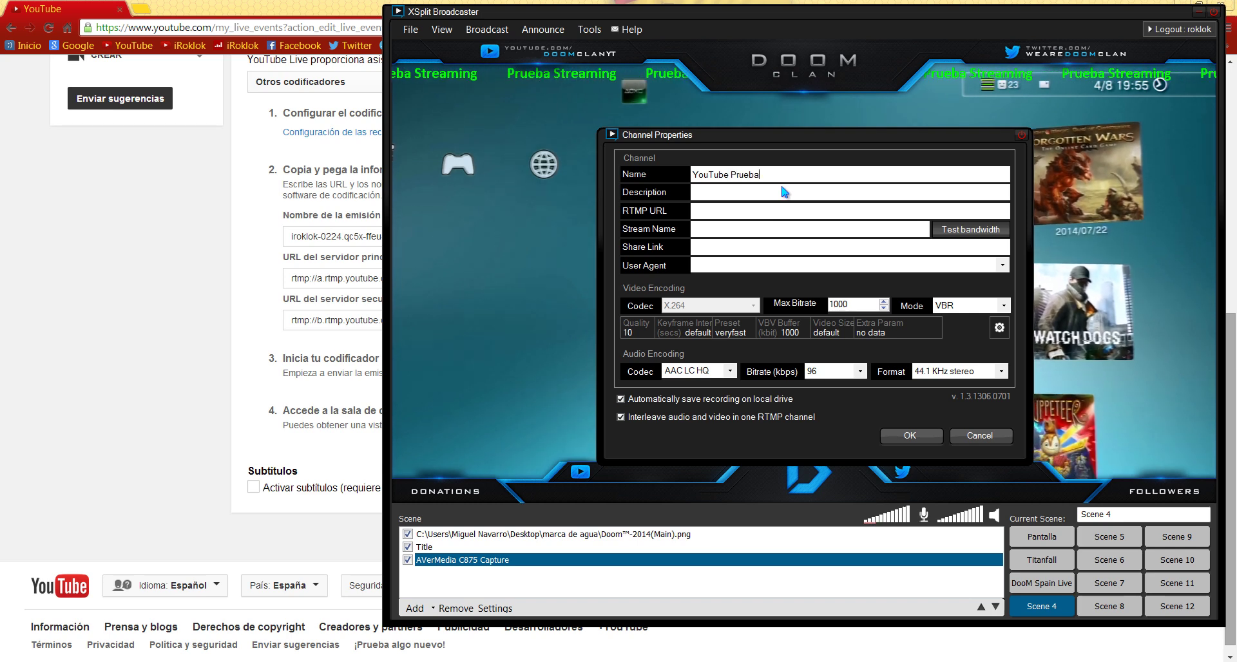
text( sdf dasgda)
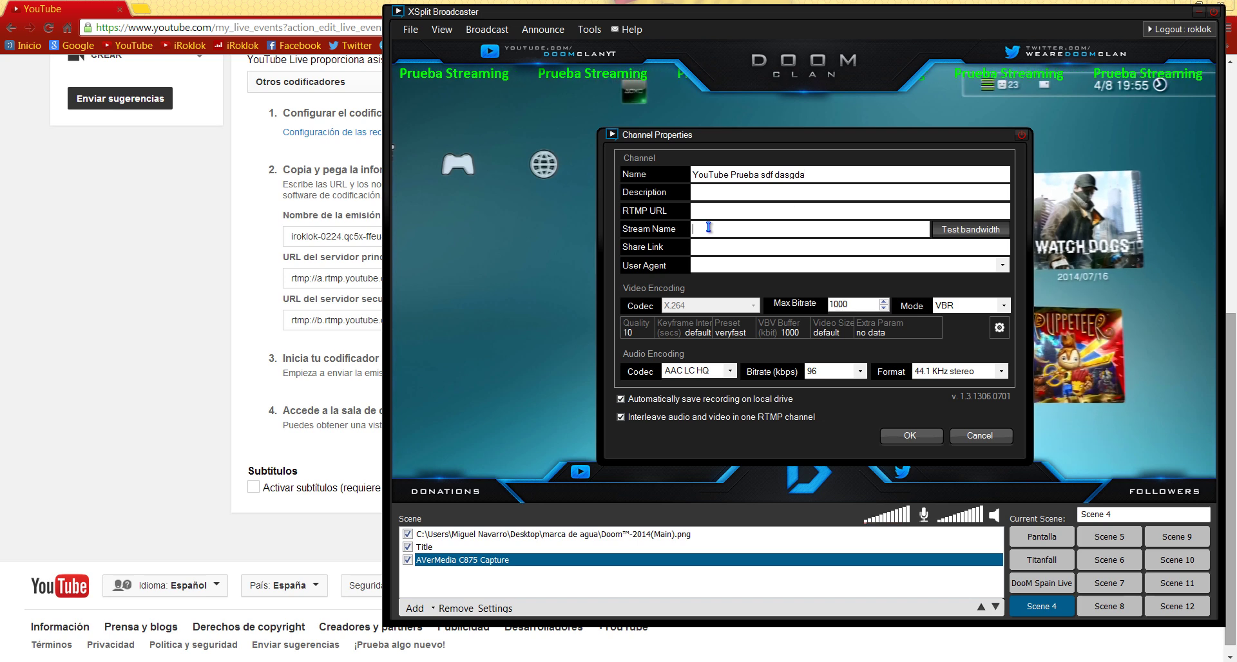
Step: Copy the event's stream key and primary server URL rtmp://a.rtmp.youtube.com/live2 from YouTube into the XSplit channel's Stream Name and RTMP URL
click(333, 237)
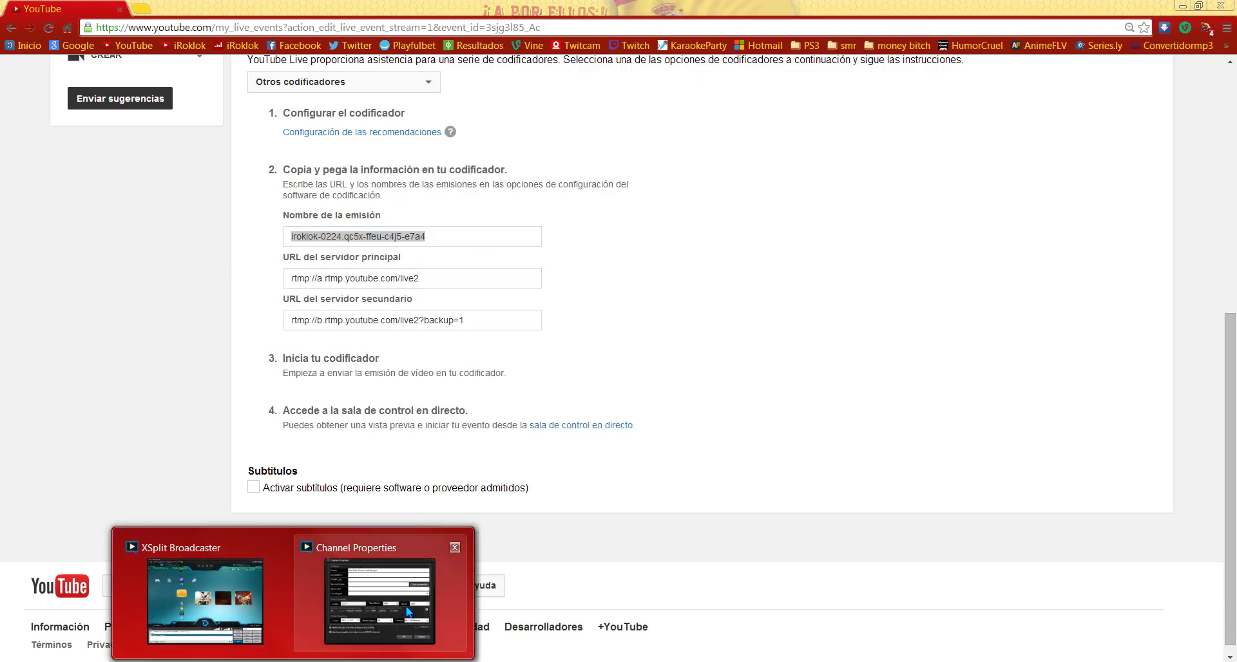
click(396, 586)
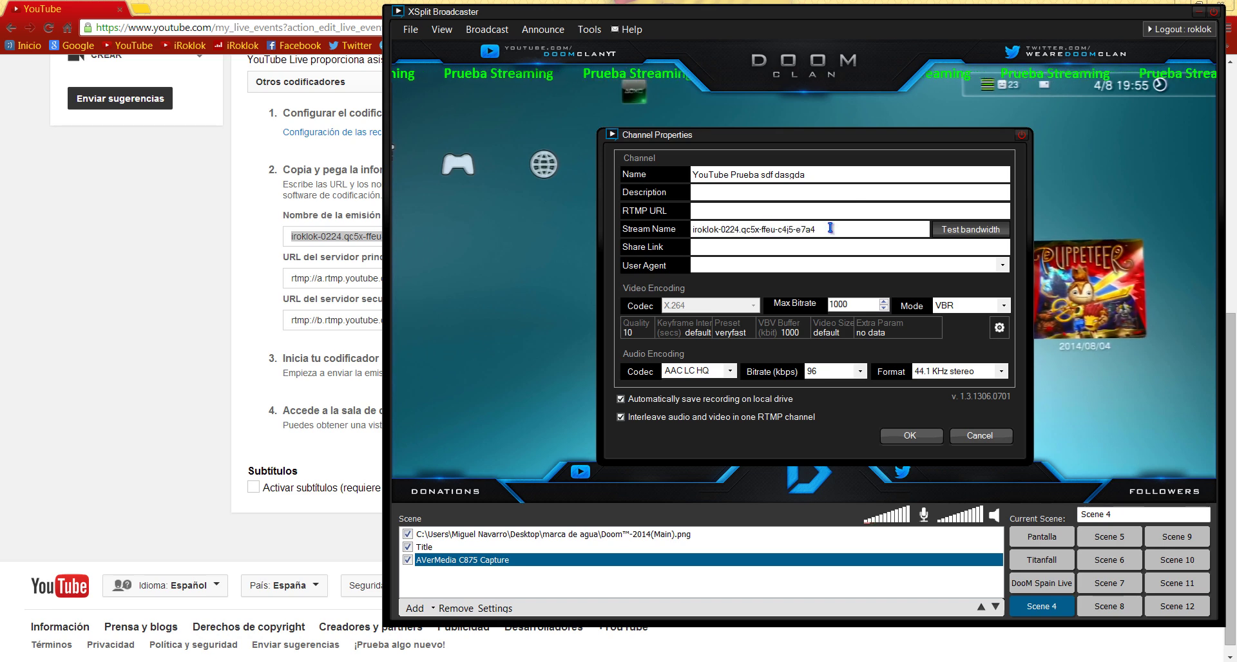
click(325, 282)
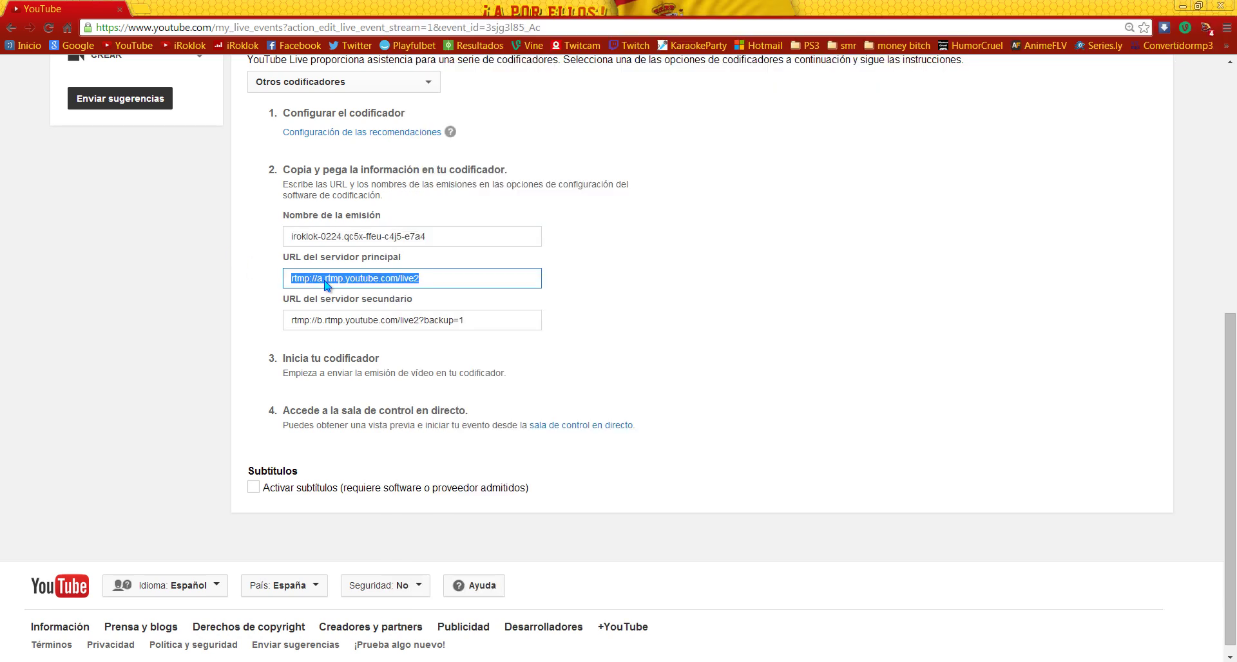
click(336, 321)
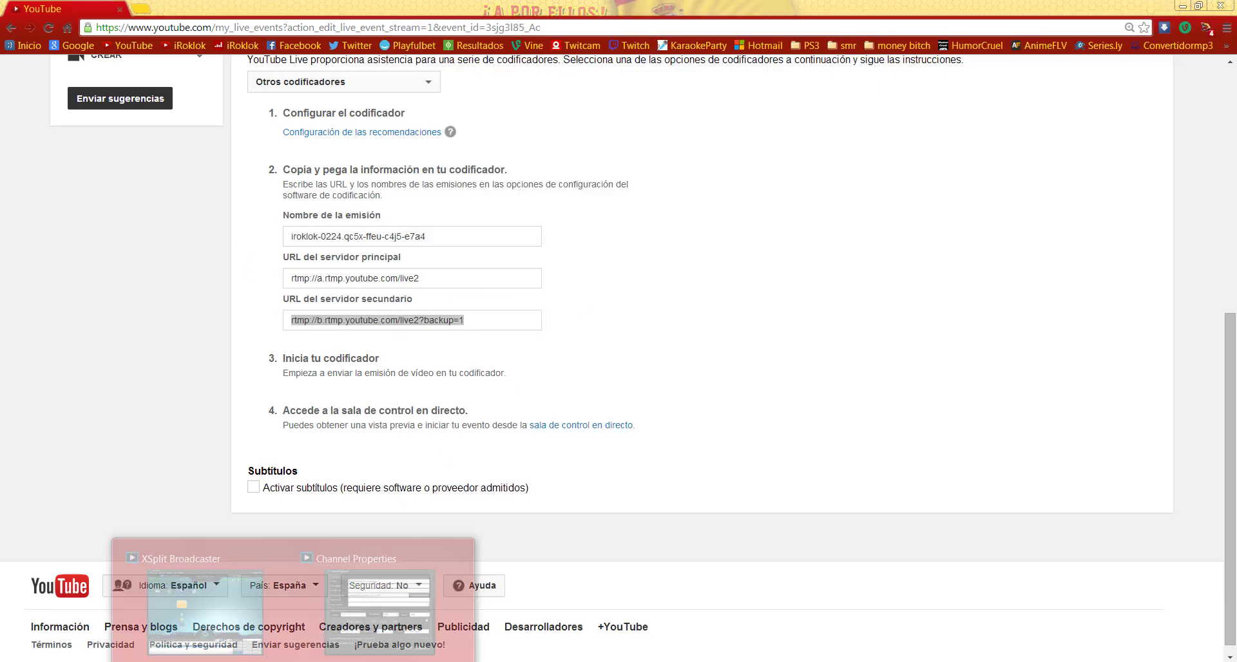
click(397, 587)
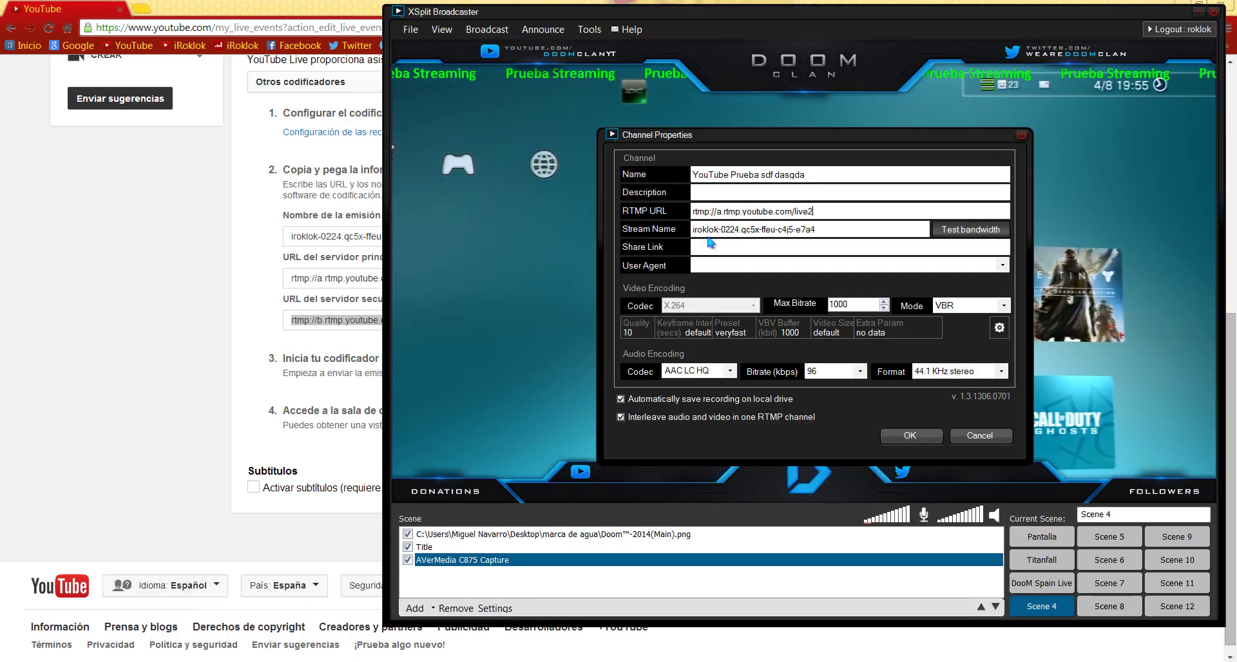
click(863, 230)
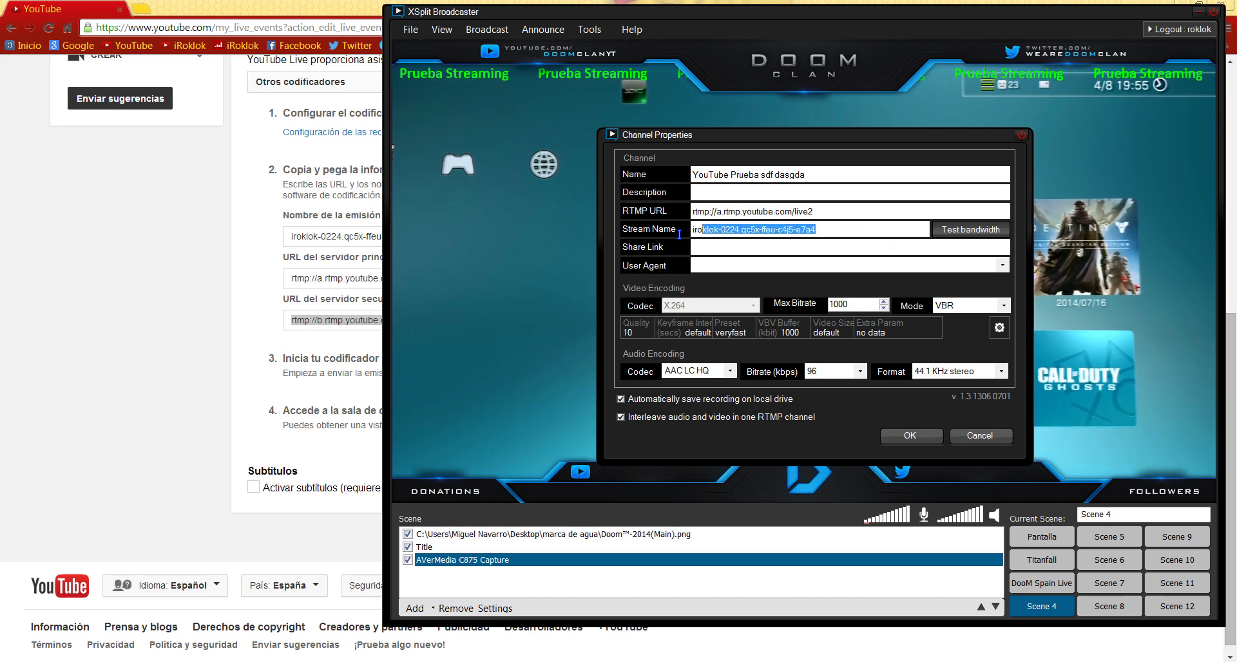
drag(818, 230, 628, 230)
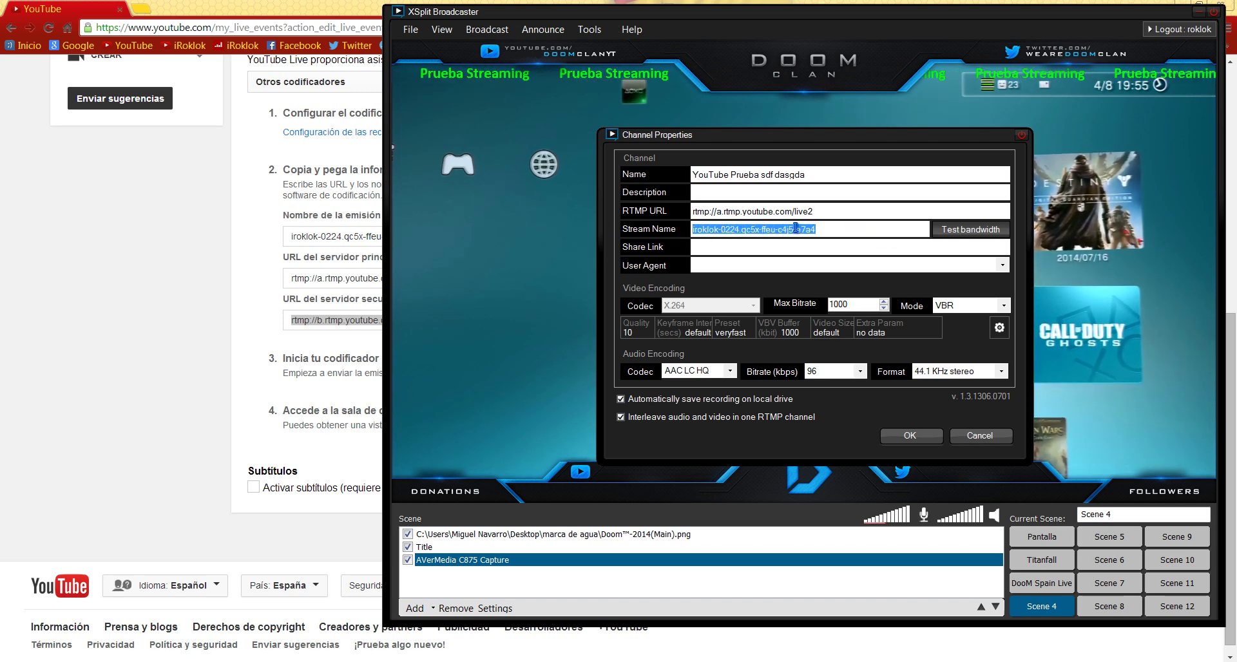
click(832, 226)
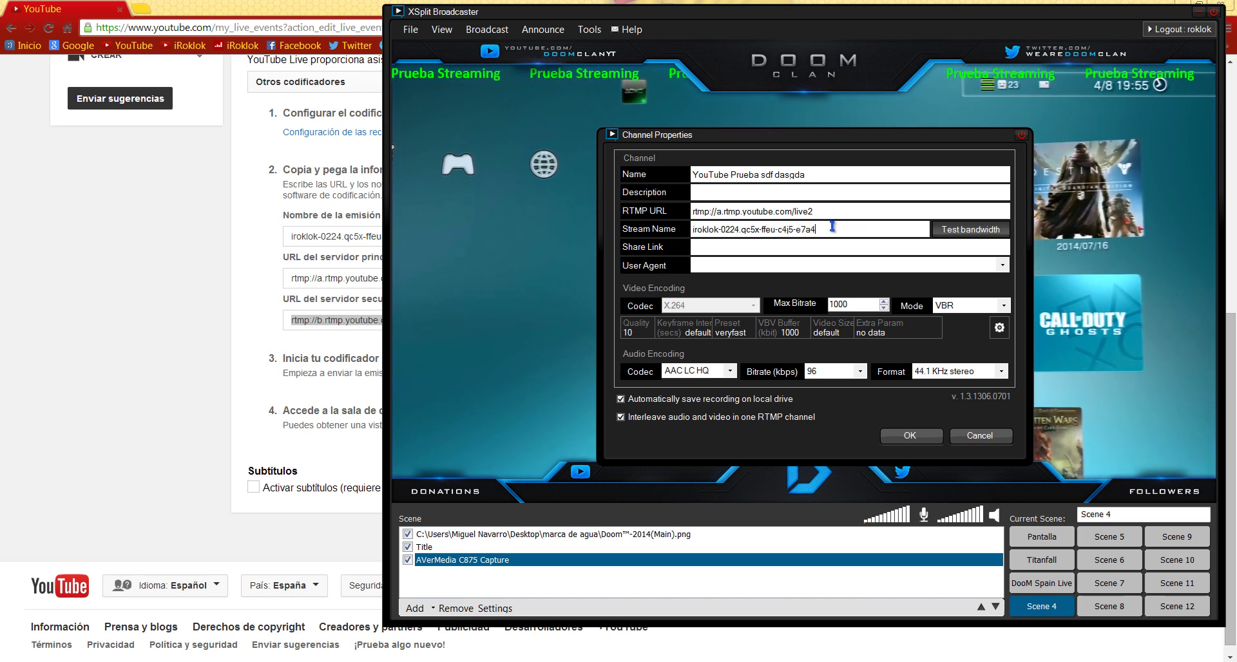
click(327, 237)
mouse_move(331, 661)
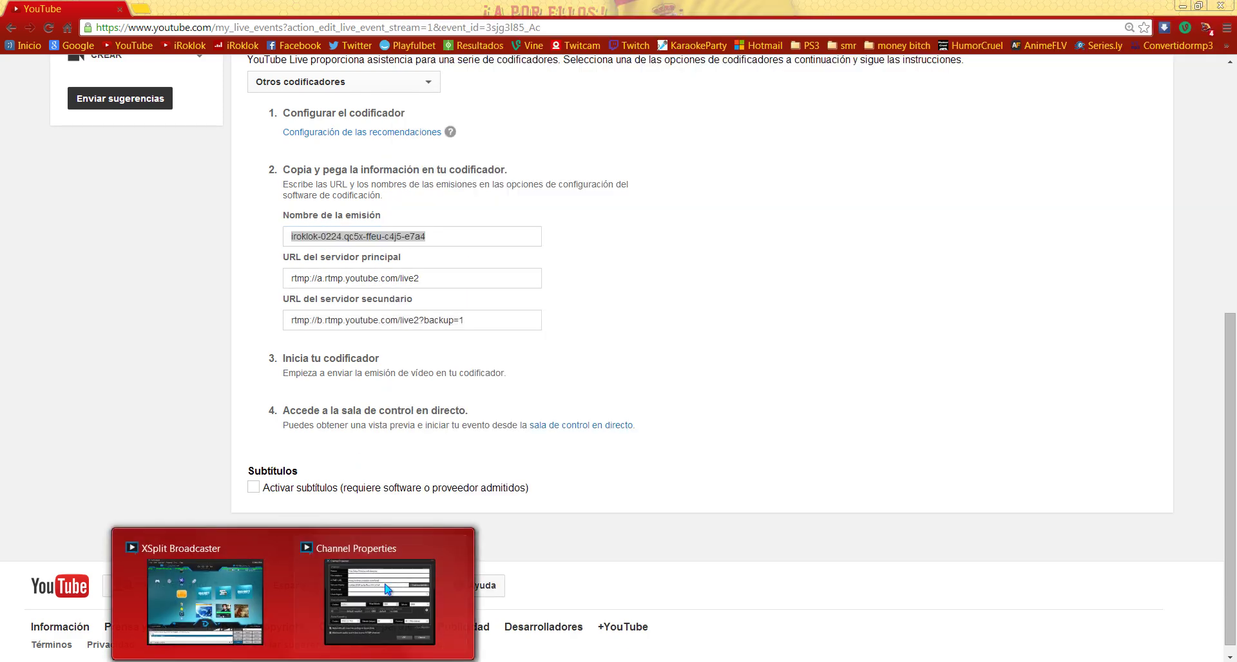
click(386, 592)
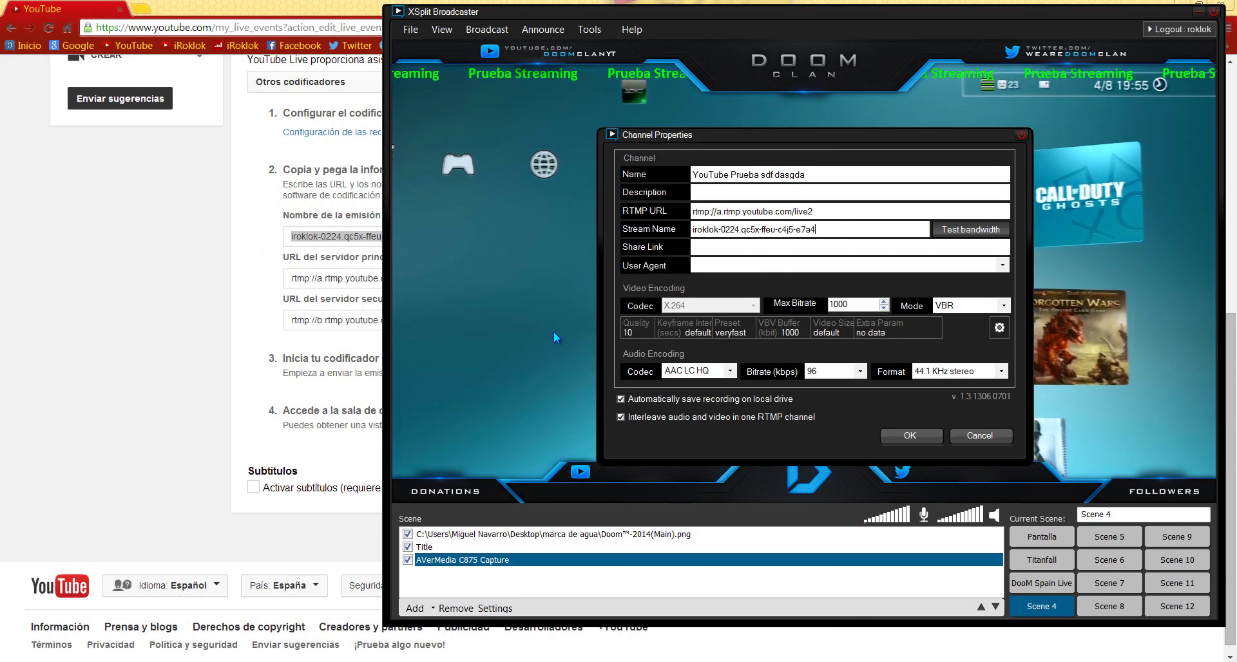
Step: Set the channel's video encoding to quality 10, encoder preset faster, VBV buffer 3000 kbit and max bitrate 3000
click(999, 327)
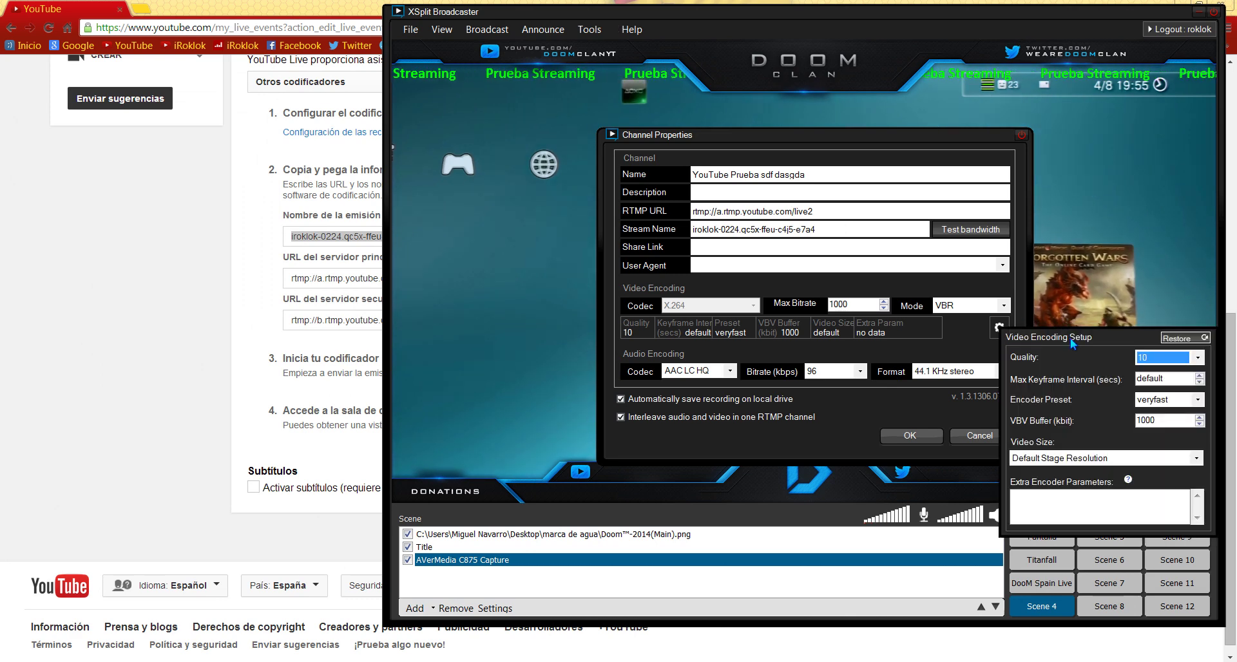
drag(1073, 343, 813, 214)
click(923, 227)
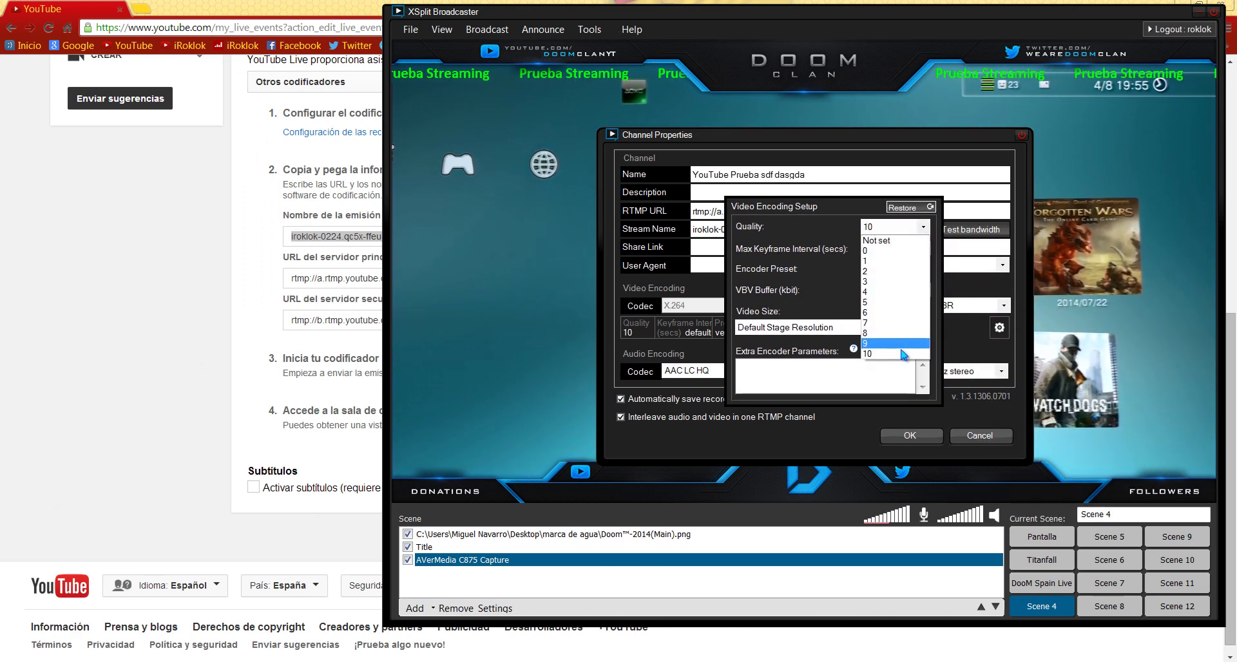
click(910, 296)
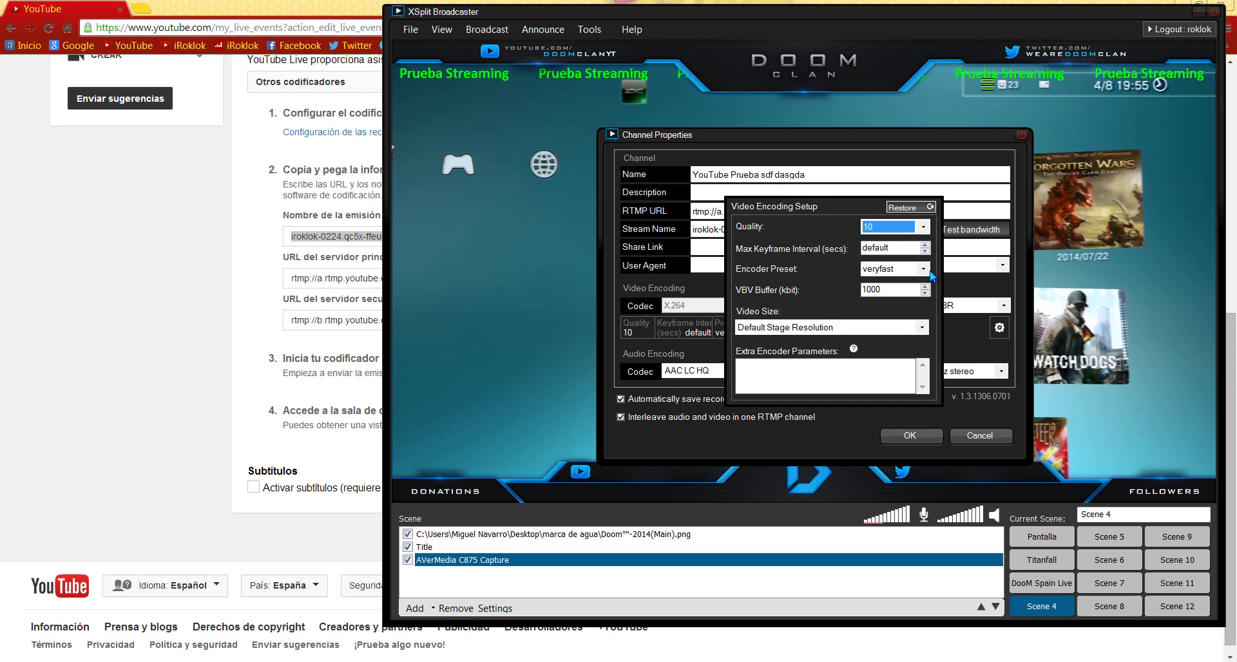
click(924, 270)
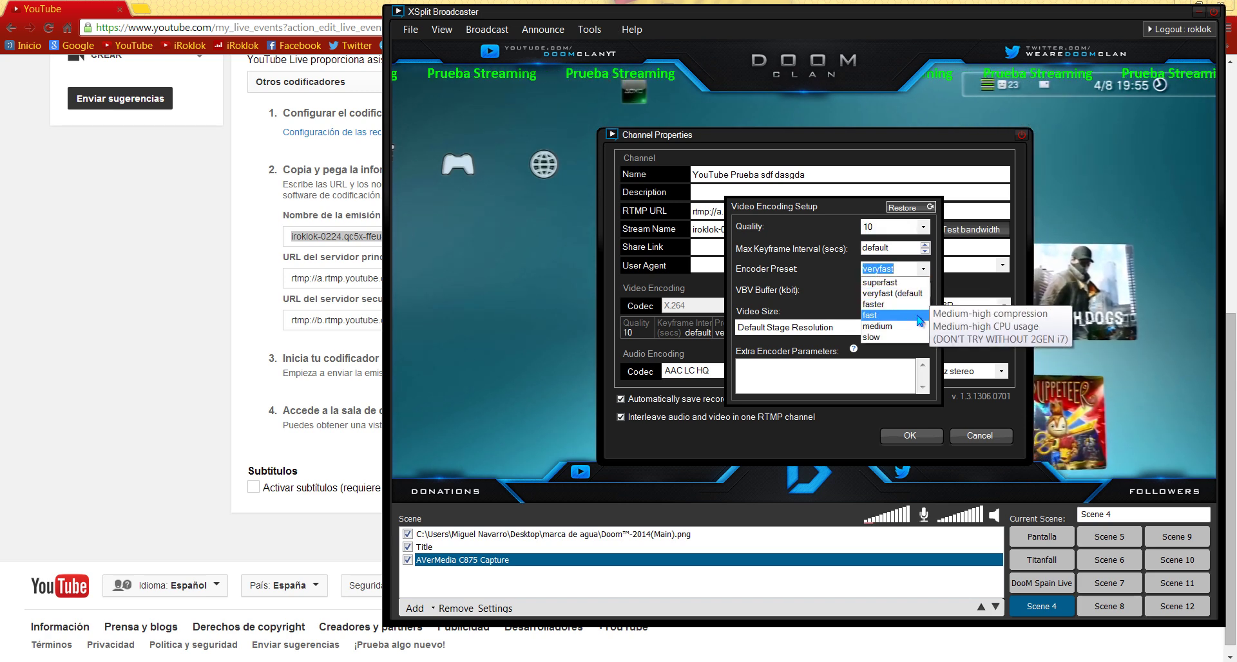
click(886, 305)
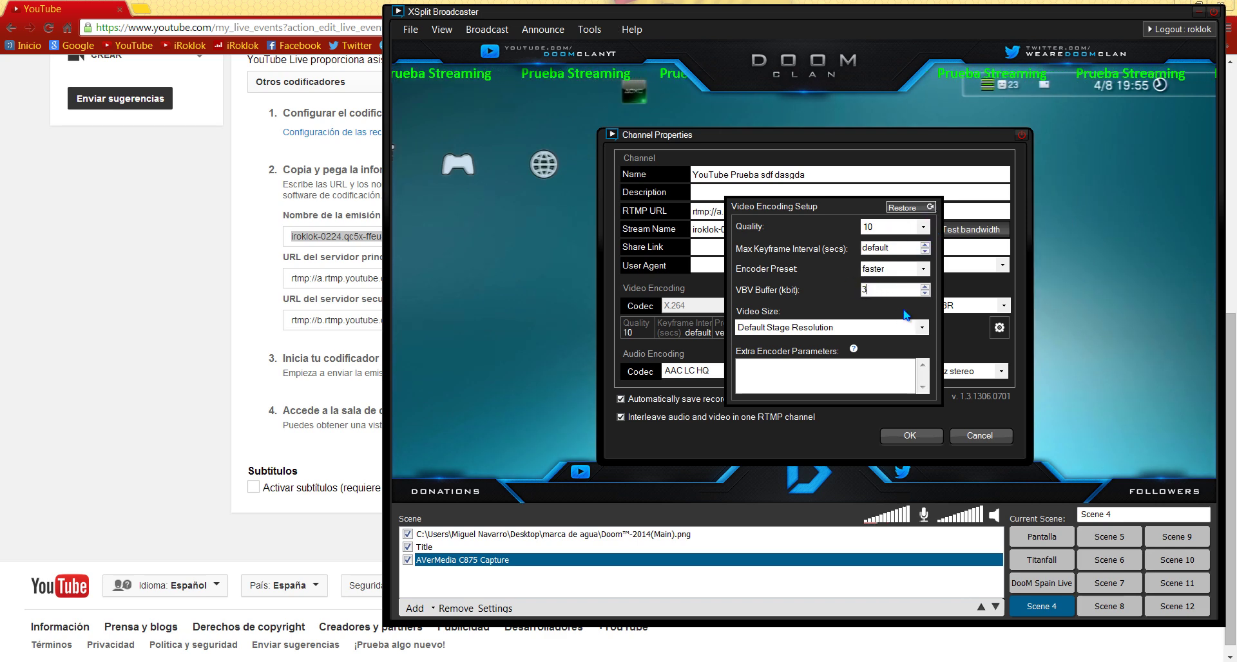
click(976, 356)
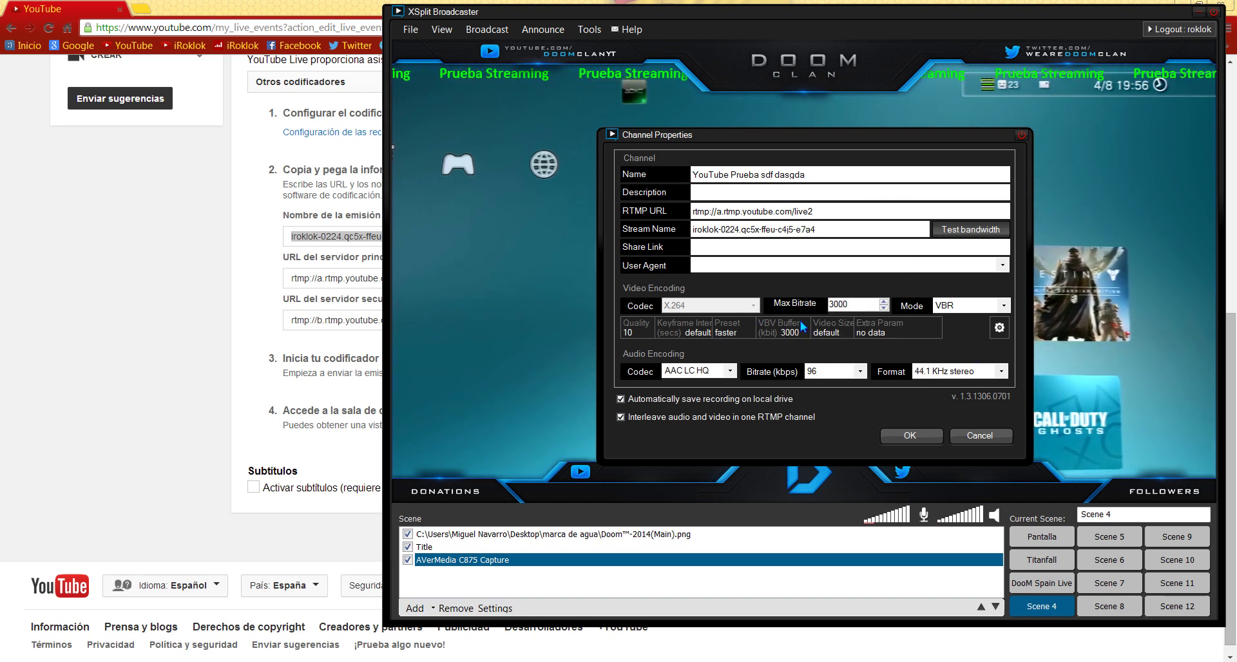
Step: Choose AAC LC HQ as the channel's audio codec and save the channel properties
click(726, 373)
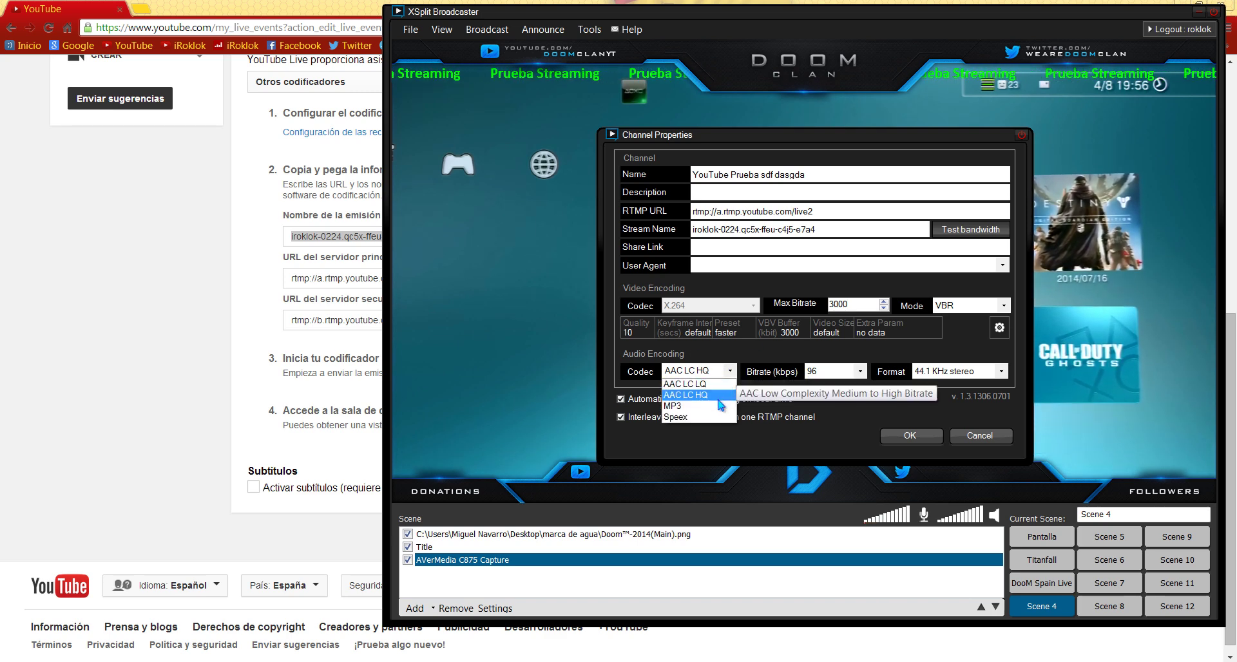
click(719, 396)
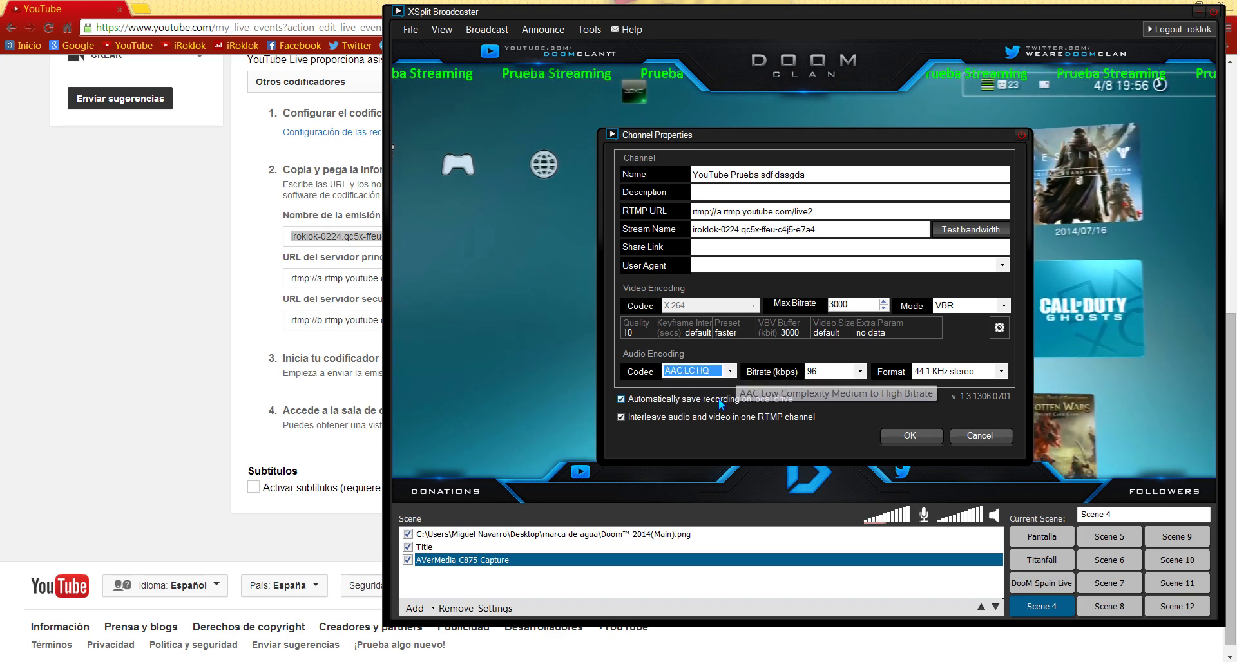
click(910, 435)
Step: Start broadcasting to the YouTube Prueba sdf dasgda channel, and switch to YouTube to open the event's live control room
click(485, 29)
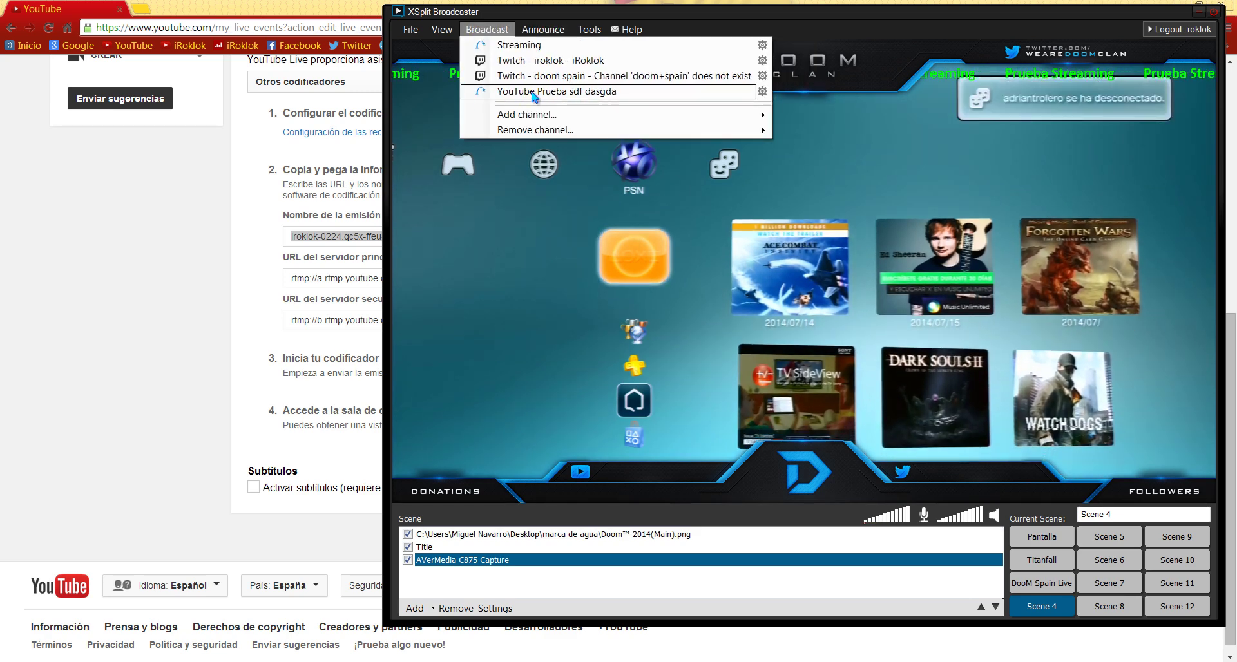
click(607, 92)
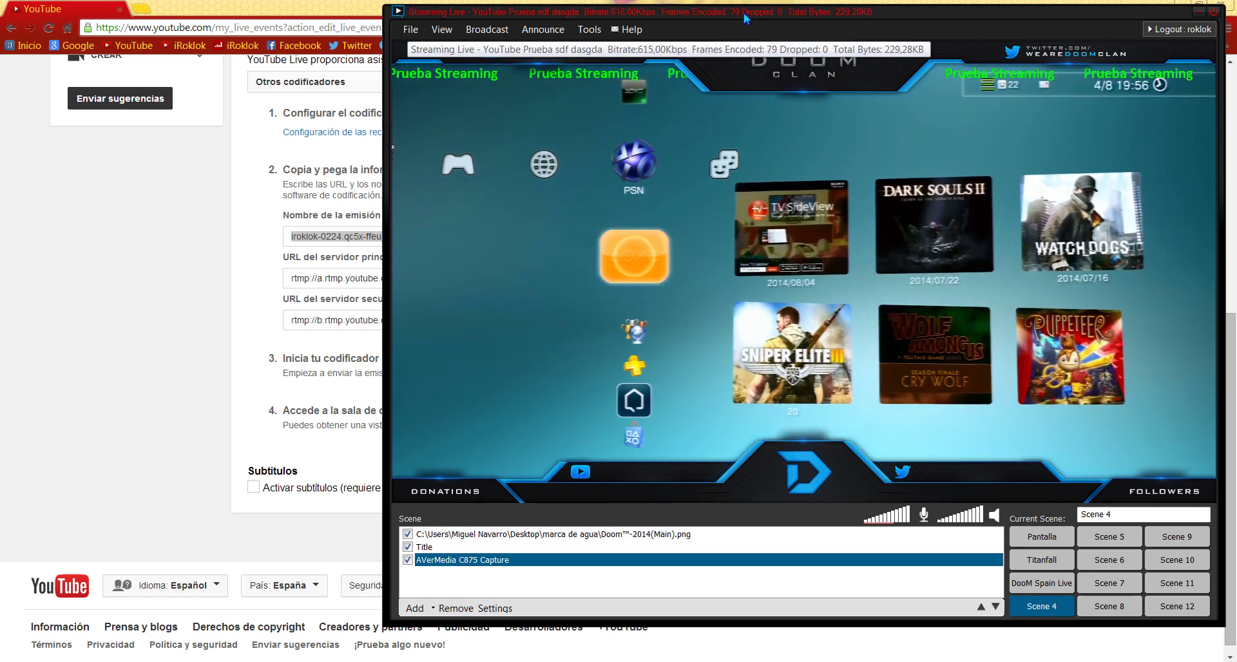
click(186, 174)
scroll(612, 236, up, 7)
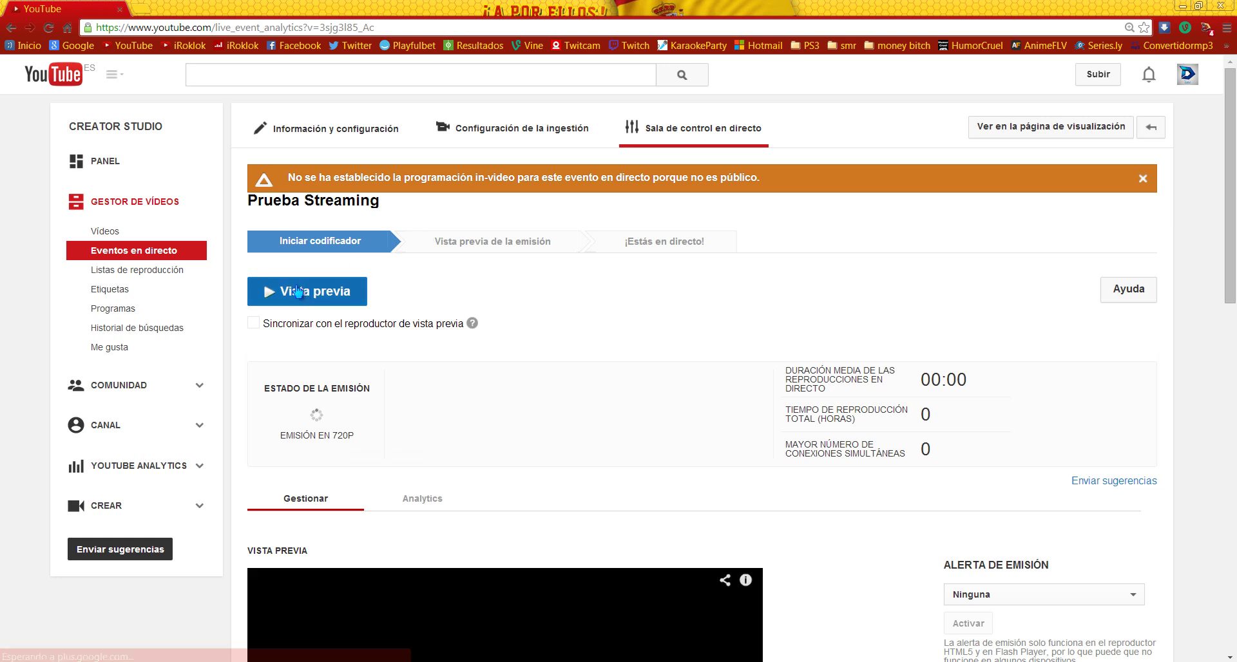
Step: Dismiss the in-video programming notice and start the preview of the Prueba Streaming event, accepting the confirmation
drag(577, 177, 839, 175)
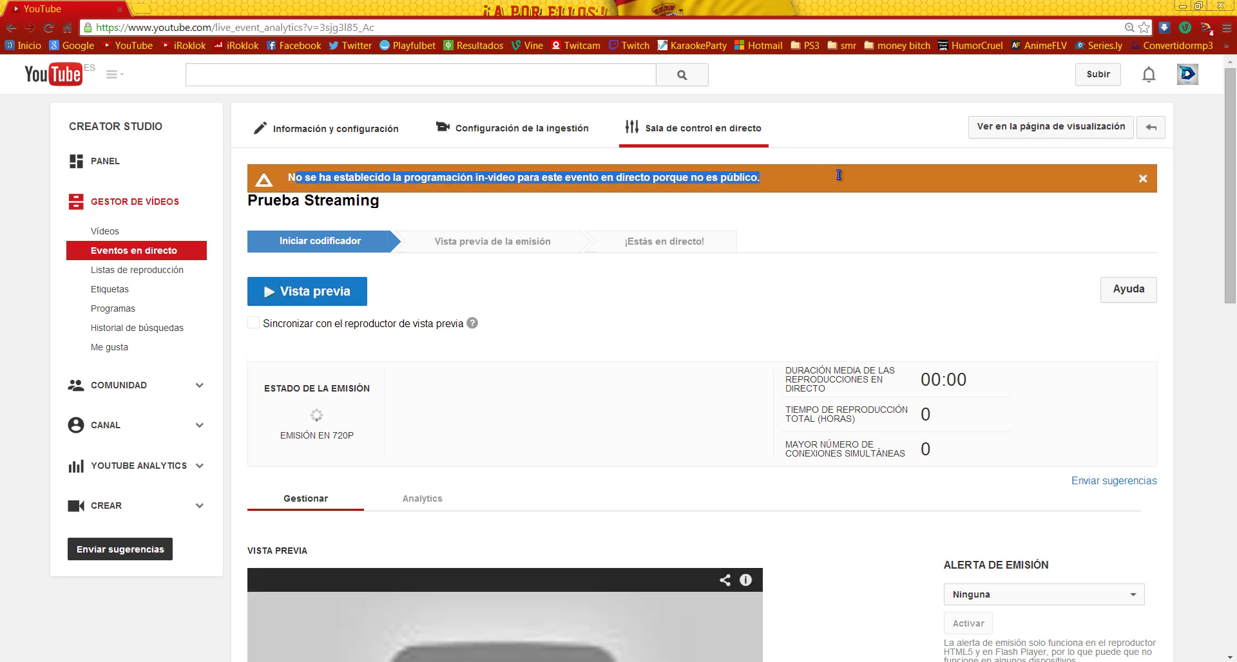
click(1138, 180)
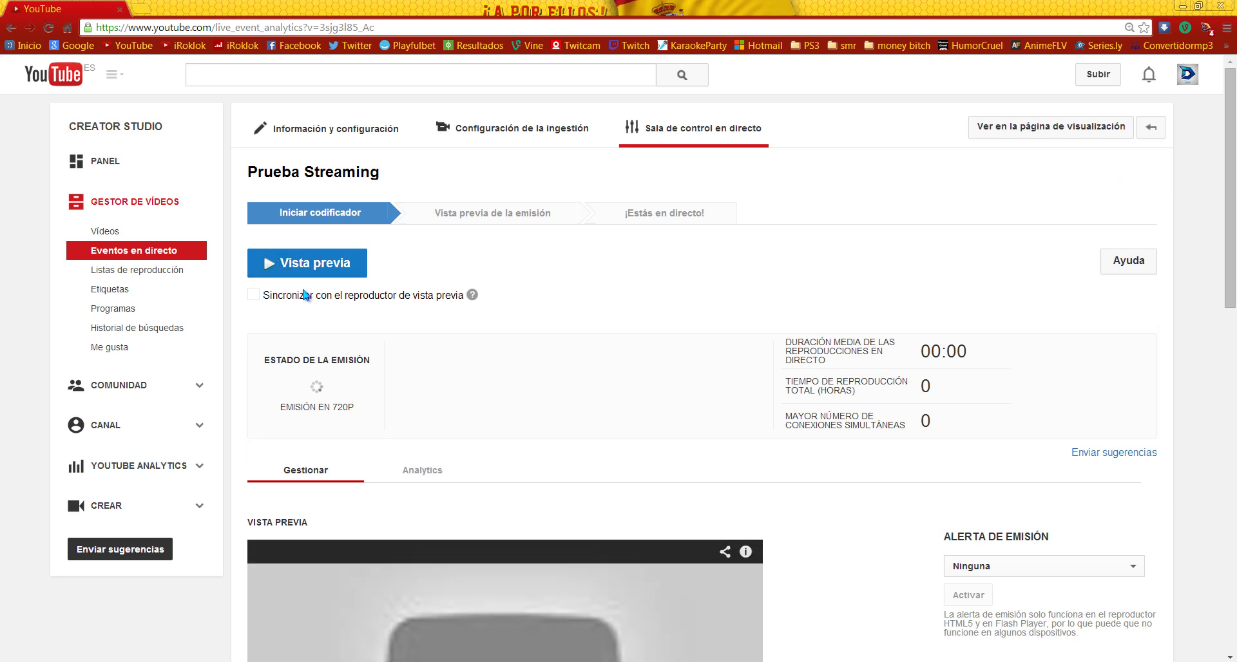
click(329, 261)
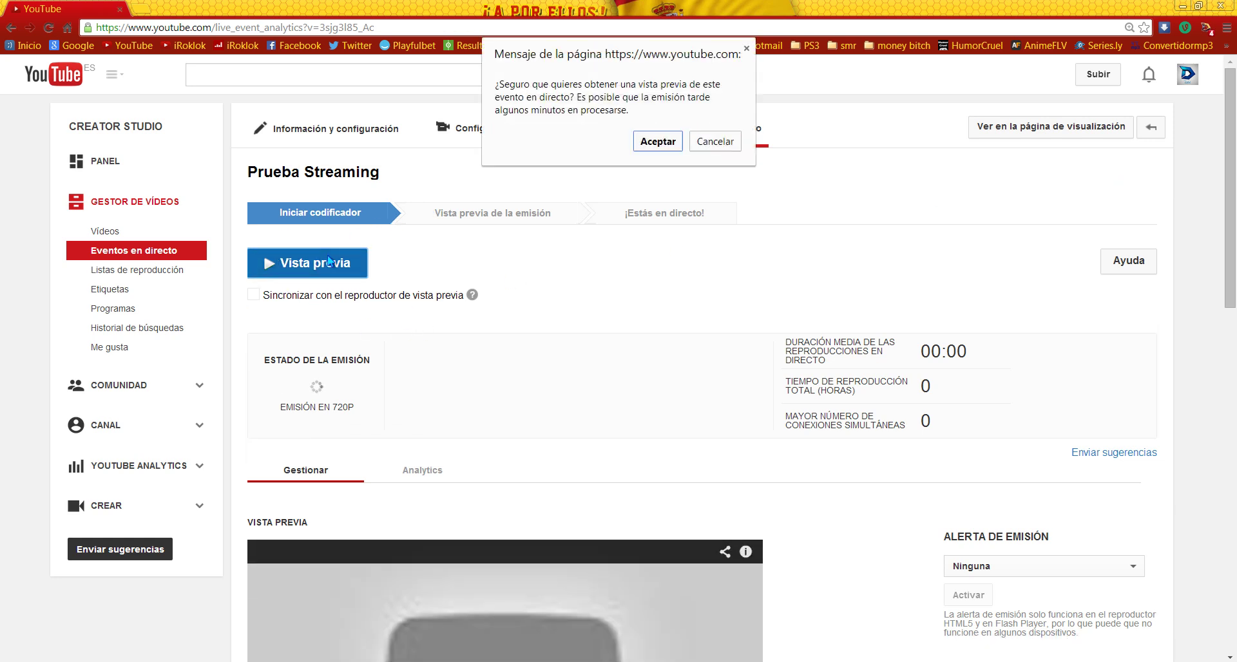
click(657, 142)
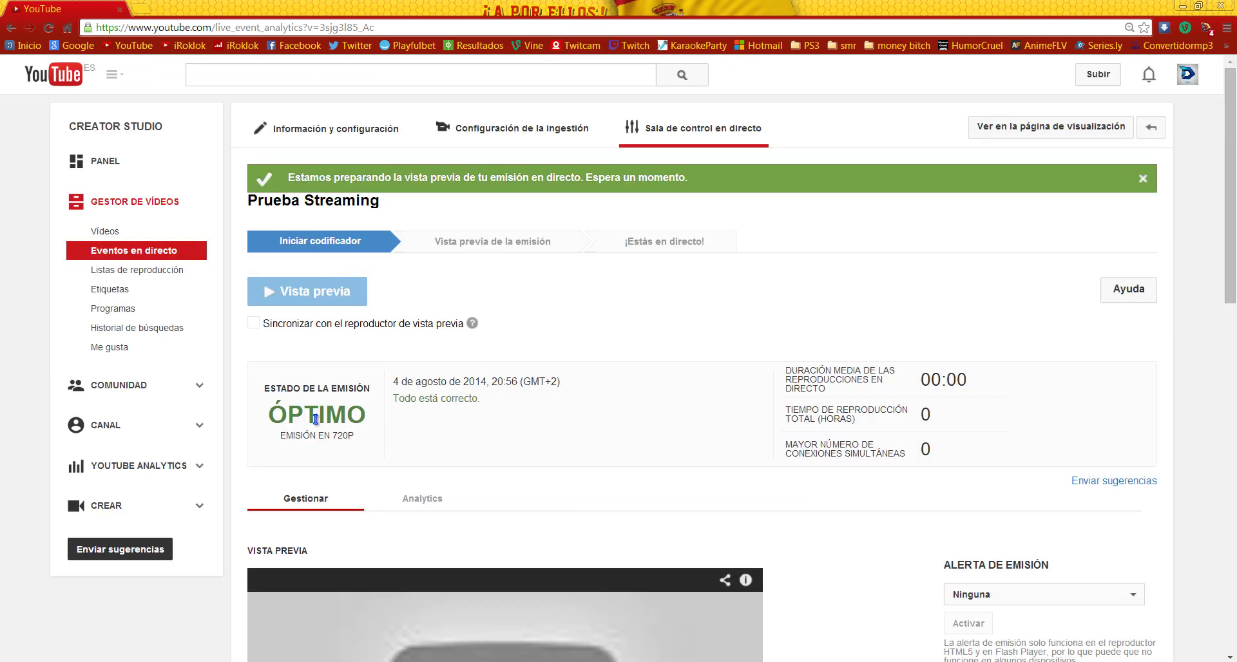
Step: Examine the stream status, the preview player and the public view of the event in the live control room
drag(276, 411, 405, 408)
click(406, 395)
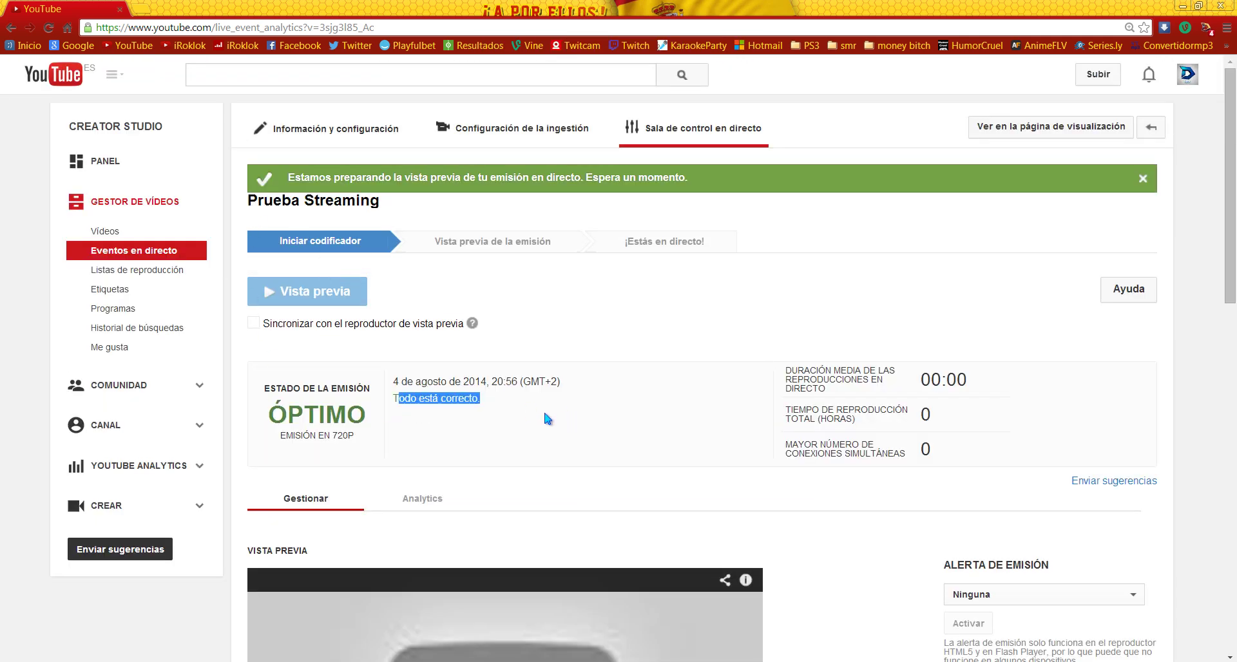
drag(276, 415, 374, 411)
click(378, 411)
scroll(405, 386, down, 4)
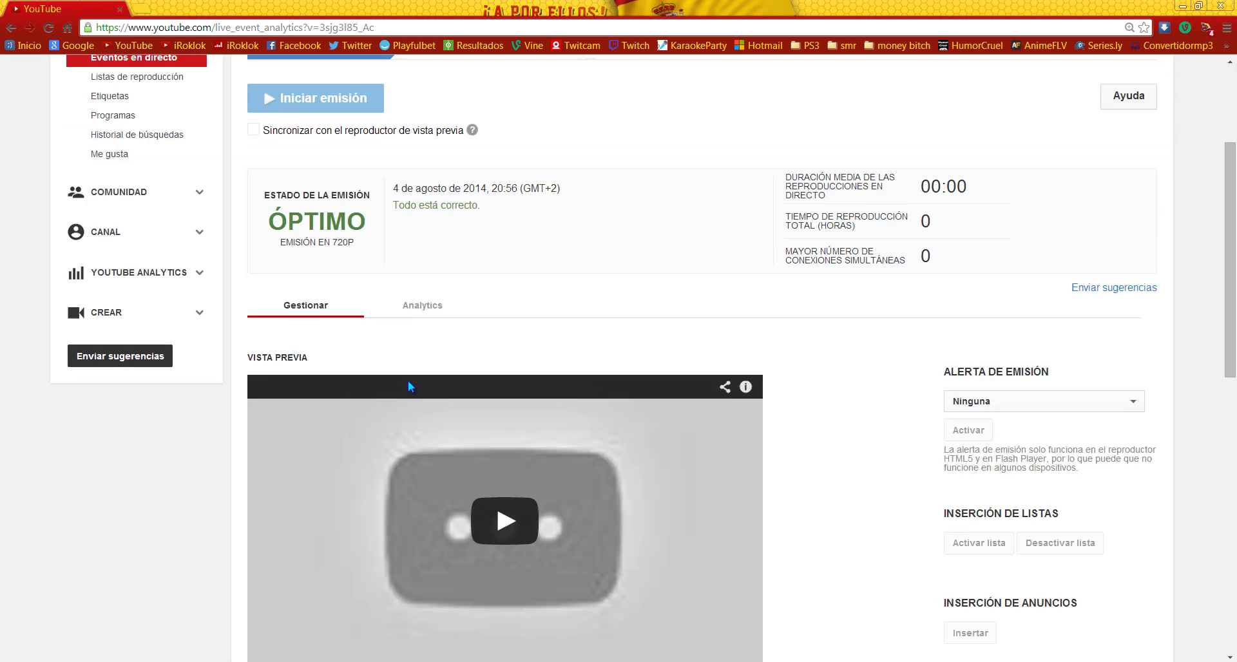
scroll(403, 395, up, 4)
drag(281, 422, 372, 412)
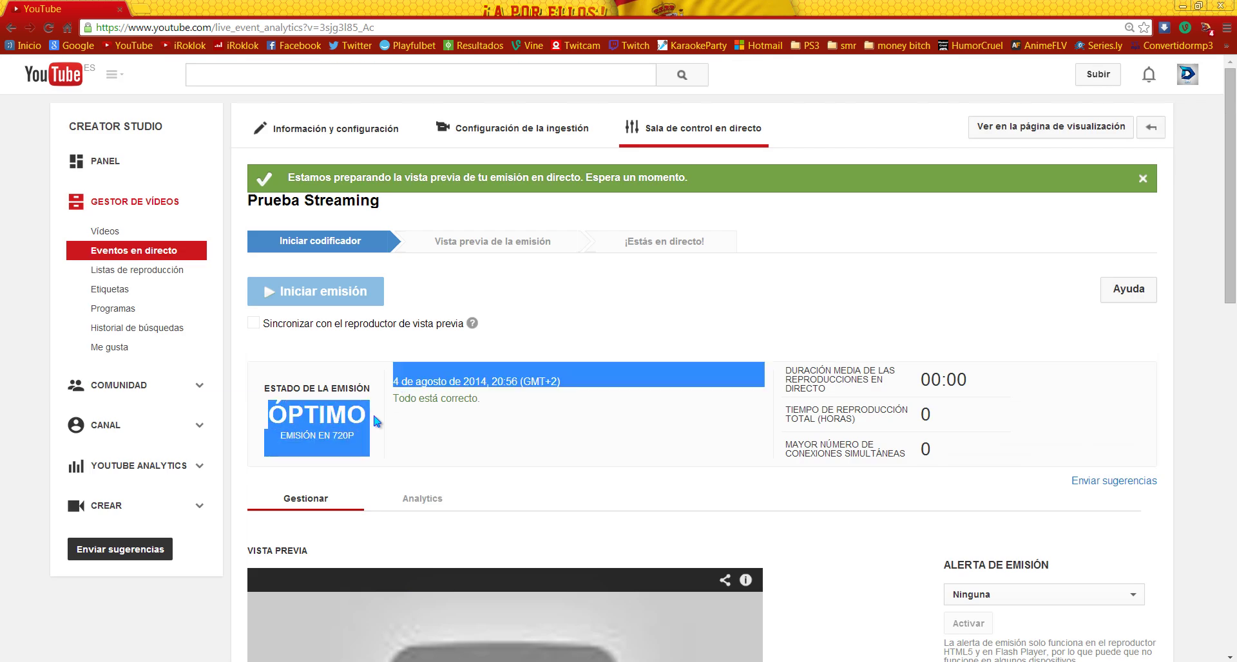
click(374, 411)
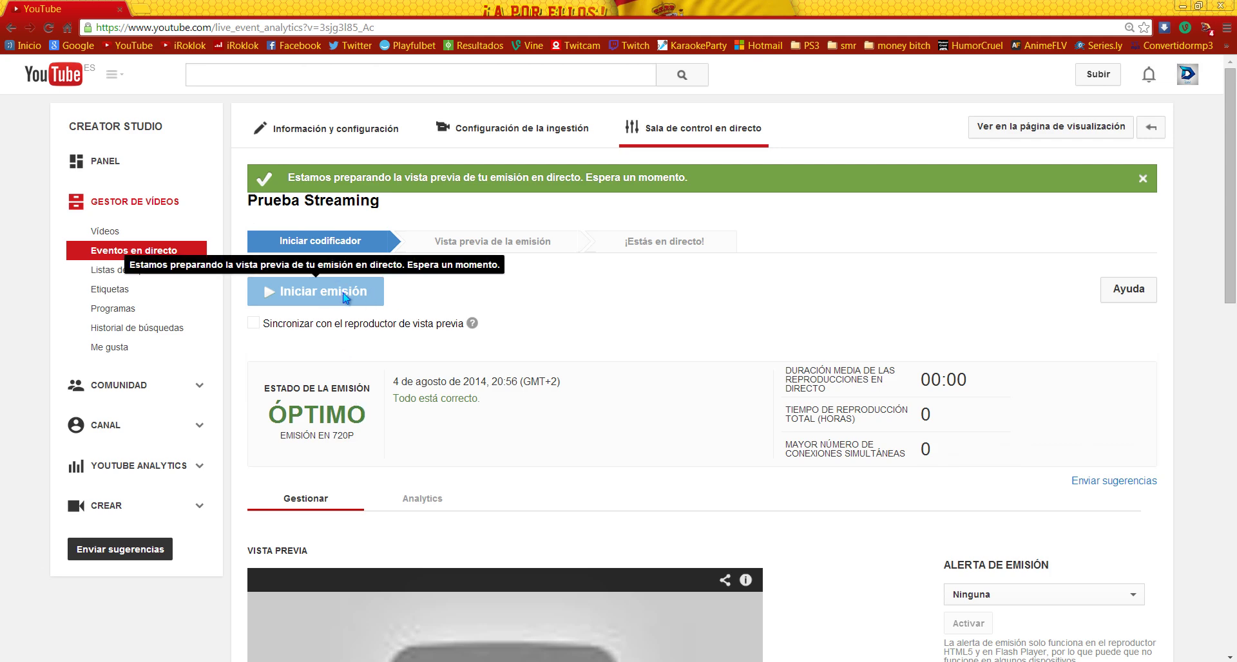
scroll(348, 303, down, 15)
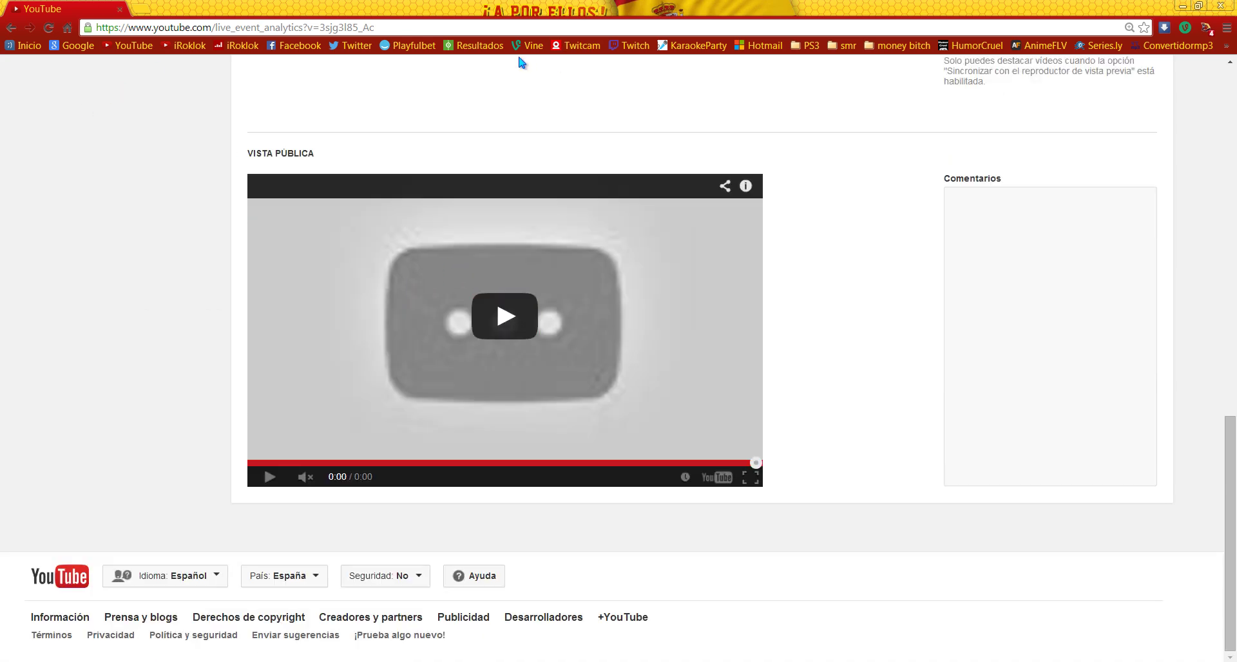
scroll(323, 98, up, 15)
scroll(686, 352, down, 15)
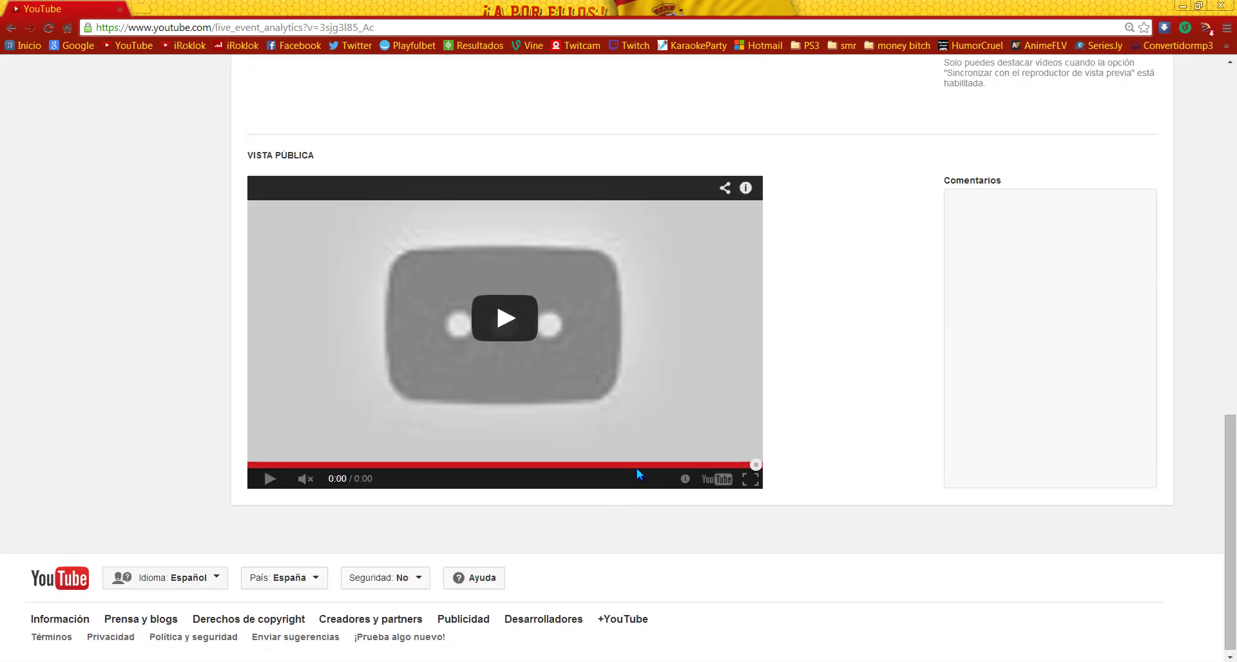
Step: Open the event's YouTube watch page in a separate tab from the public view player
click(717, 478)
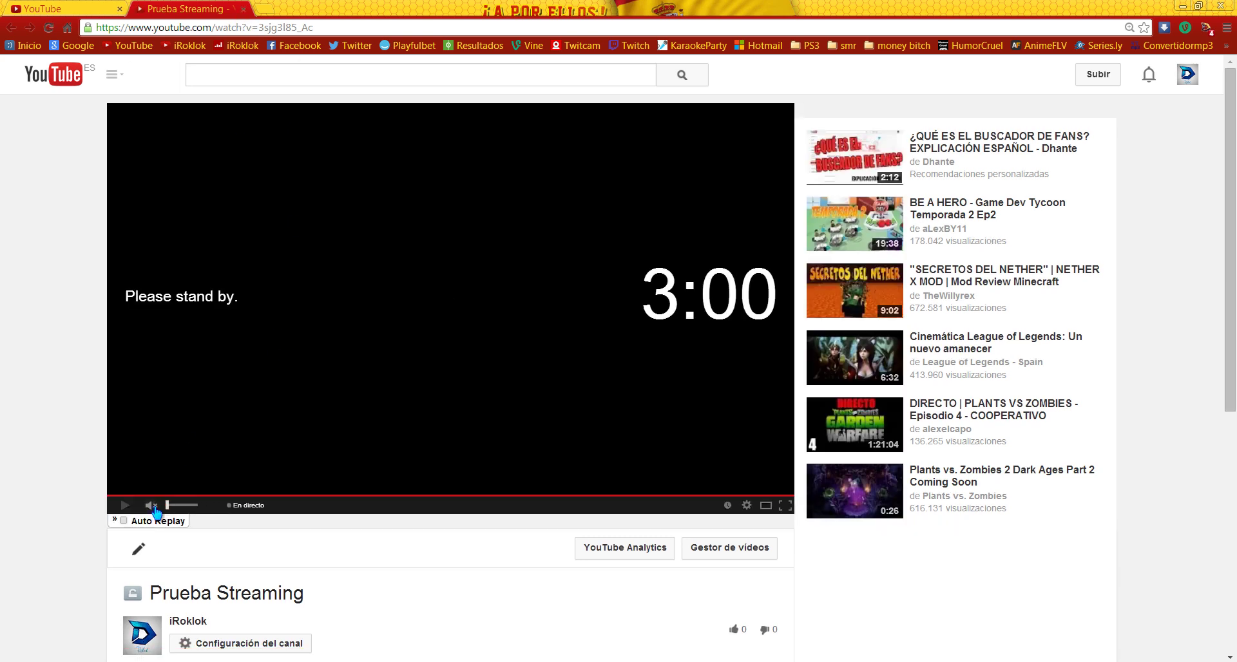
key(ctrl+Tab)
key(ctrl+Tab)
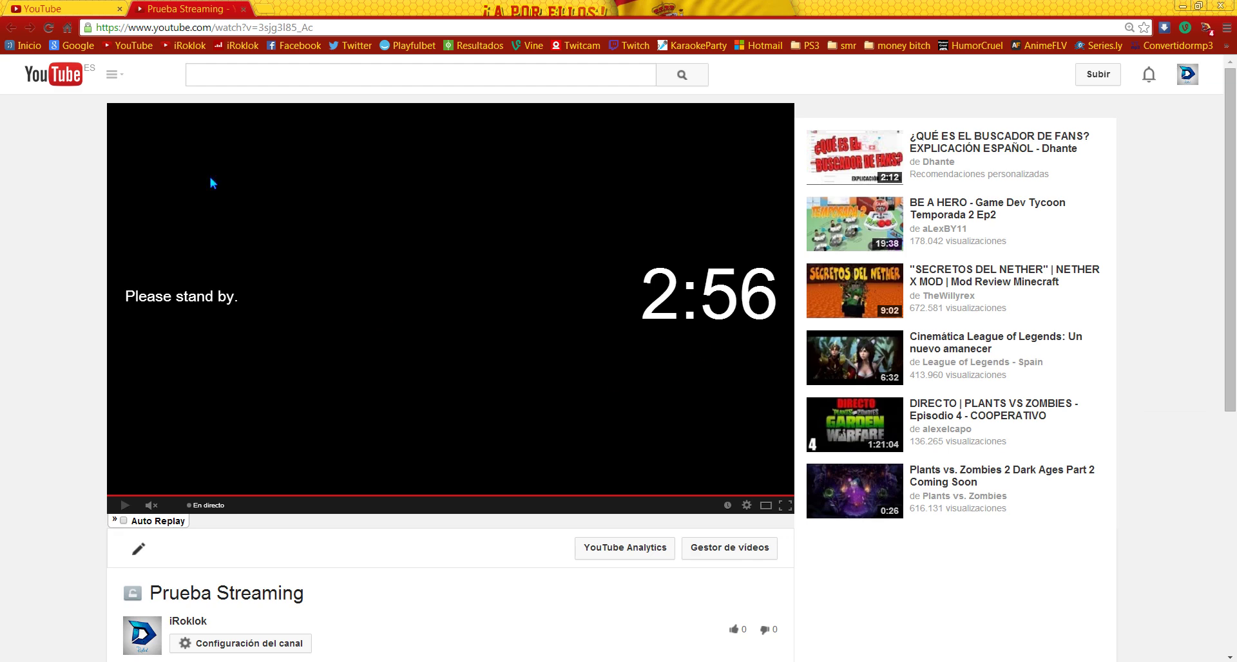
Step: Return to the live control room and start the public broadcast of Prueba Streaming, accepting the confirmation
key(ctrl+Tab)
scroll(659, 427, up, 10)
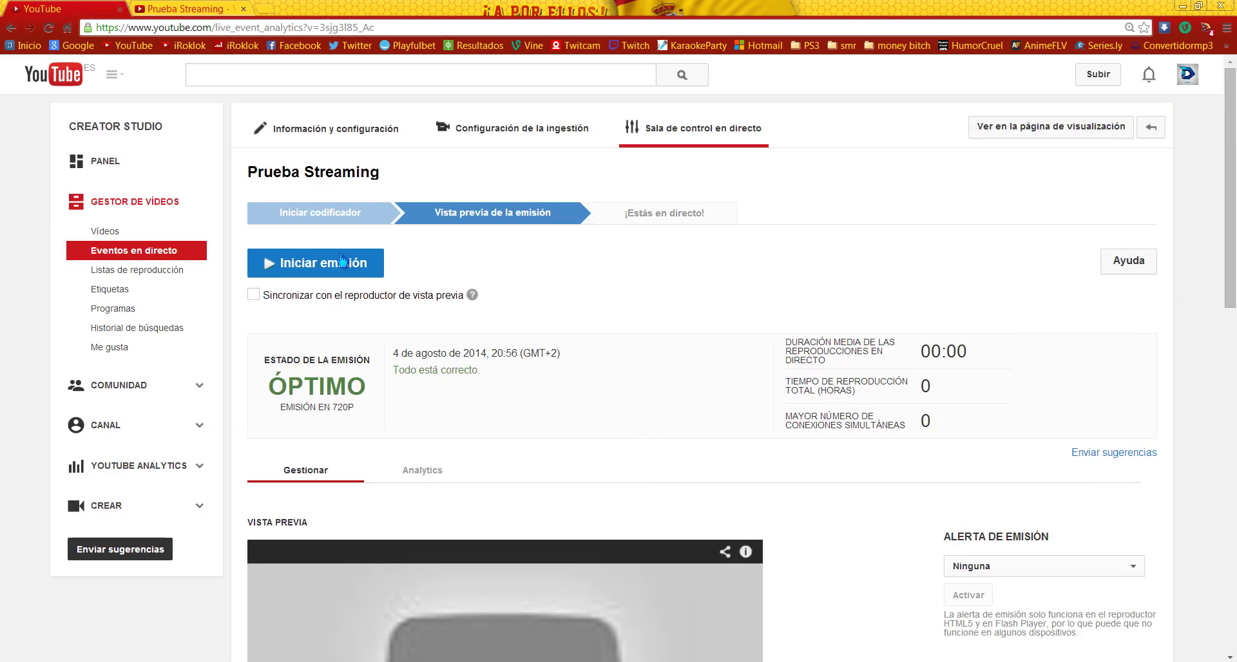
click(281, 269)
click(675, 135)
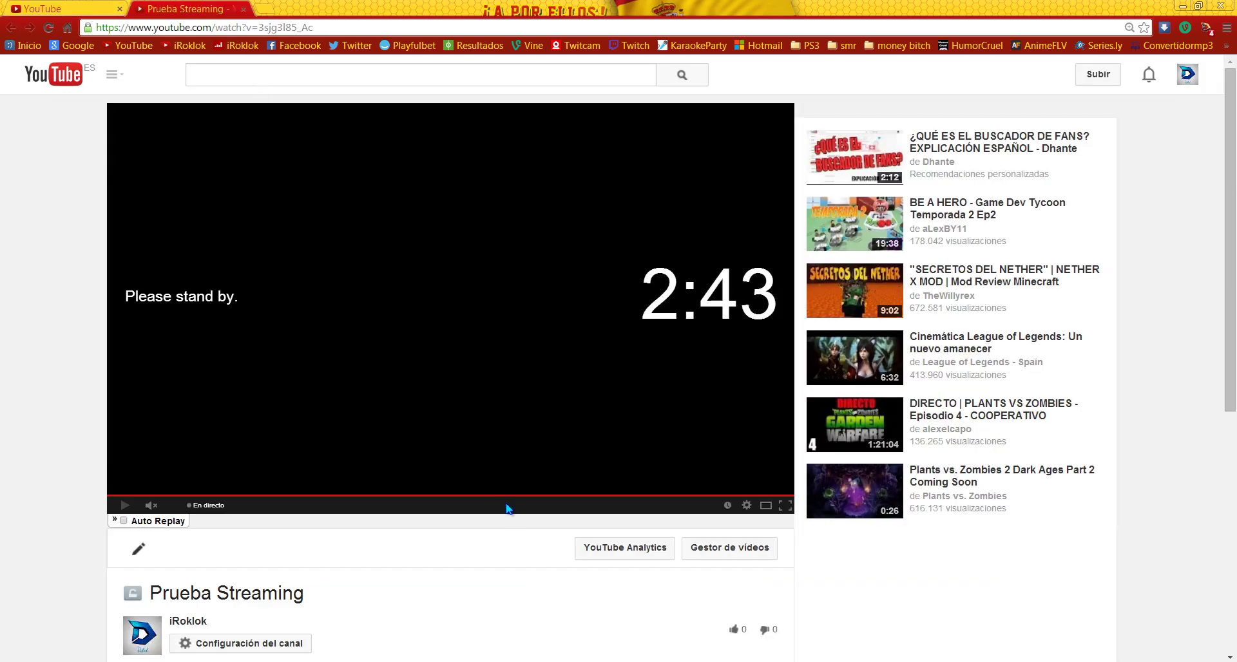
Step: Examine the Prueba Streaming watch page and compare its playback with the live control room and the XSplit output
scroll(267, 560, down, 3)
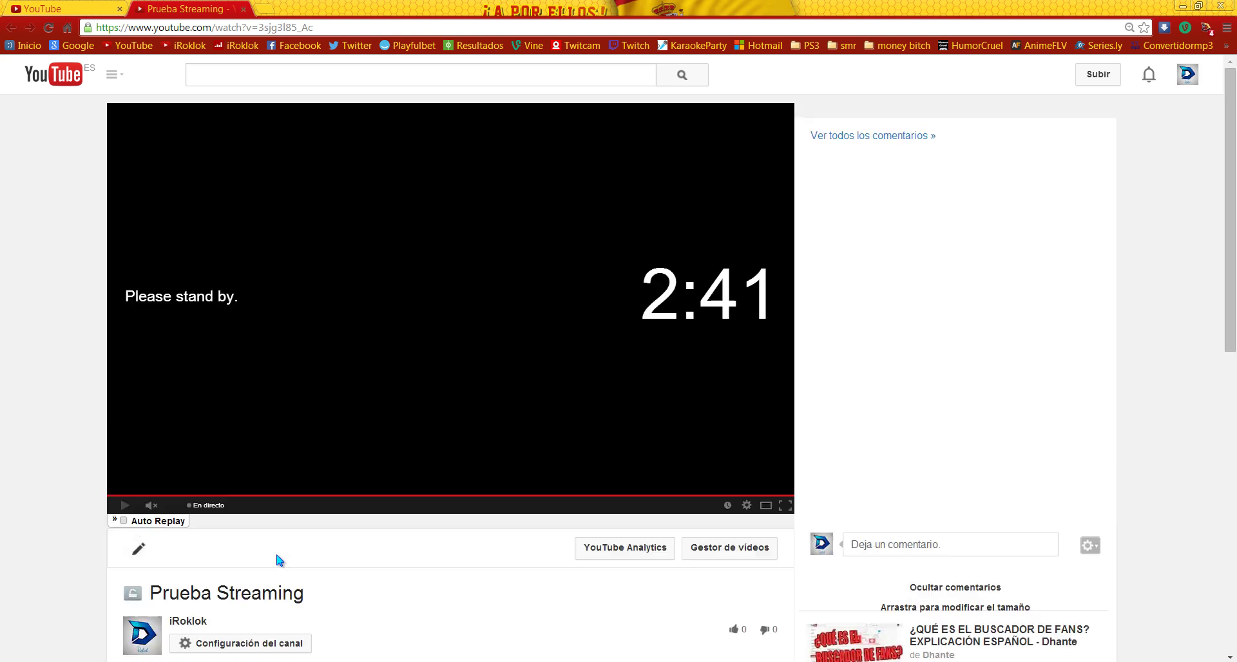
scroll(265, 582, down, 7)
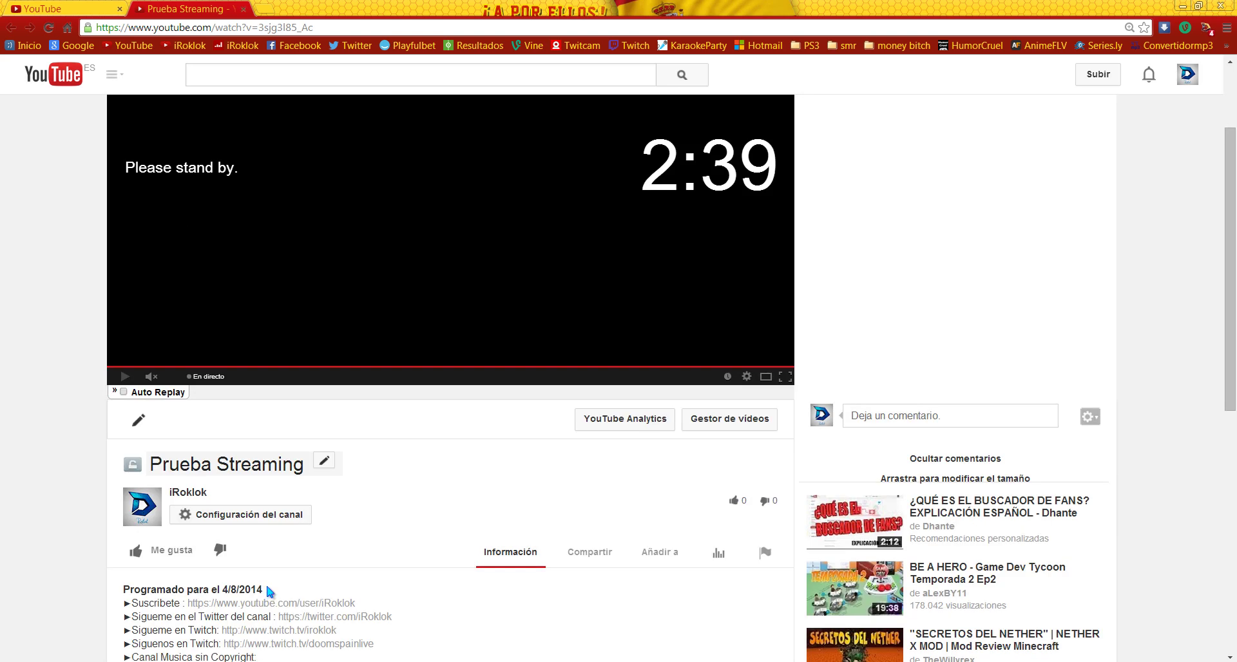
scroll(275, 578, up, 7)
click(105, 7)
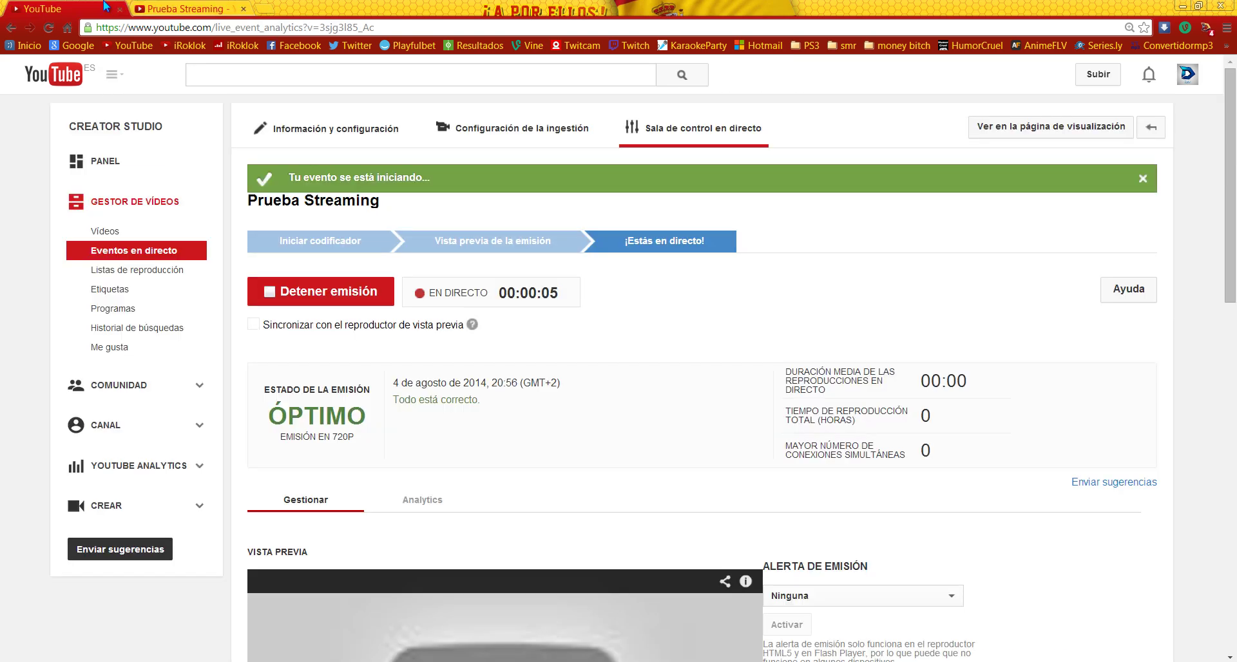
key(alt+Tab)
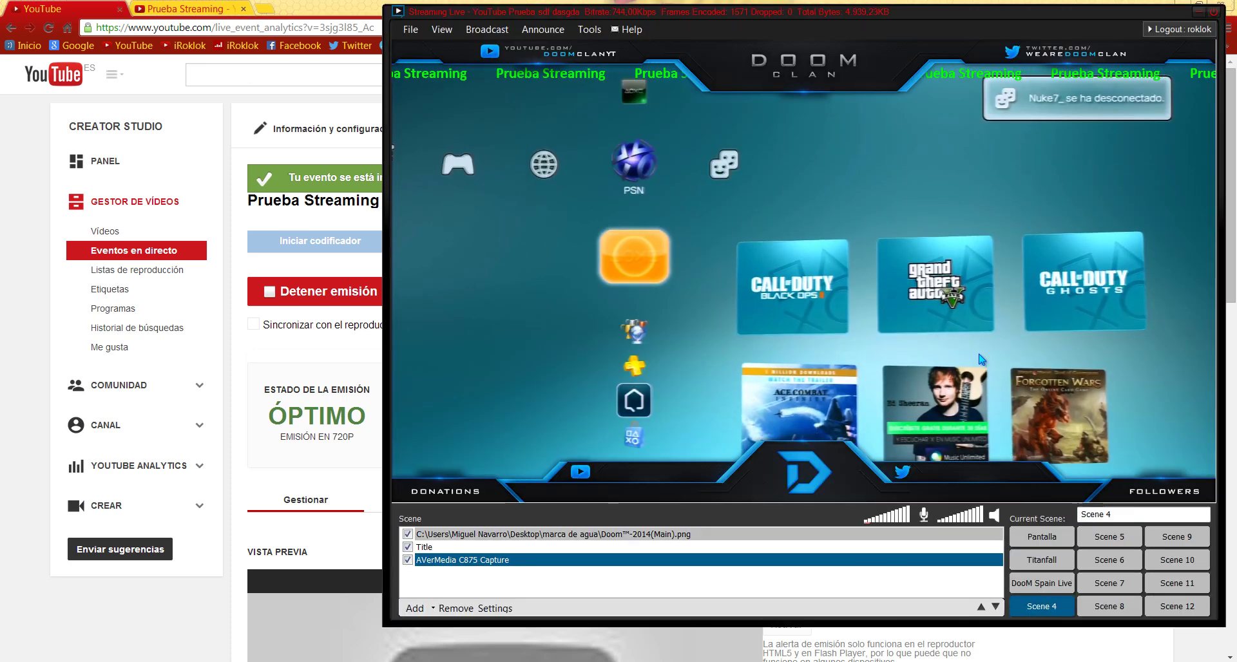
click(223, 9)
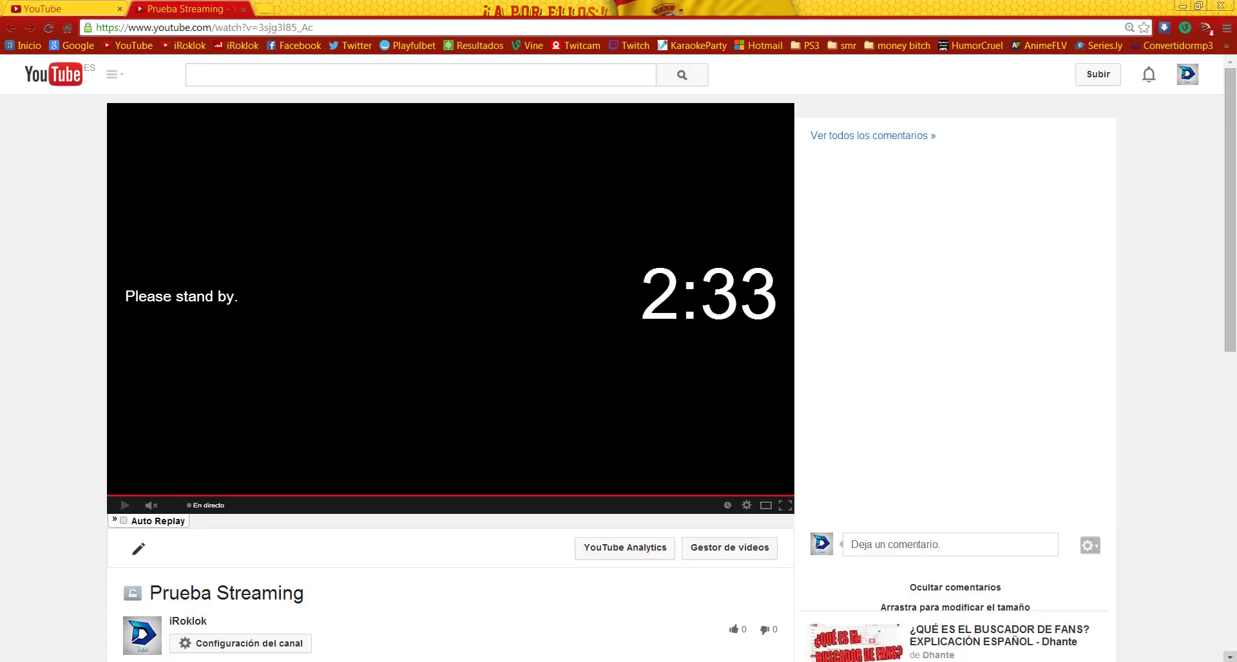
key(alt+Tab)
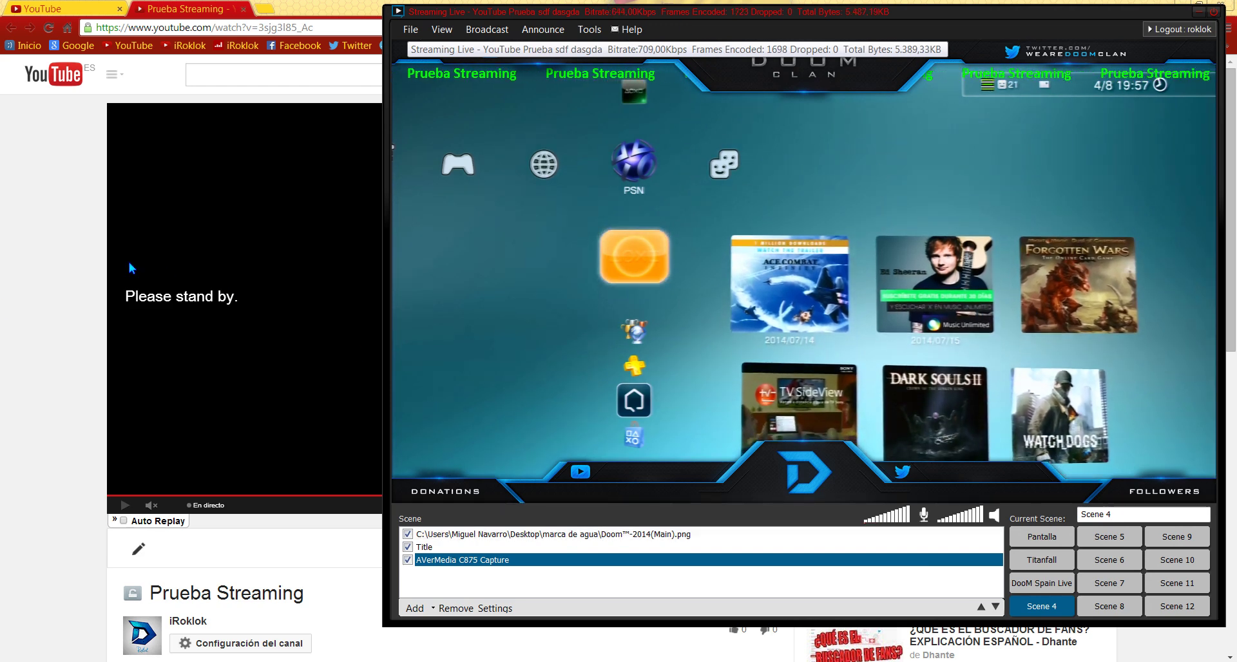
click(178, 303)
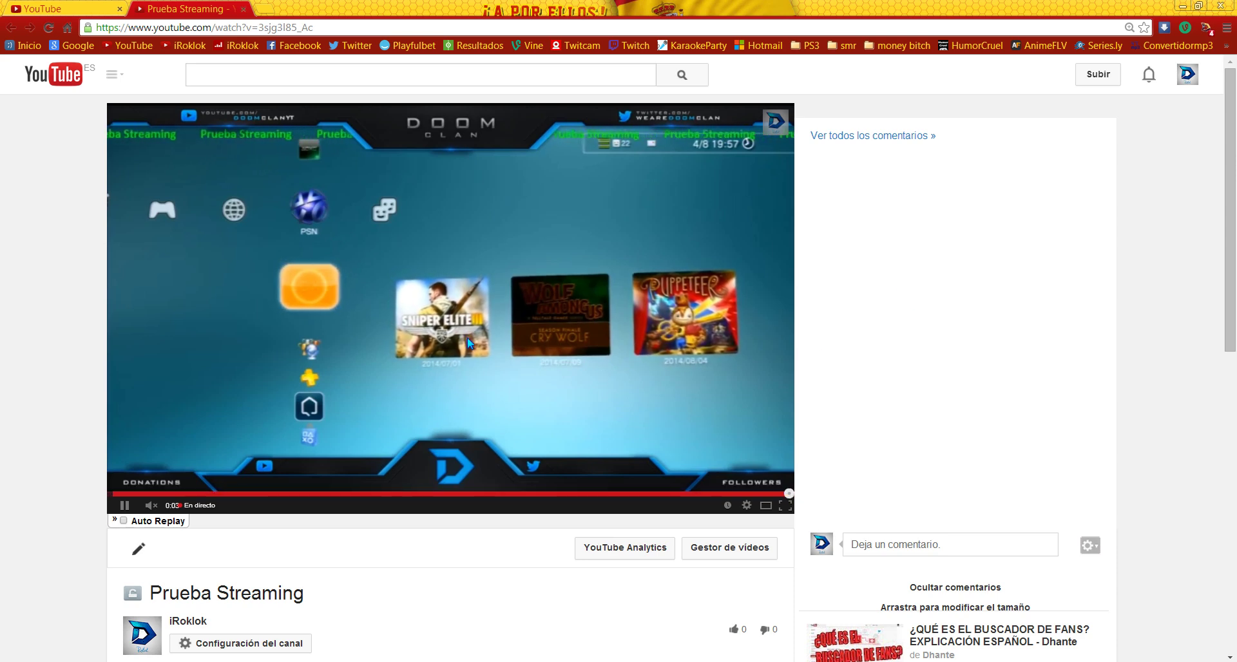
key(alt+Tab)
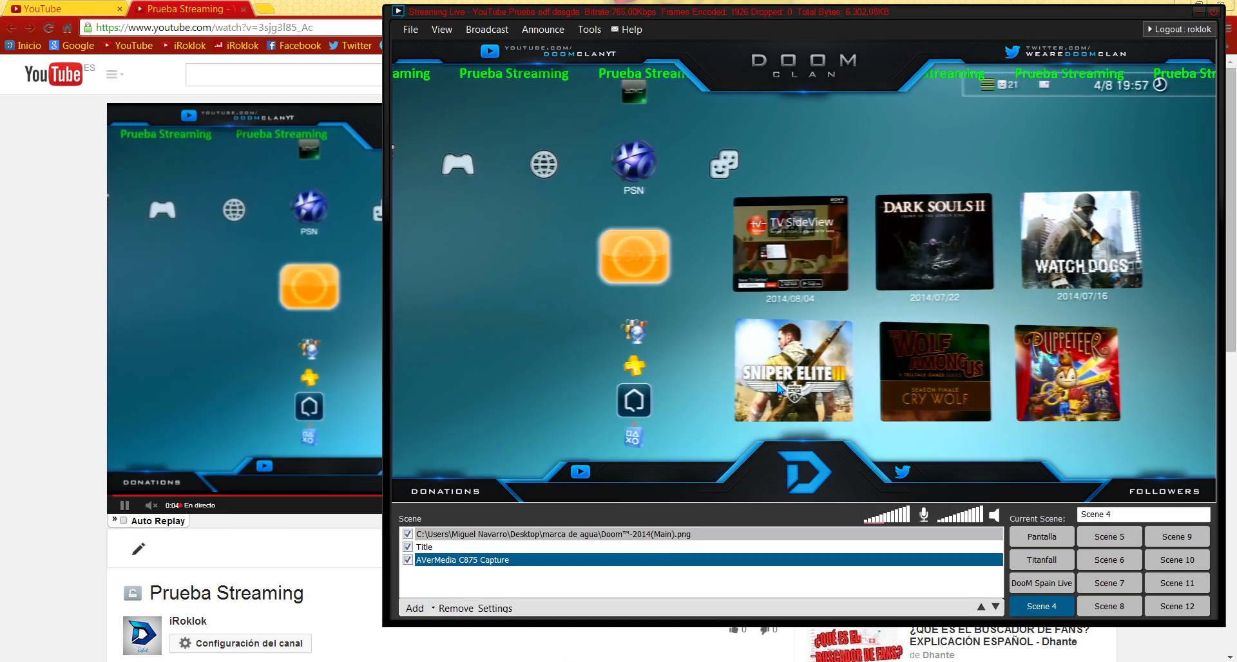
key(alt+Tab)
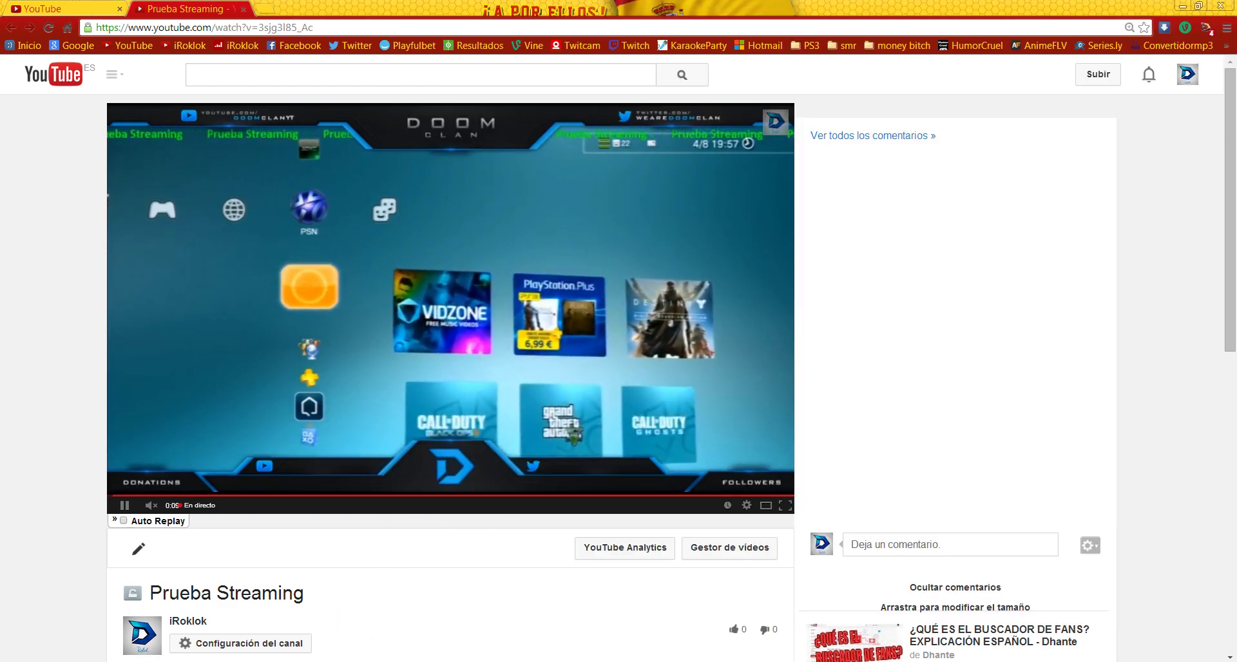
Step: Return to the live control room and stop the public broadcast of Prueba Streaming, accepting the confirmation
click(114, 8)
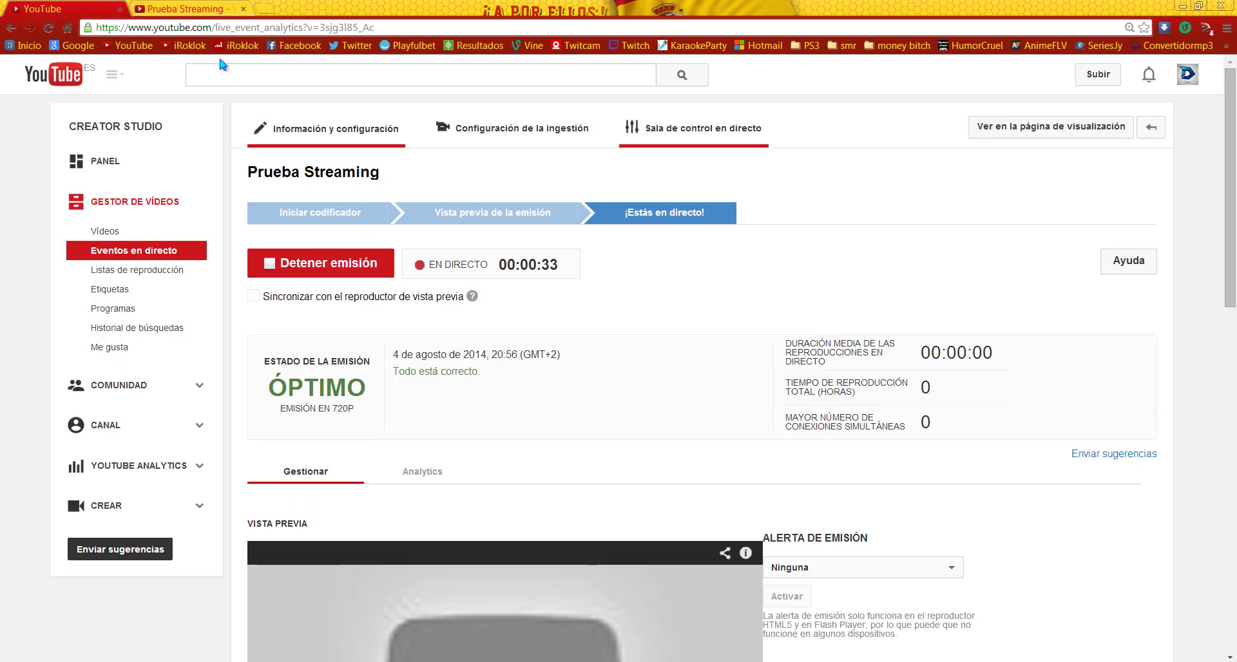
click(367, 268)
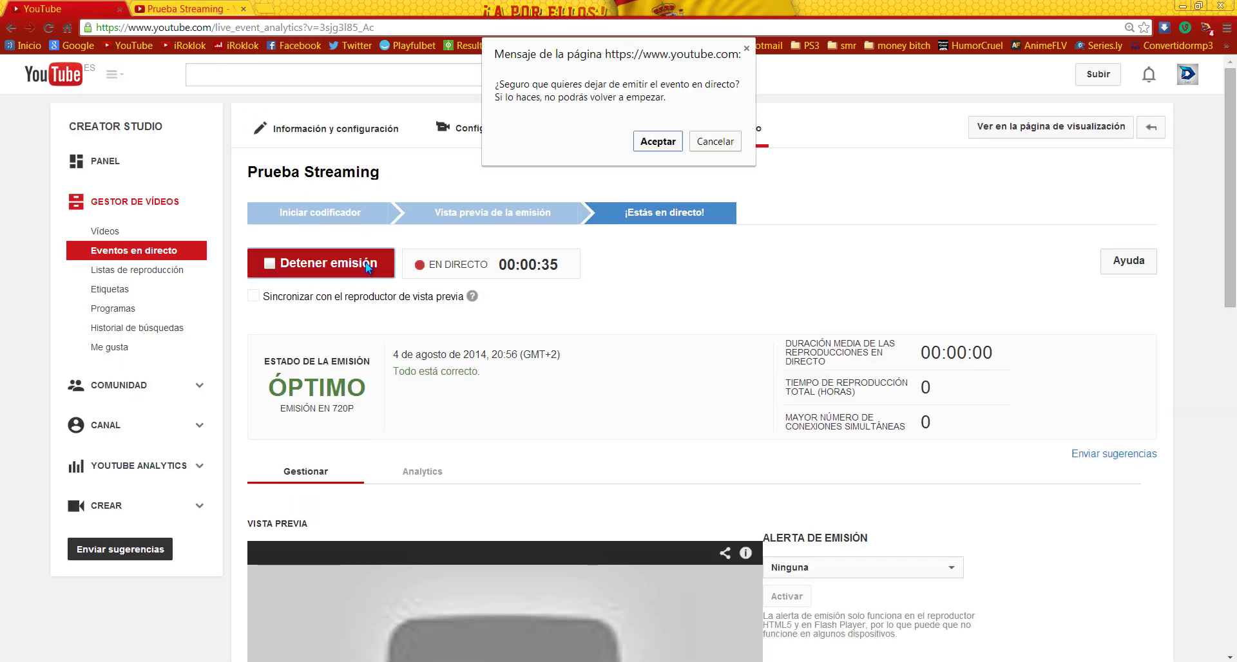
click(652, 143)
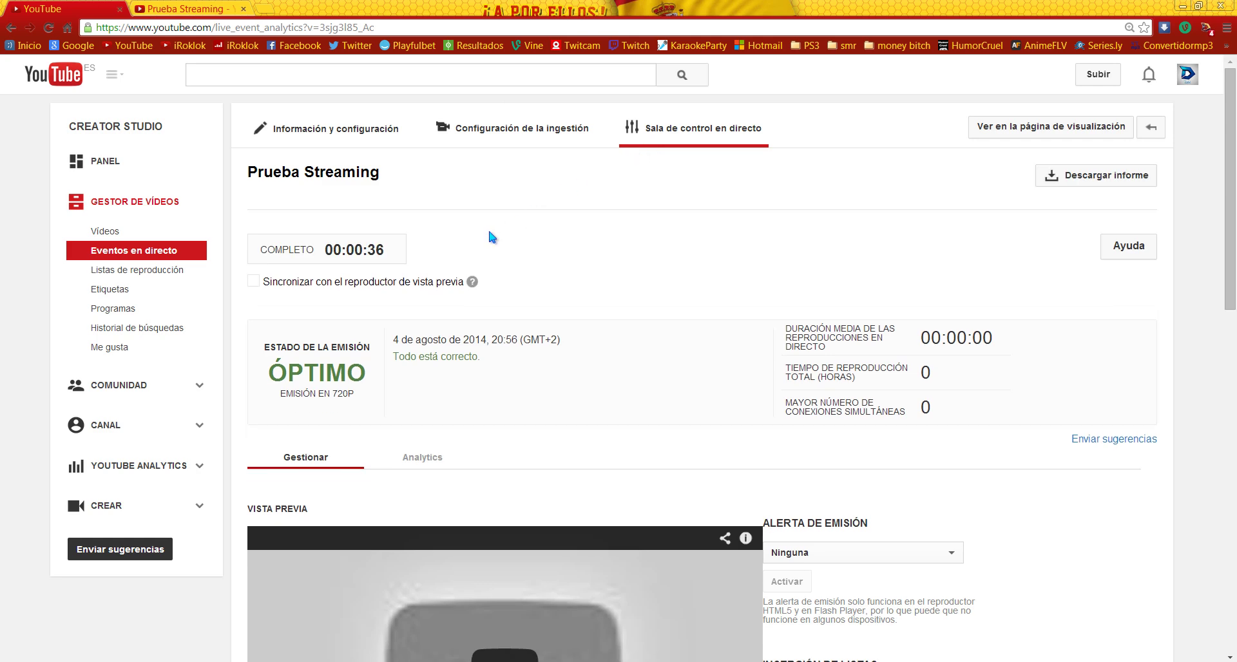
Step: Switch to XSplit and try to stop the YouTube Prueba sdf dasgda broadcast, declining to log out or exit
key(alt+Tab)
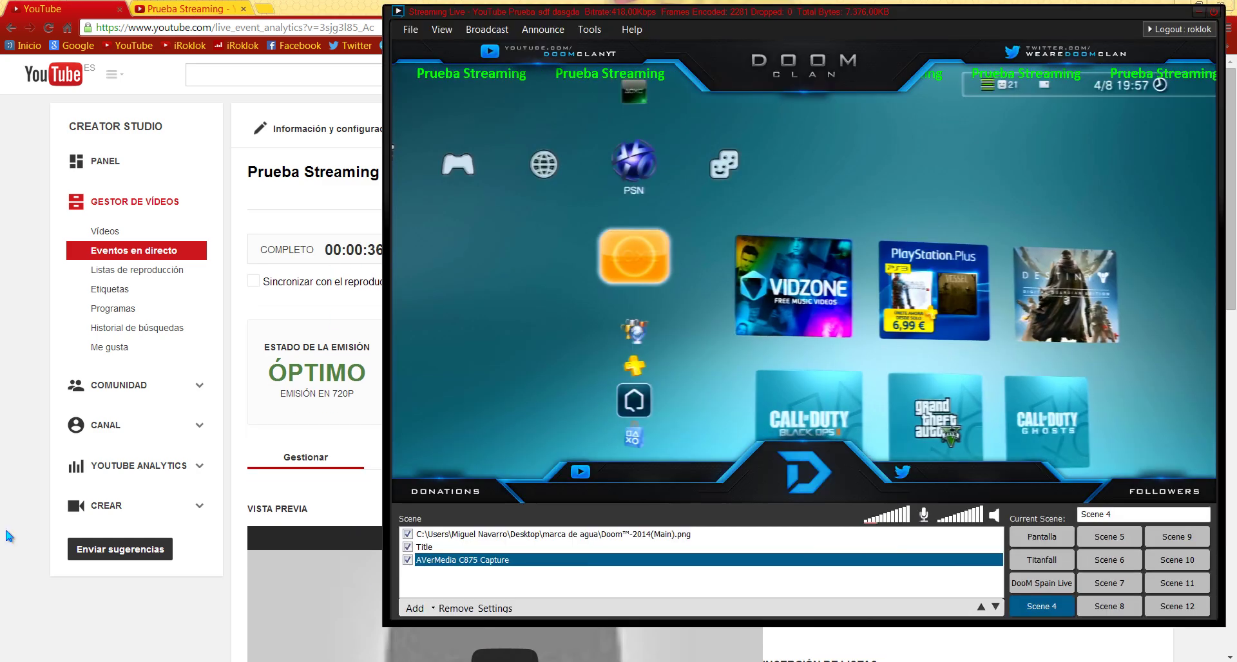
click(487, 30)
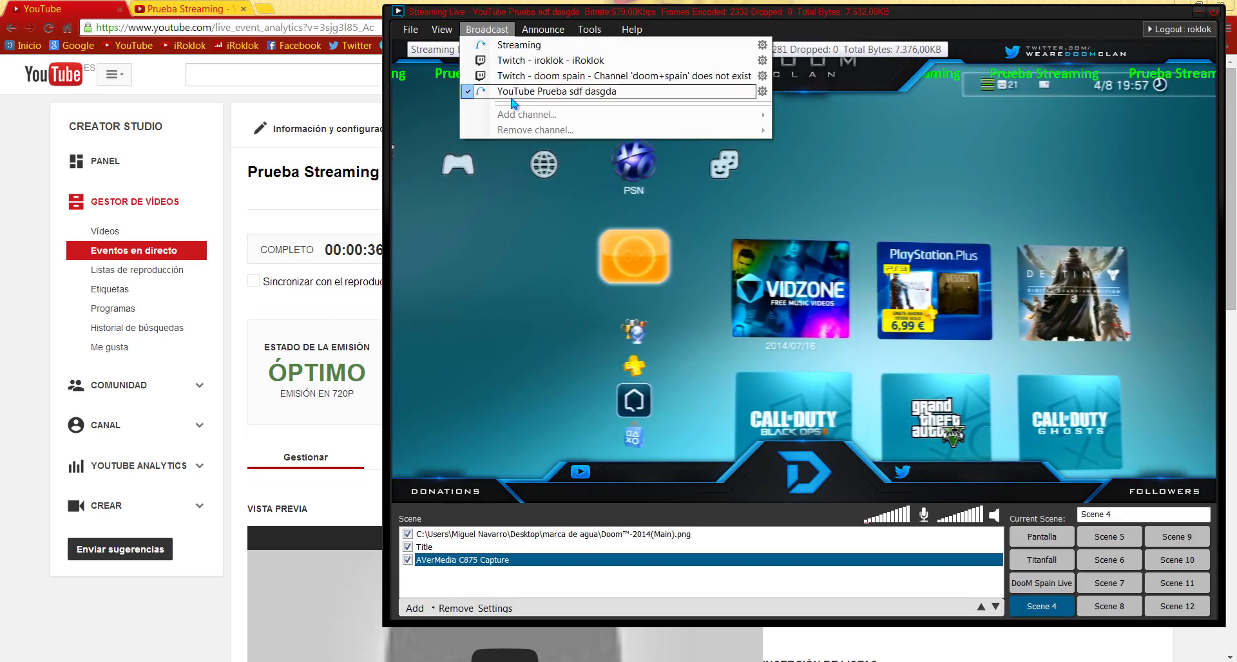
click(574, 91)
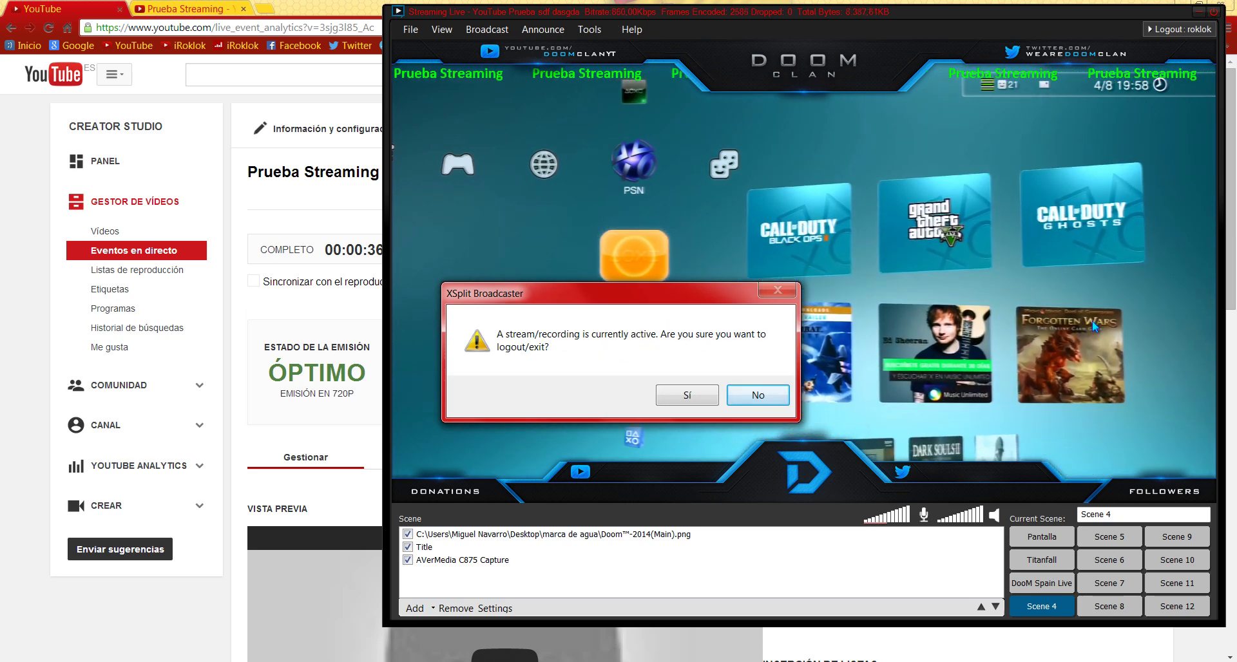
click(751, 395)
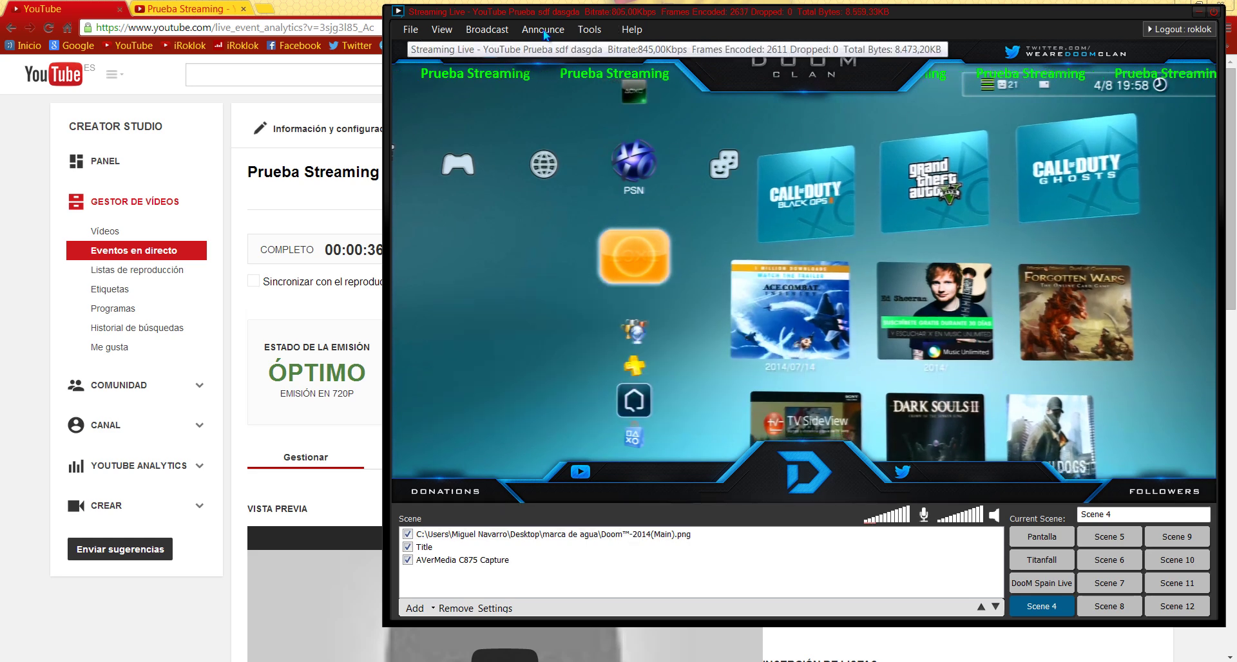
click(487, 29)
key(Escape)
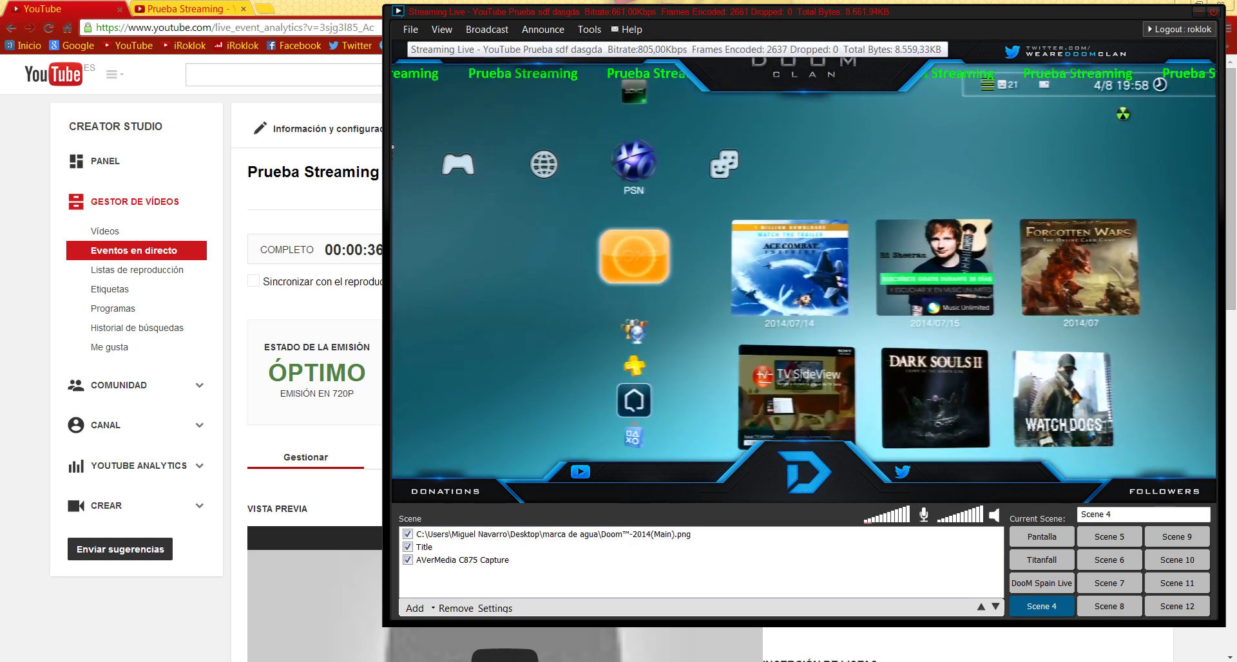